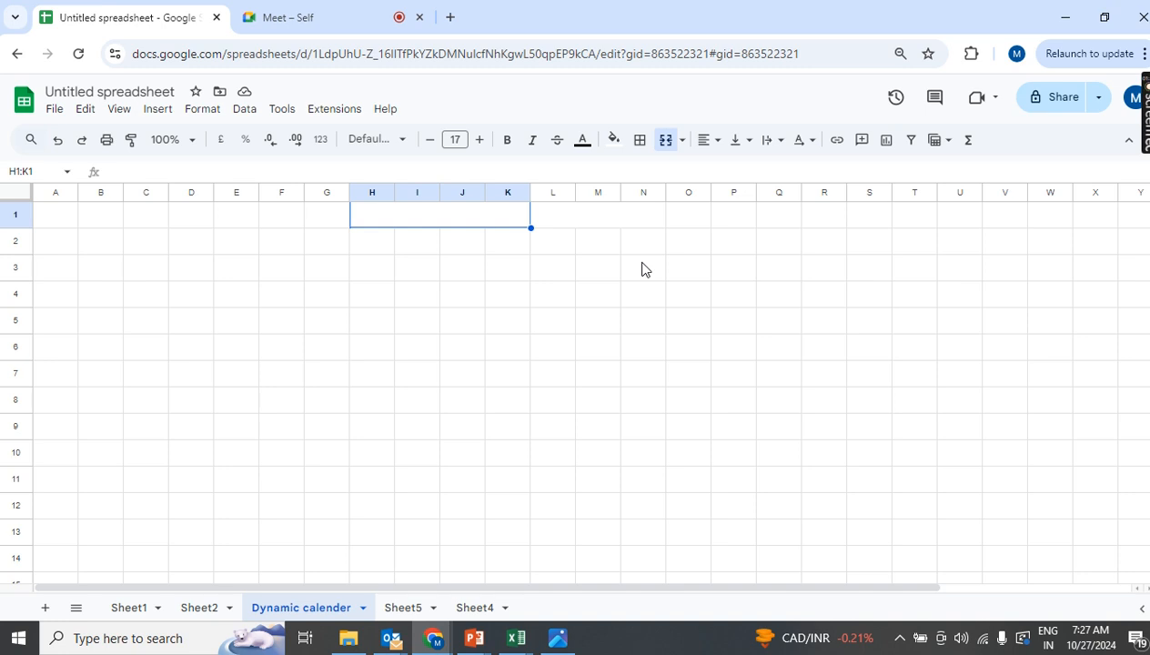
{"action": "left_click", "coordinate": [364, 193]}
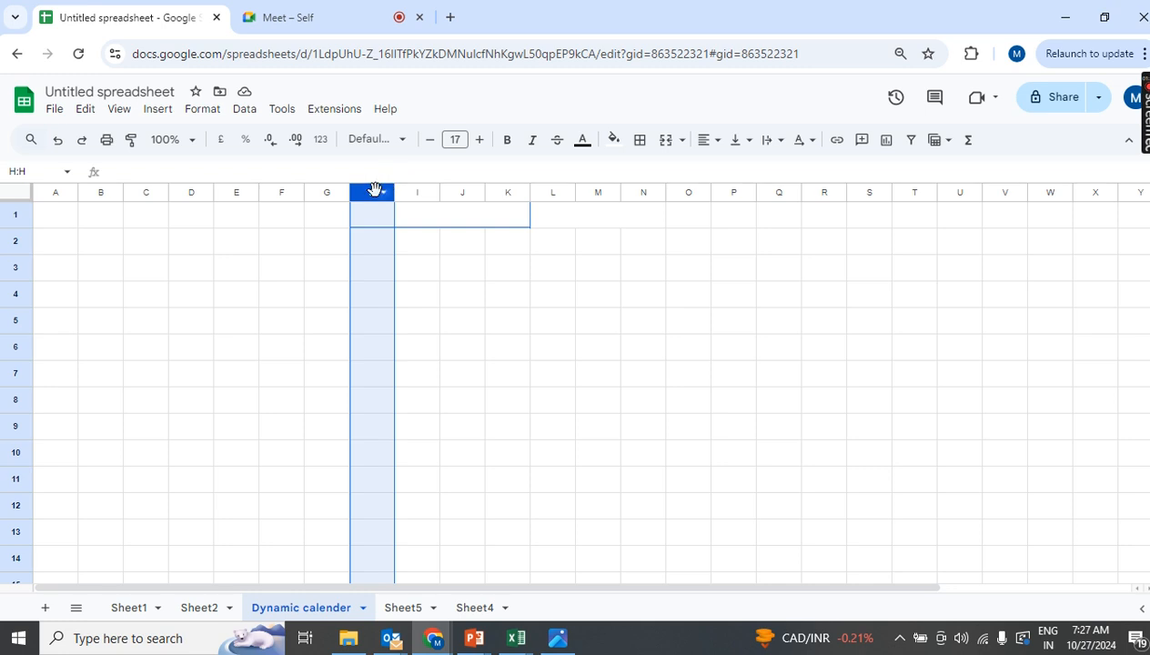
{"action": "left_click_drag", "start_coordinate": [375, 188], "coordinate": [388, 218]}
{"action": "left_click", "coordinate": [459, 223]}
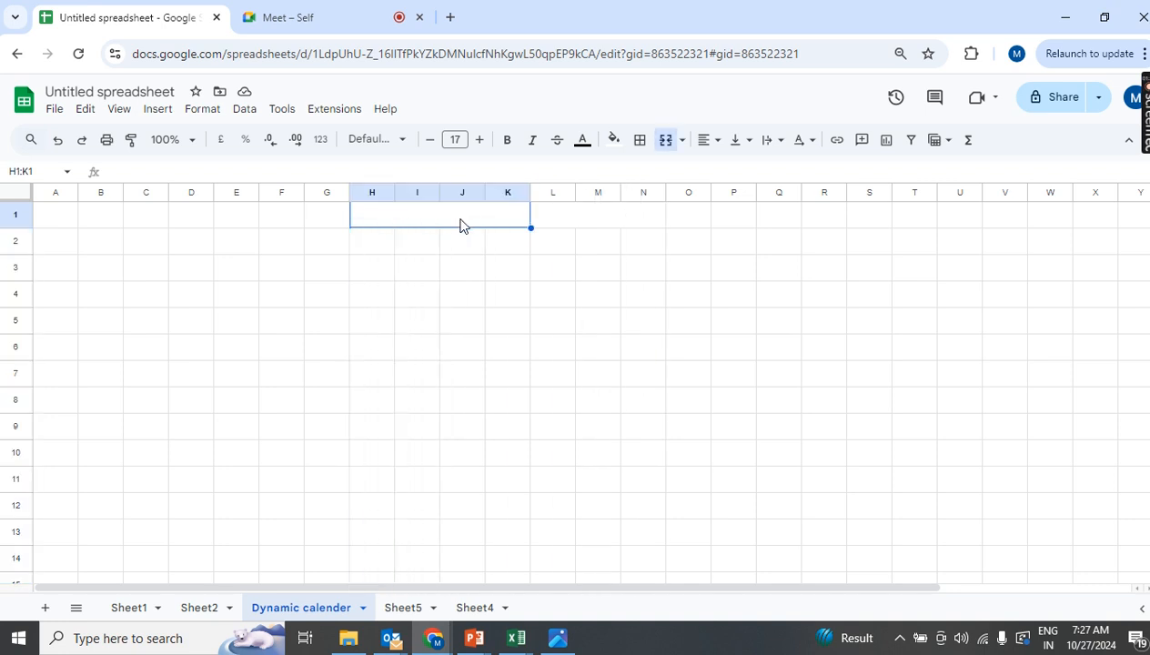
{"action": "left_click_drag", "start_coordinate": [460, 225], "coordinate": [572, 232]}
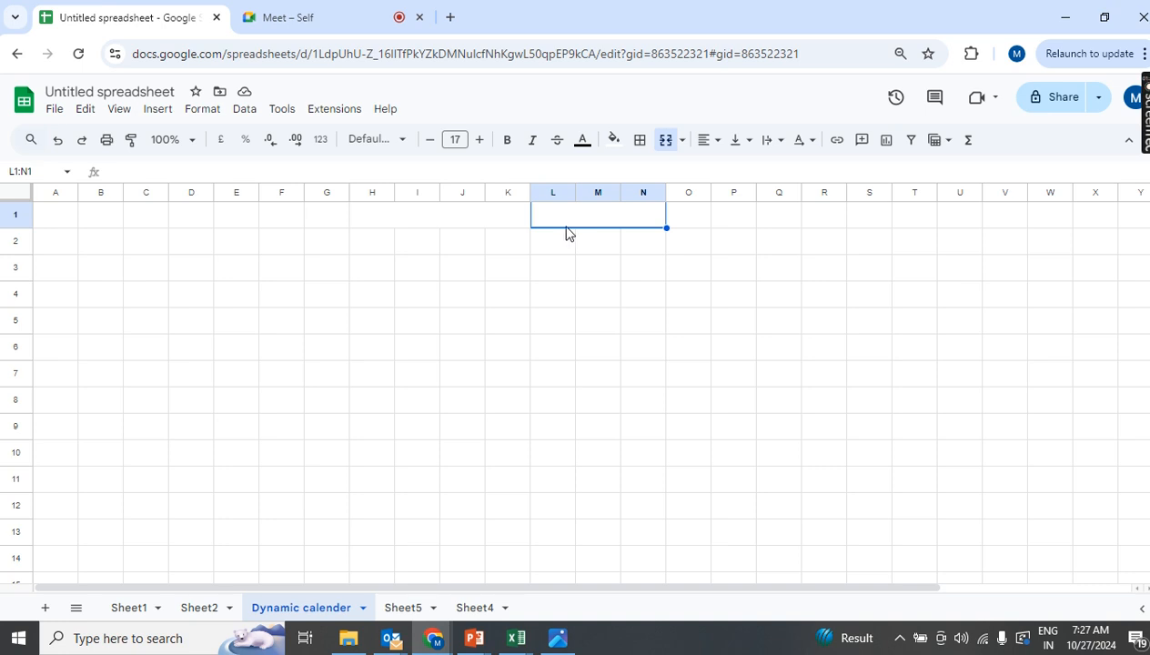
{"action": "key", "text": "ctrl+z"}
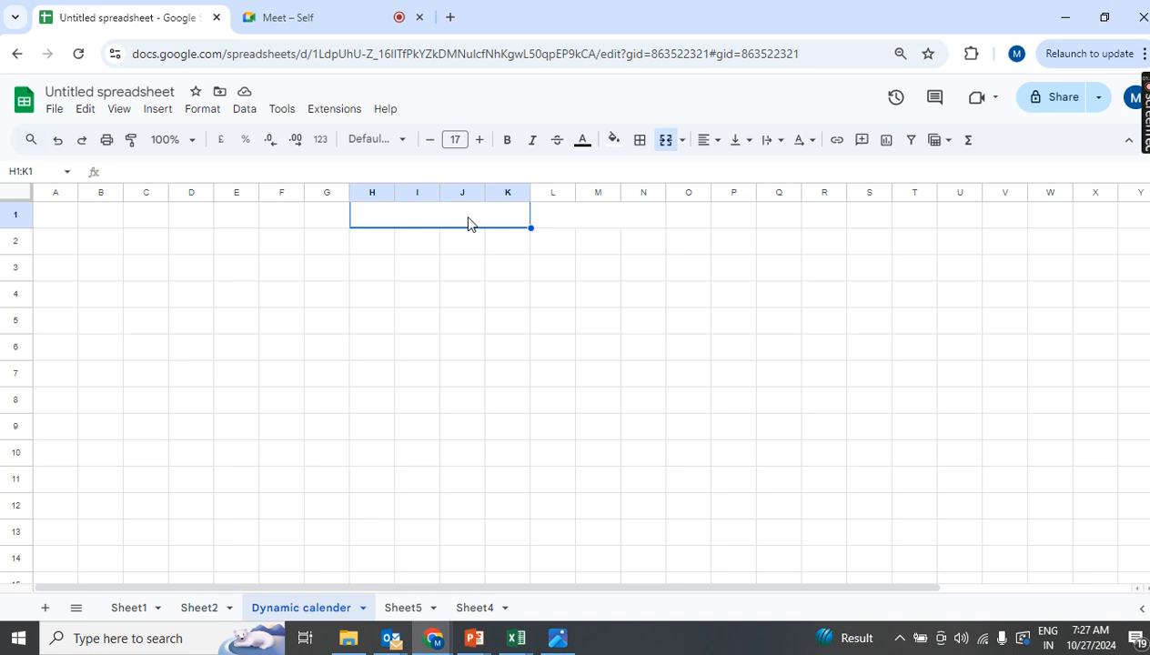
{"action": "left_click", "coordinate": [554, 217]}
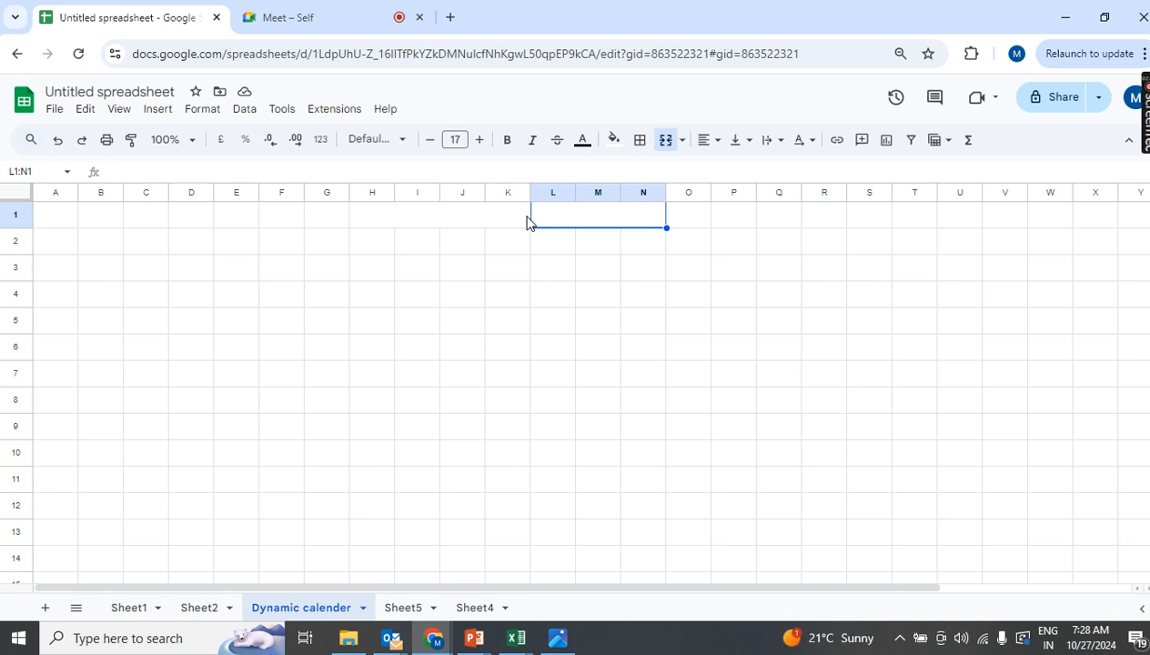
Step: Add a data validation rule to merged cell H1:K1 with the Drop-down (from a range) criterion
{"action": "left_click", "coordinate": [492, 224]}
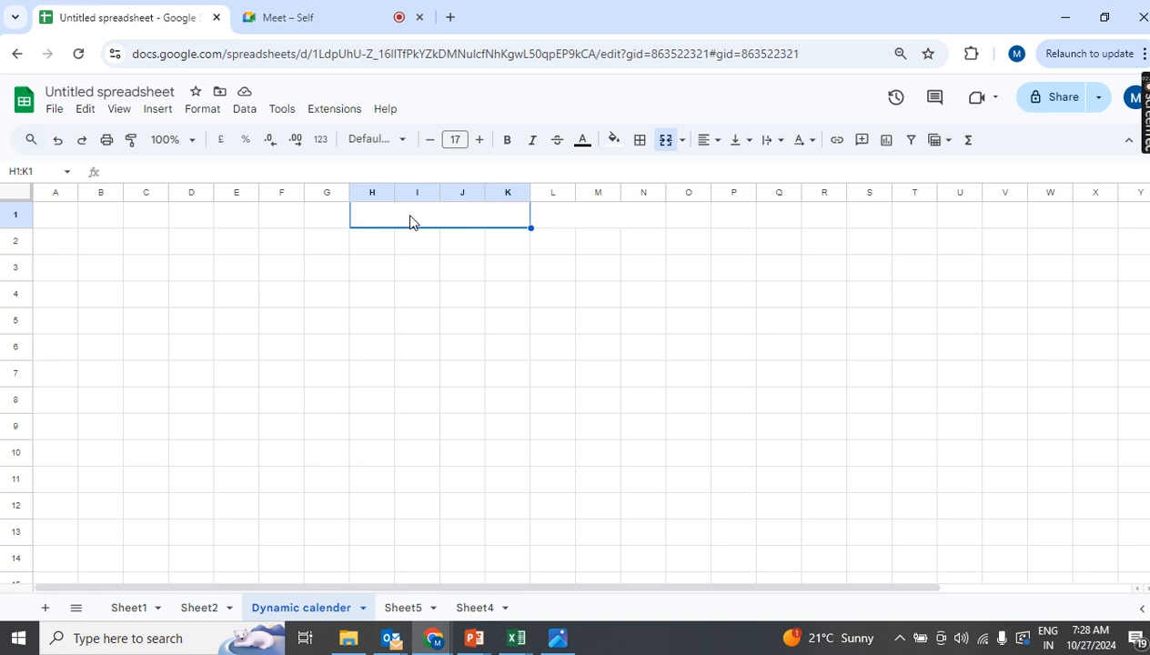
{"action": "left_click", "coordinate": [247, 113]}
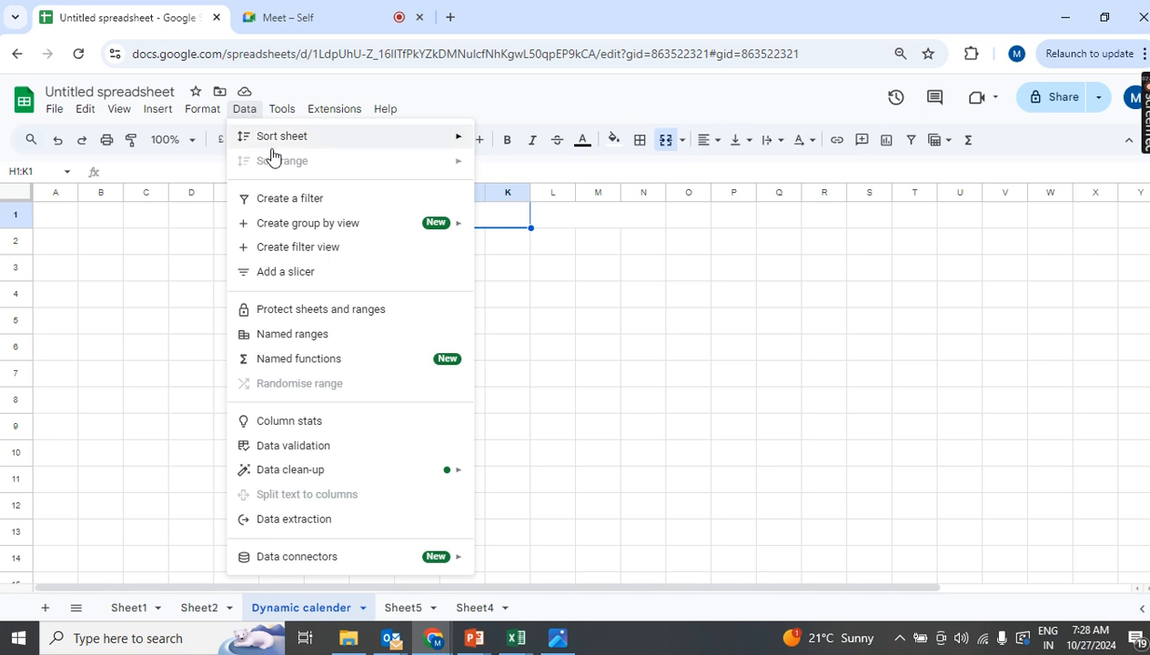
{"action": "left_click", "coordinate": [324, 446]}
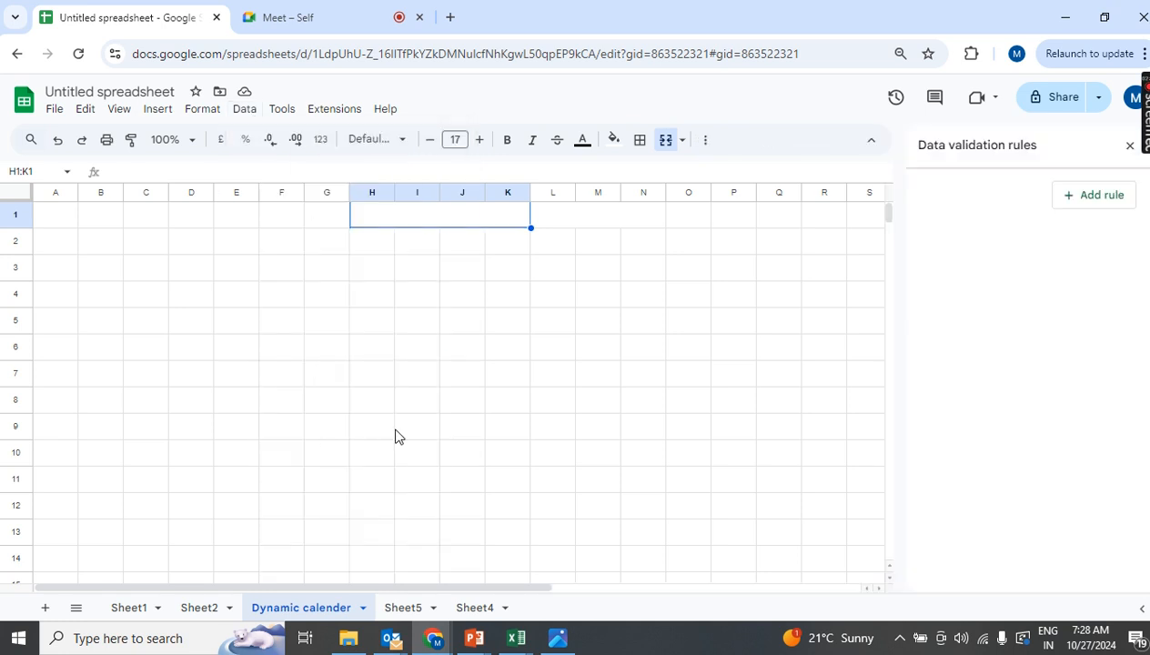
{"action": "left_click", "coordinate": [1107, 202]}
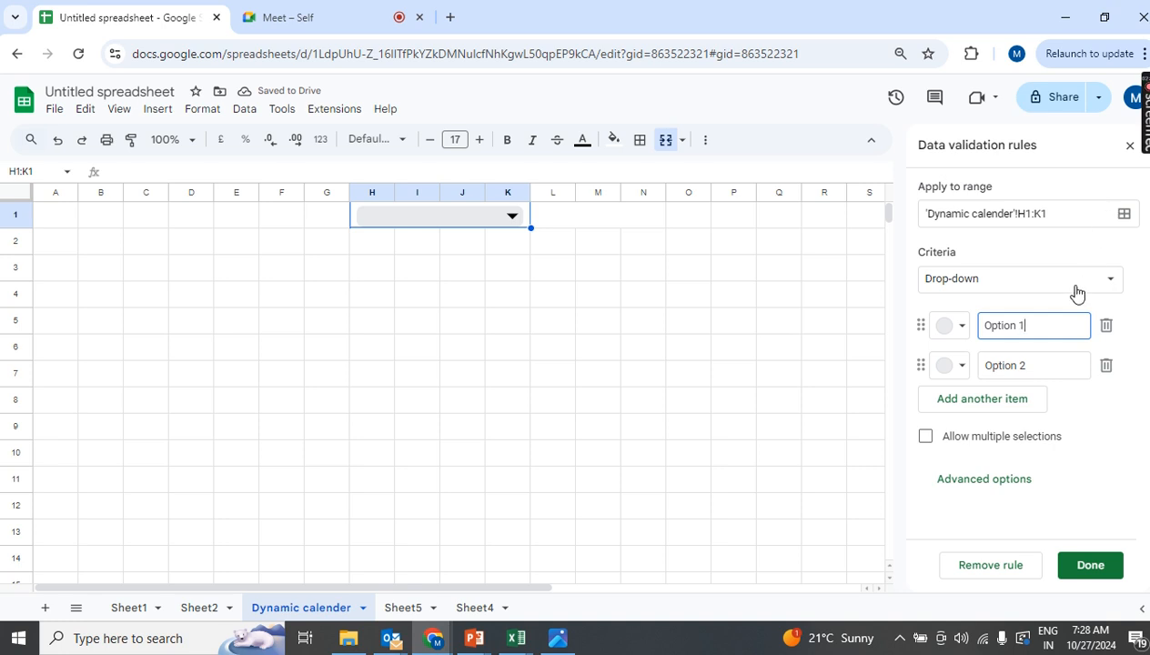
{"action": "left_click", "coordinate": [1119, 289]}
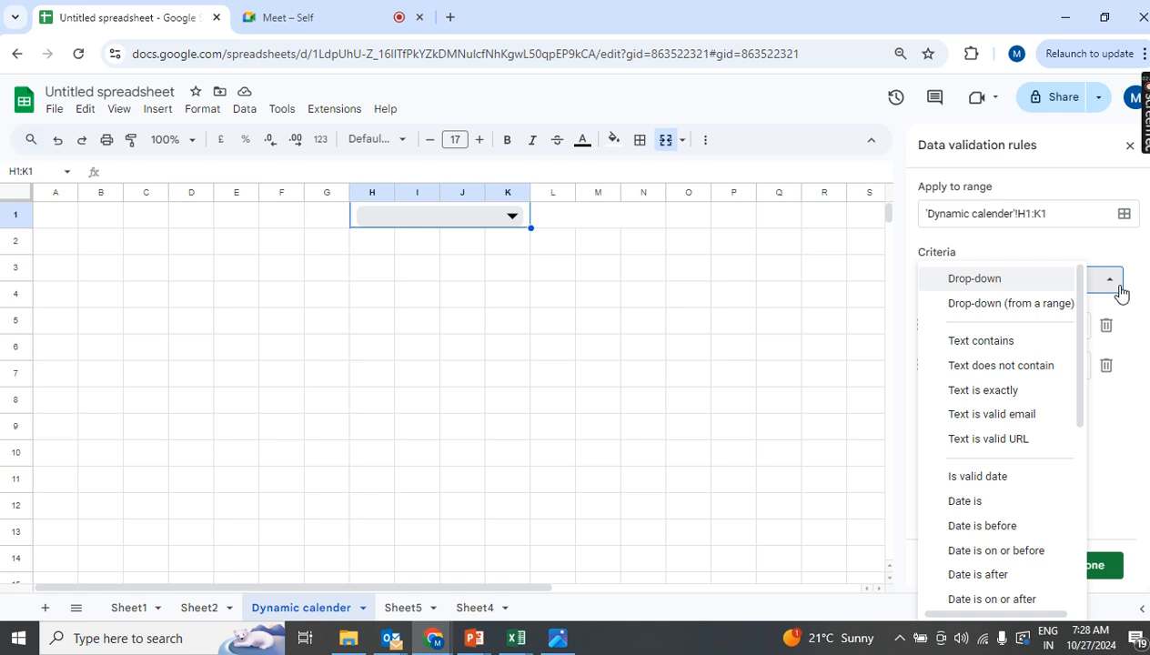
{"action": "left_click", "coordinate": [1057, 310]}
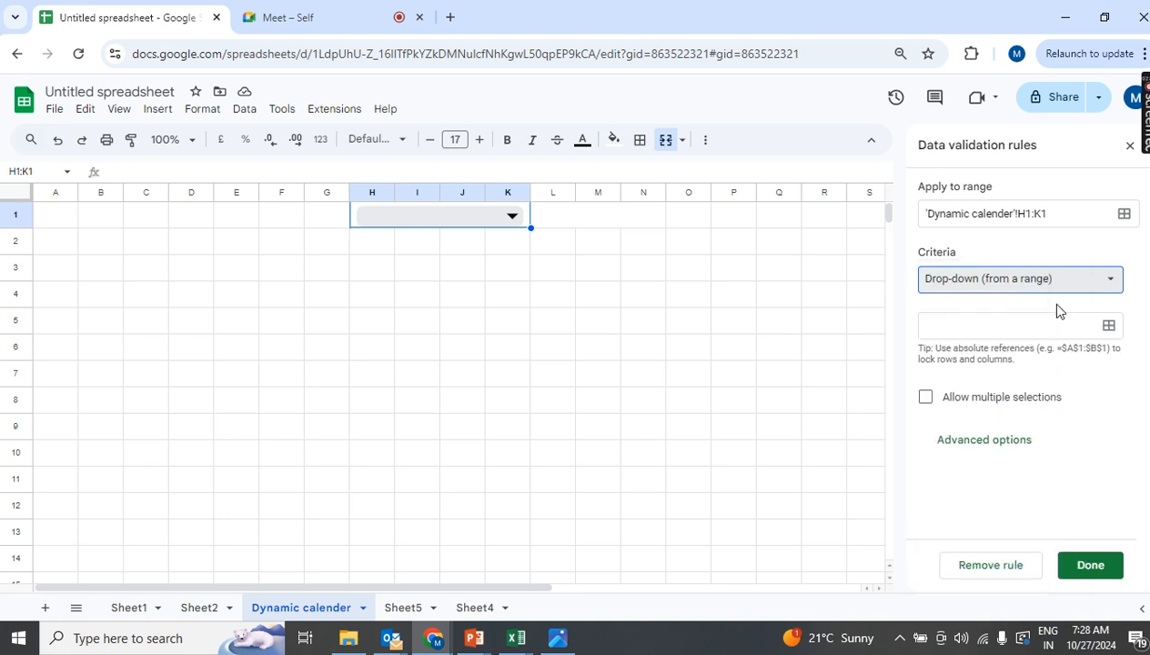
Step: Set the H1:K1 rule's source range to Sheet5!E2:E13, save it, and check the drop-down on the Dynamic calender sheet
{"action": "left_click", "coordinate": [1111, 333]}
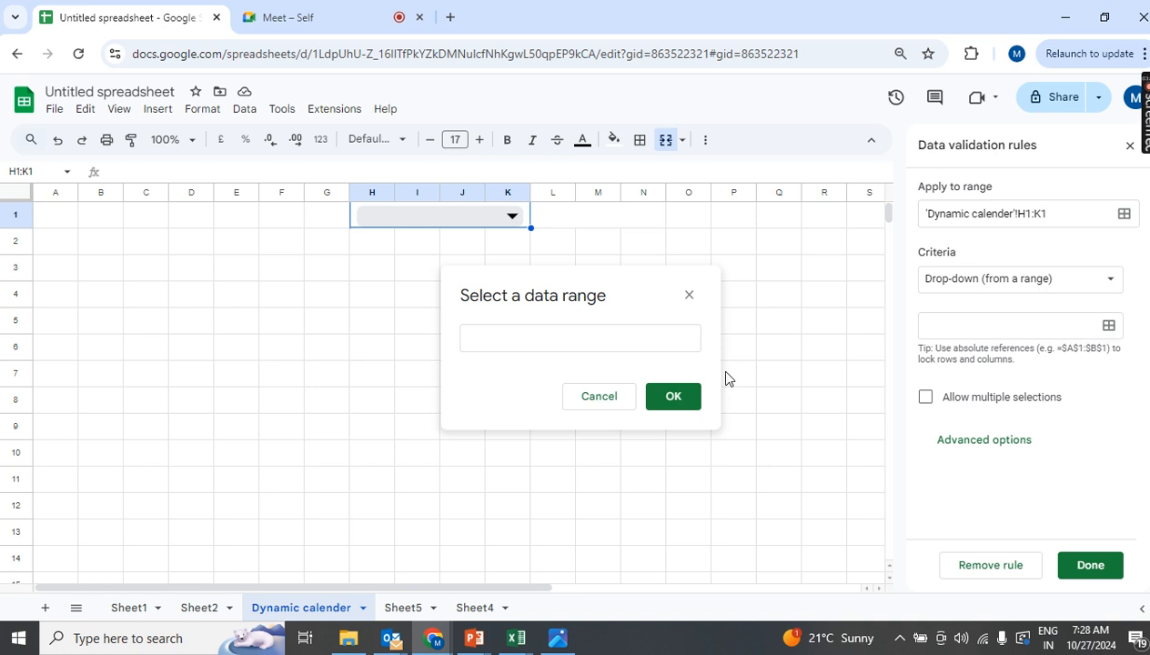
{"action": "left_click", "coordinate": [511, 343]}
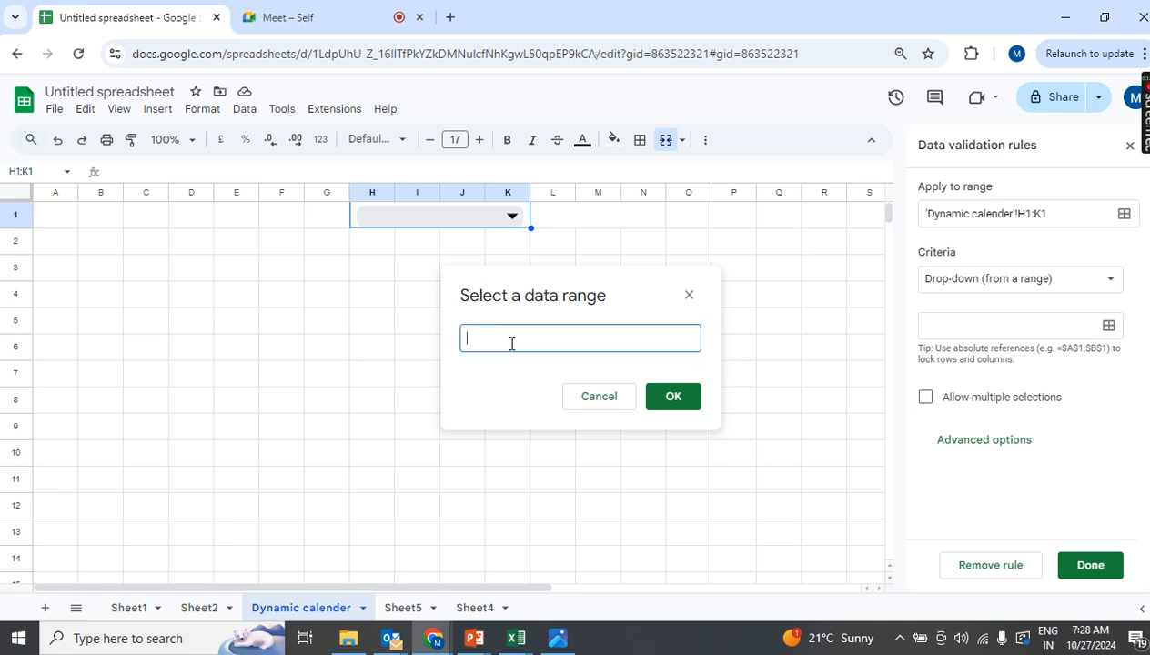
{"action": "left_click", "coordinate": [405, 607]}
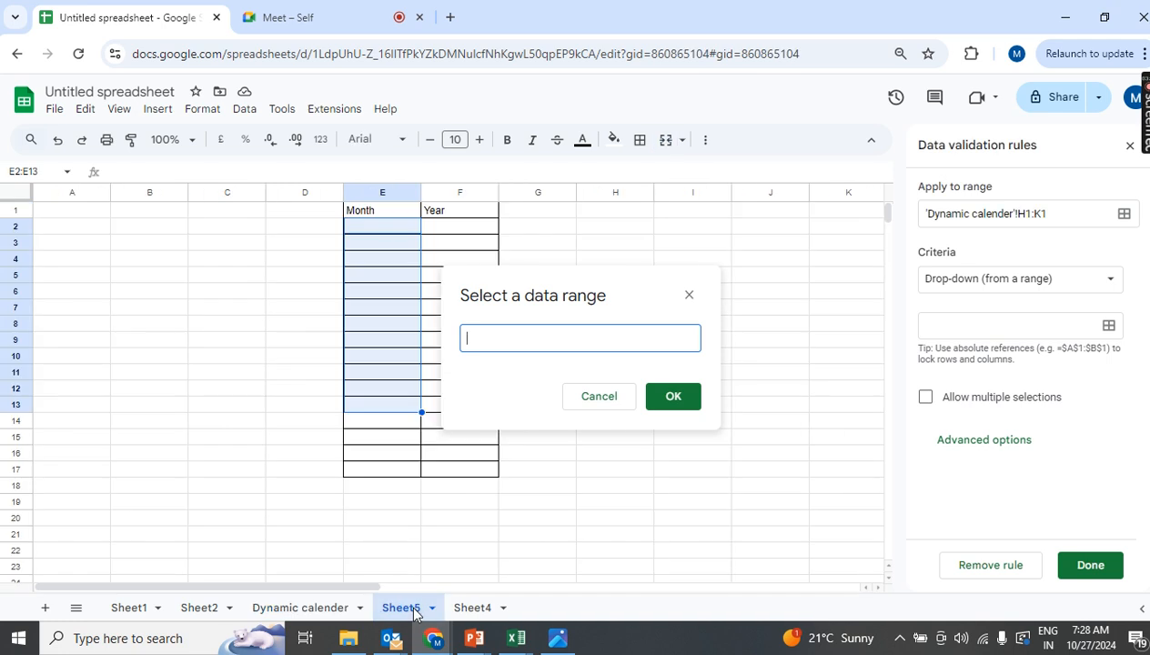
{"action": "left_click", "coordinate": [391, 231]}
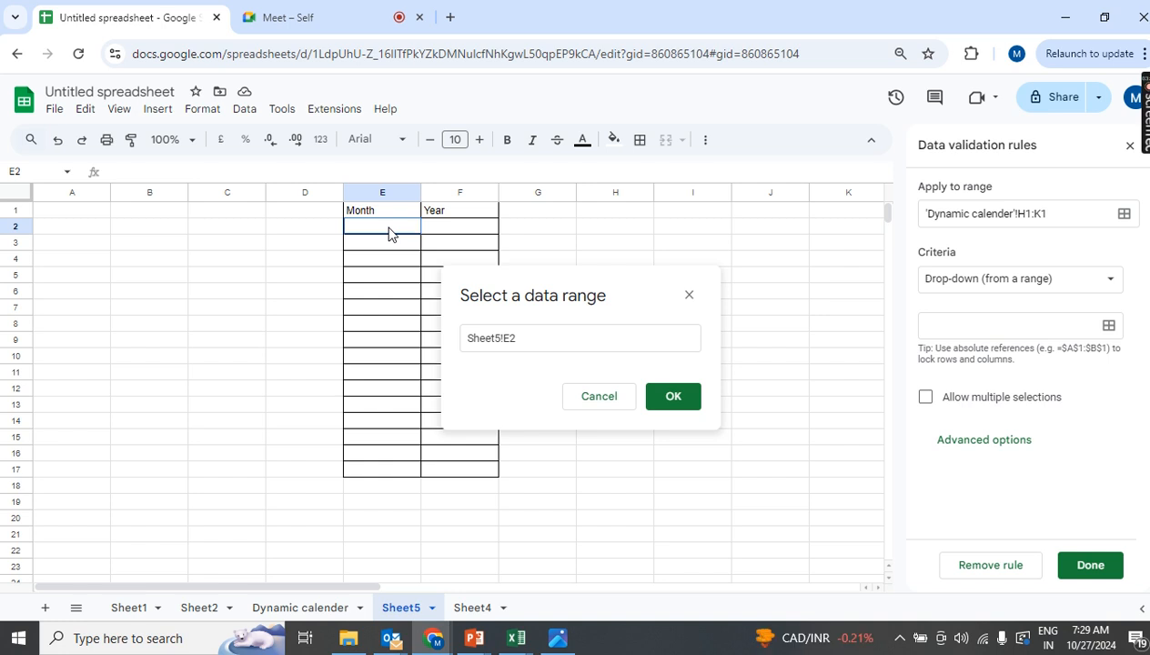
{"action": "left_click", "coordinate": [389, 227]}
{"action": "left_click_drag", "start_coordinate": [388, 234], "coordinate": [393, 406]}
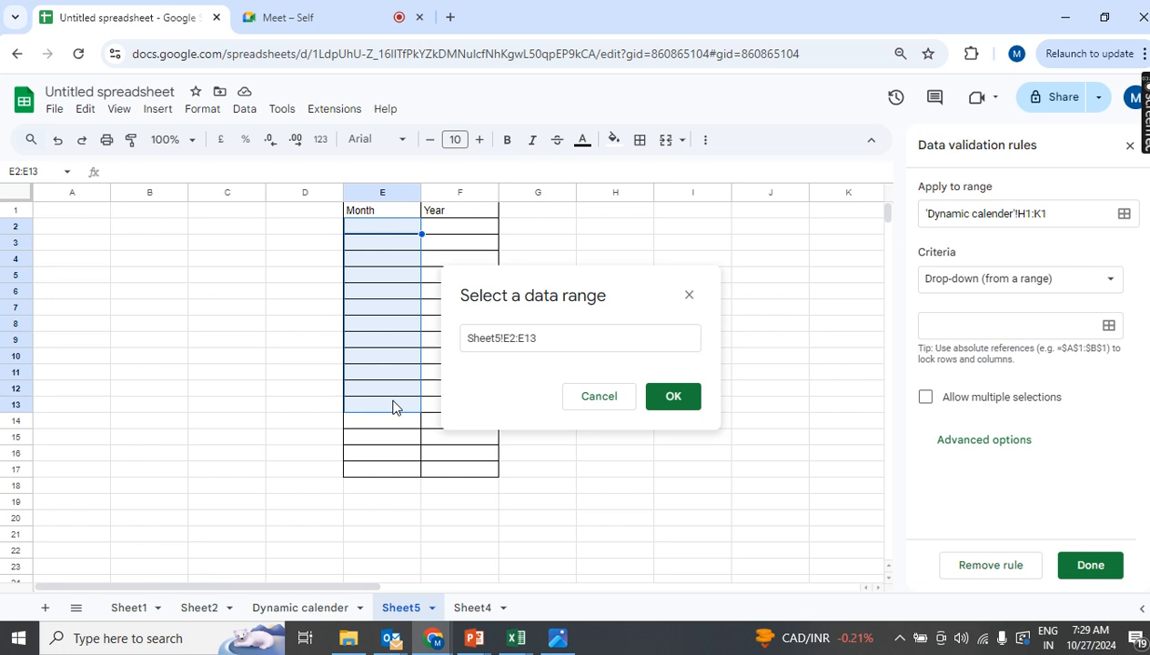
{"action": "left_click", "coordinate": [672, 398]}
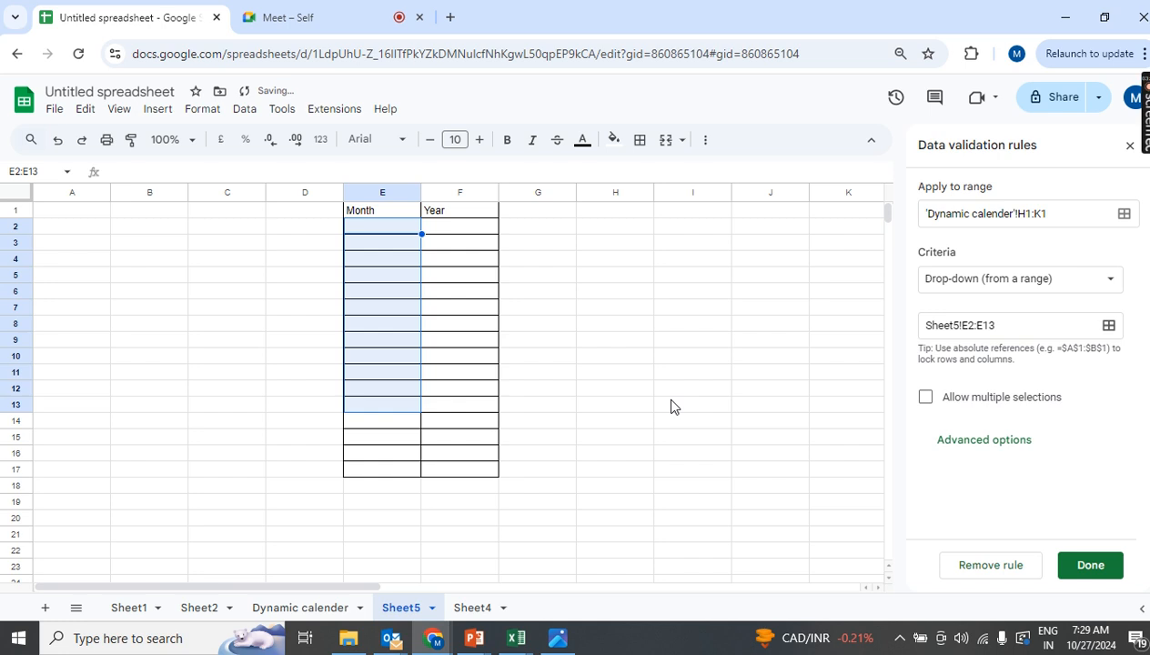
{"action": "left_click", "coordinate": [1096, 579]}
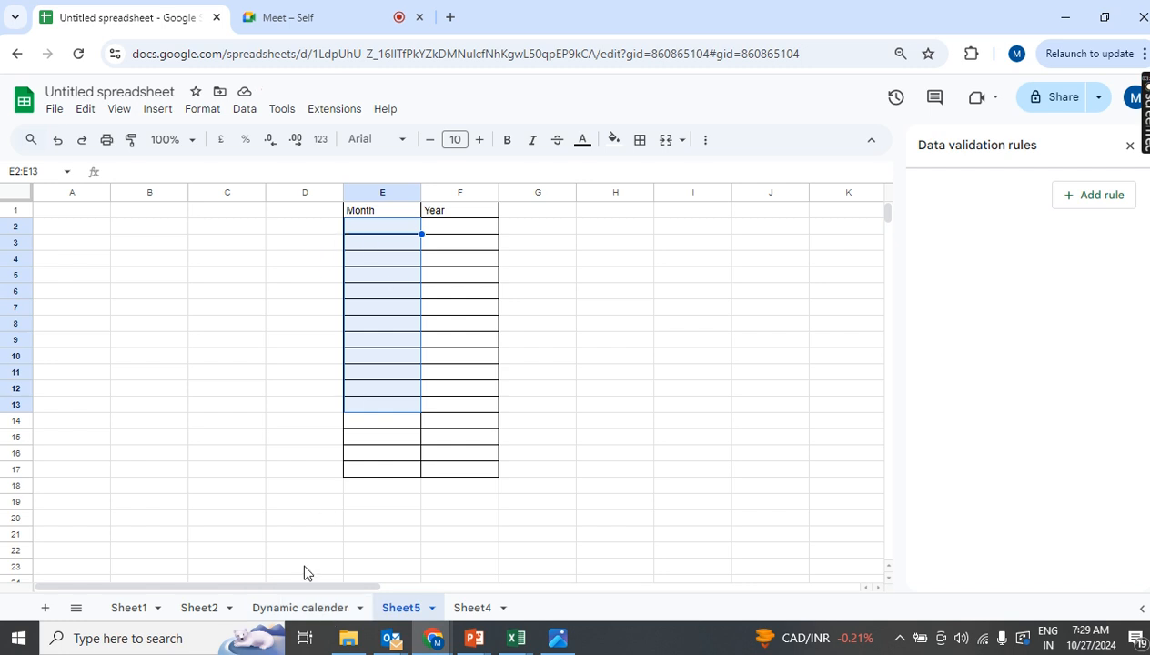
{"action": "left_click", "coordinate": [291, 610]}
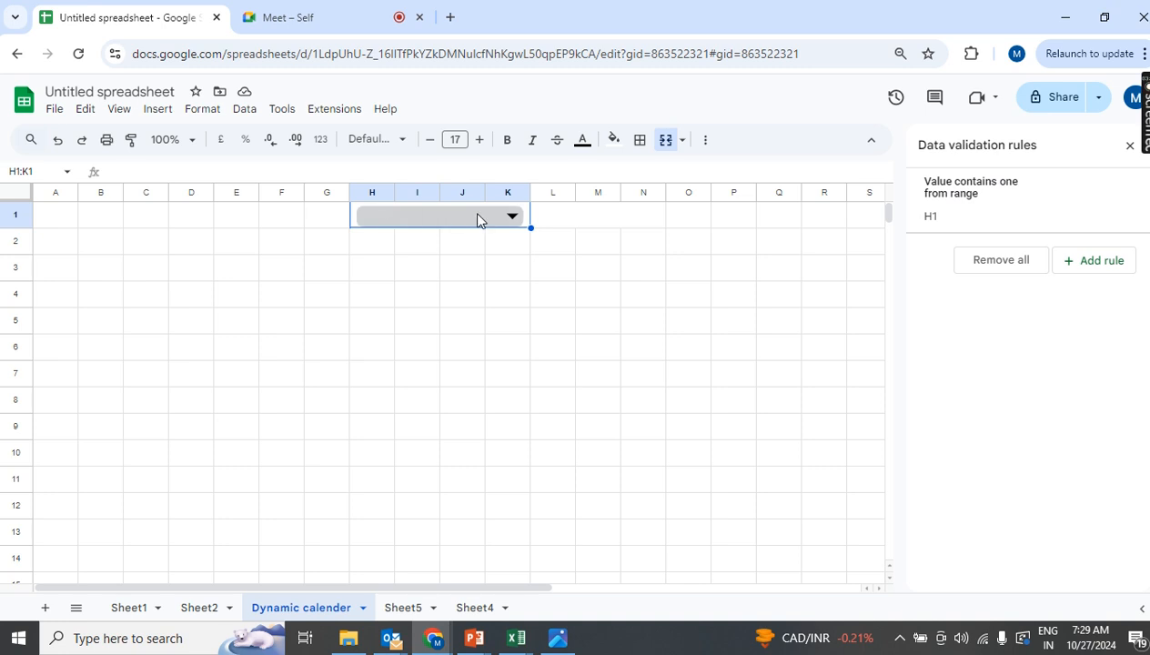
{"action": "left_click", "coordinate": [514, 221]}
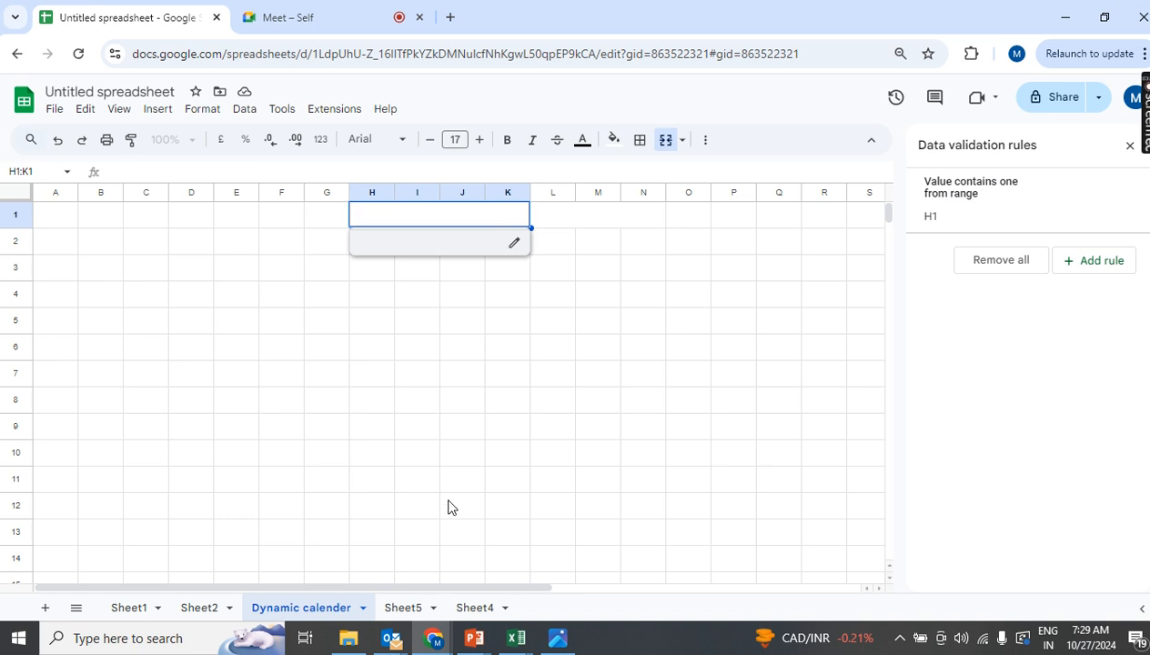
Step: On Sheet5, enter January in E2 and fill the Month column to December in E13
{"action": "left_click", "coordinate": [403, 608]}
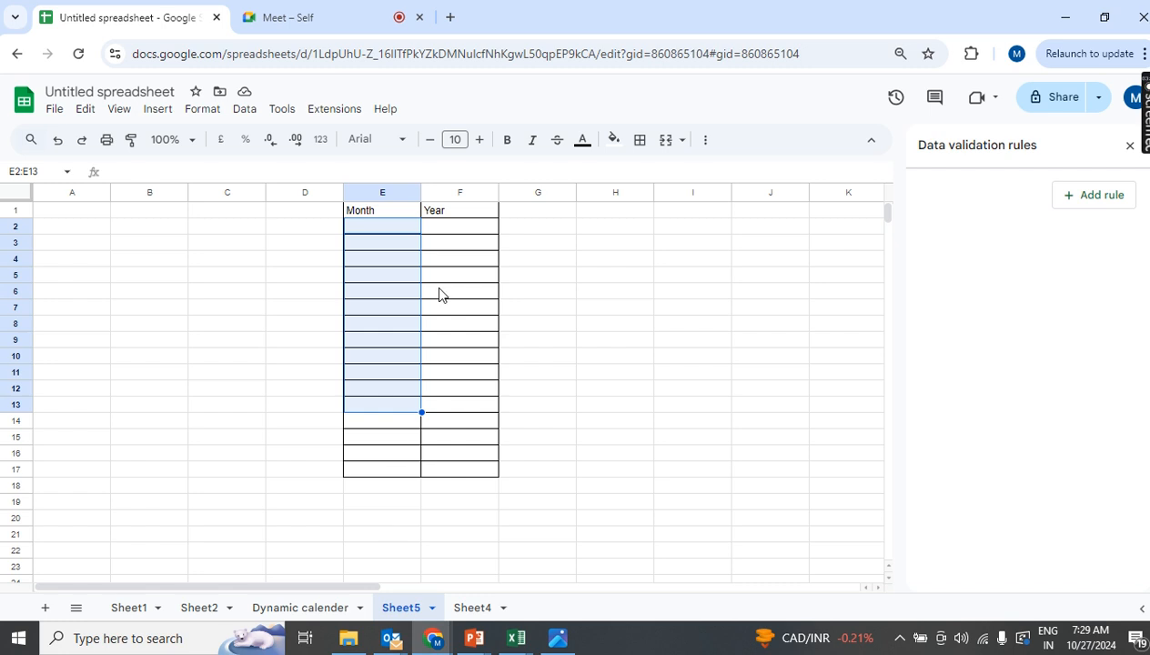
{"action": "left_click", "coordinate": [381, 227]}
{"action": "type", "text": "January"}
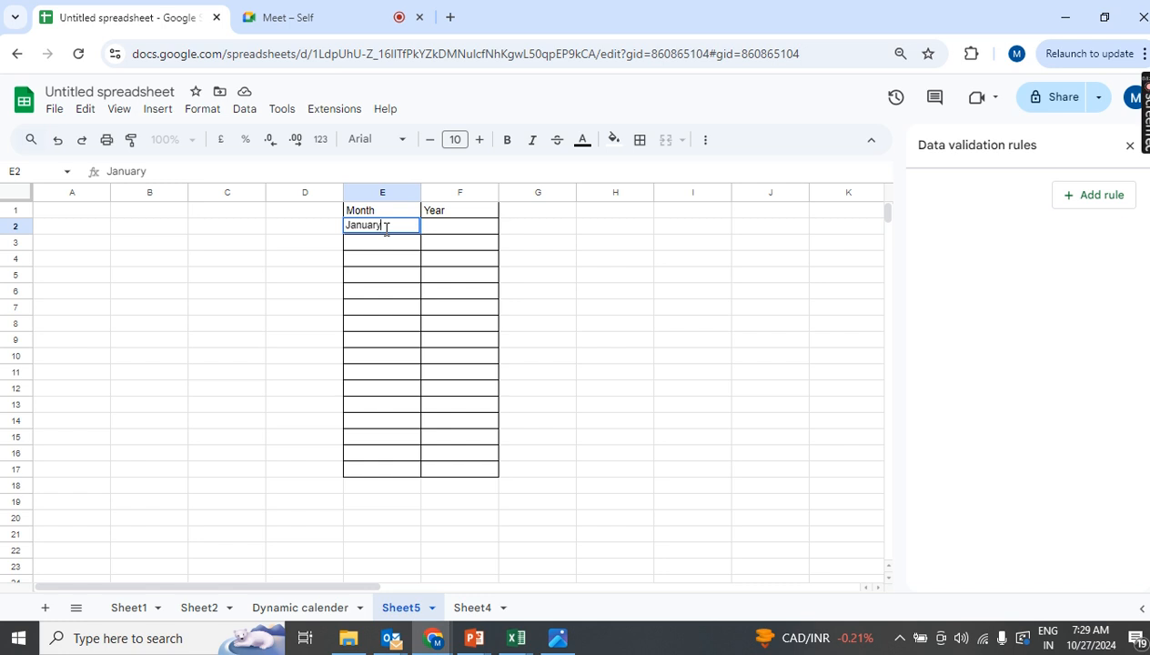
{"action": "left_click", "coordinate": [386, 249]}
{"action": "left_click", "coordinate": [379, 230]}
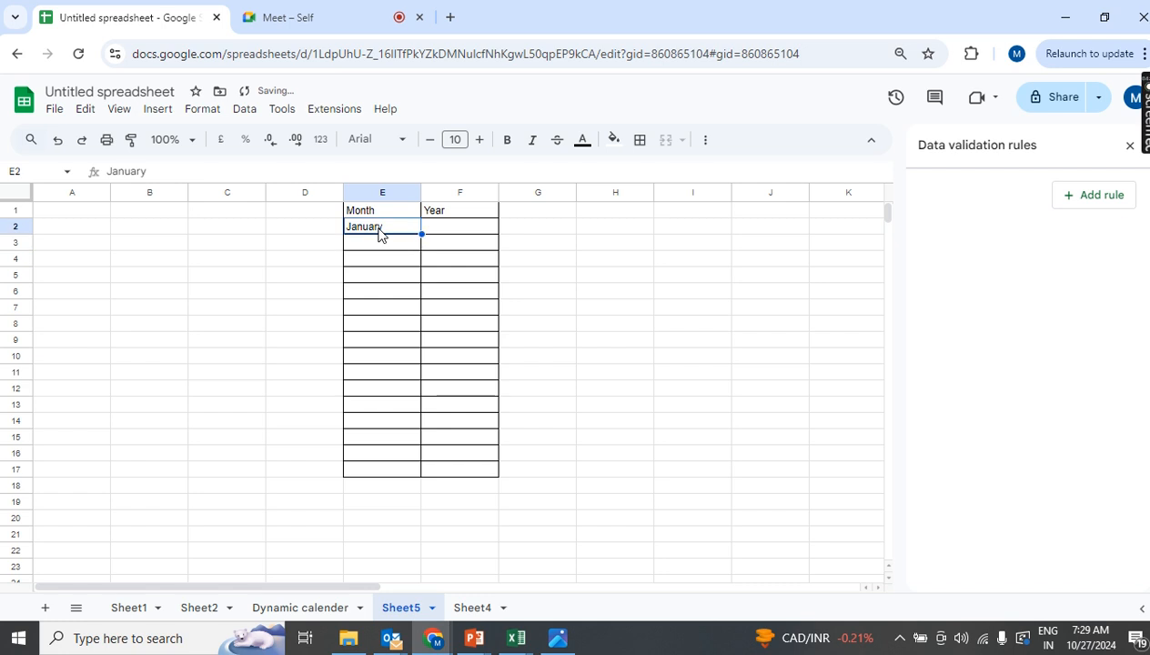
{"action": "left_click_drag", "start_coordinate": [421, 234], "coordinate": [418, 410]}
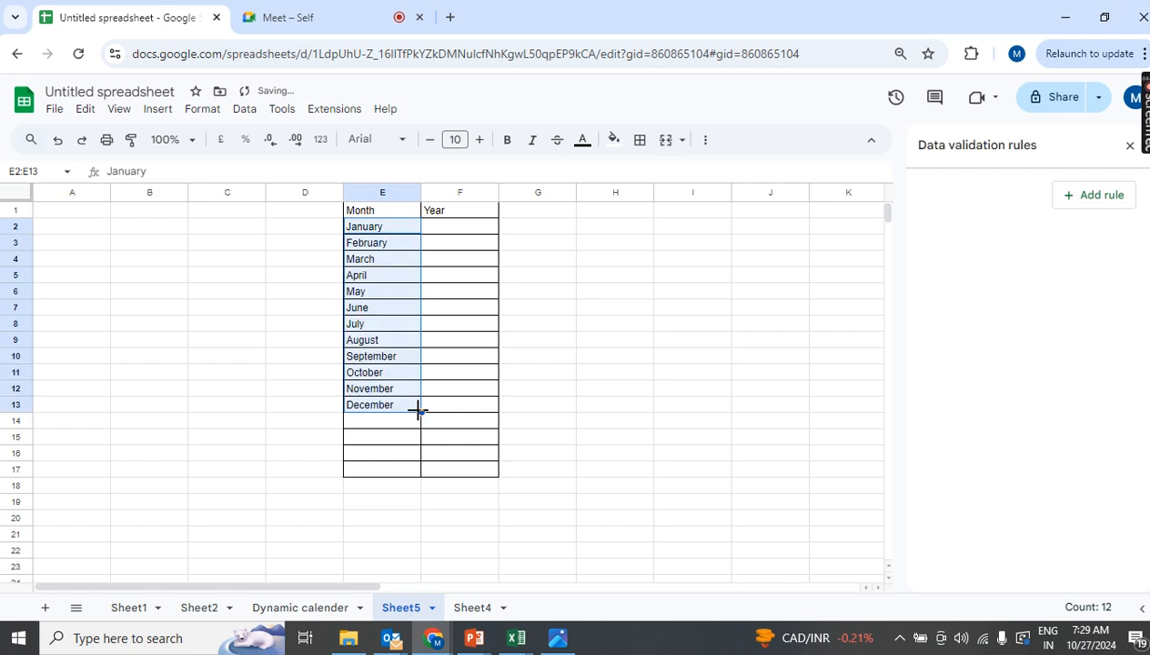
Step: Enter 2010 in F2 and 2011 in F3, and extend the Year series to 2030 in F22
{"action": "left_click", "coordinate": [466, 231]}
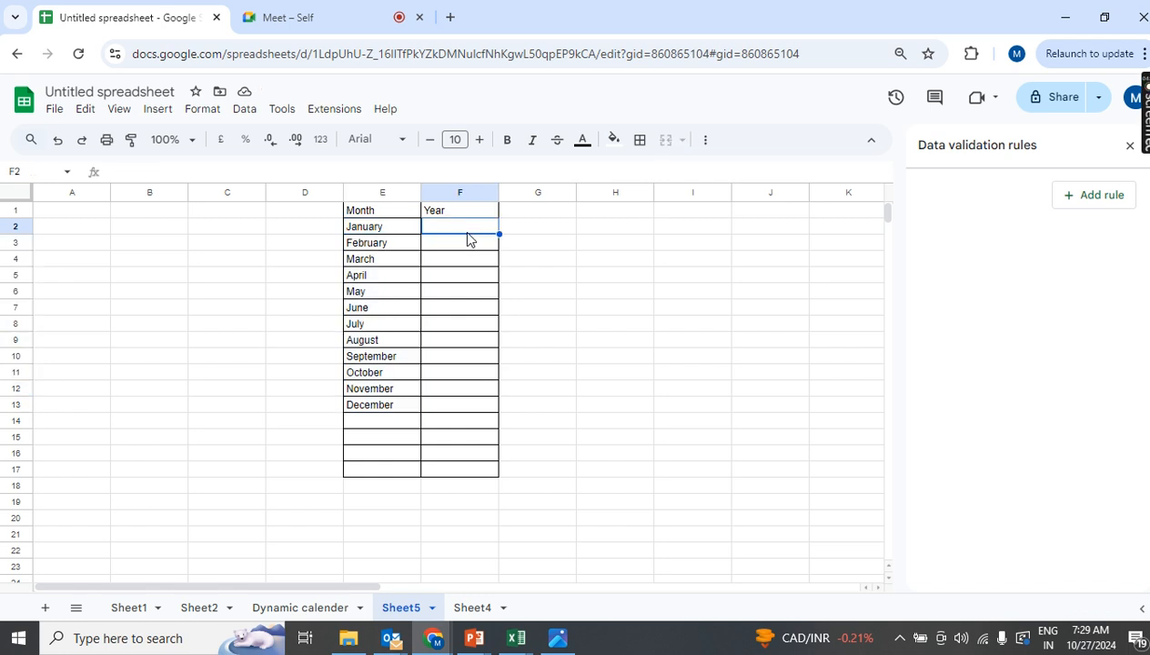
{"action": "type", "text": "2010"}
{"action": "key", "text": "Return"}
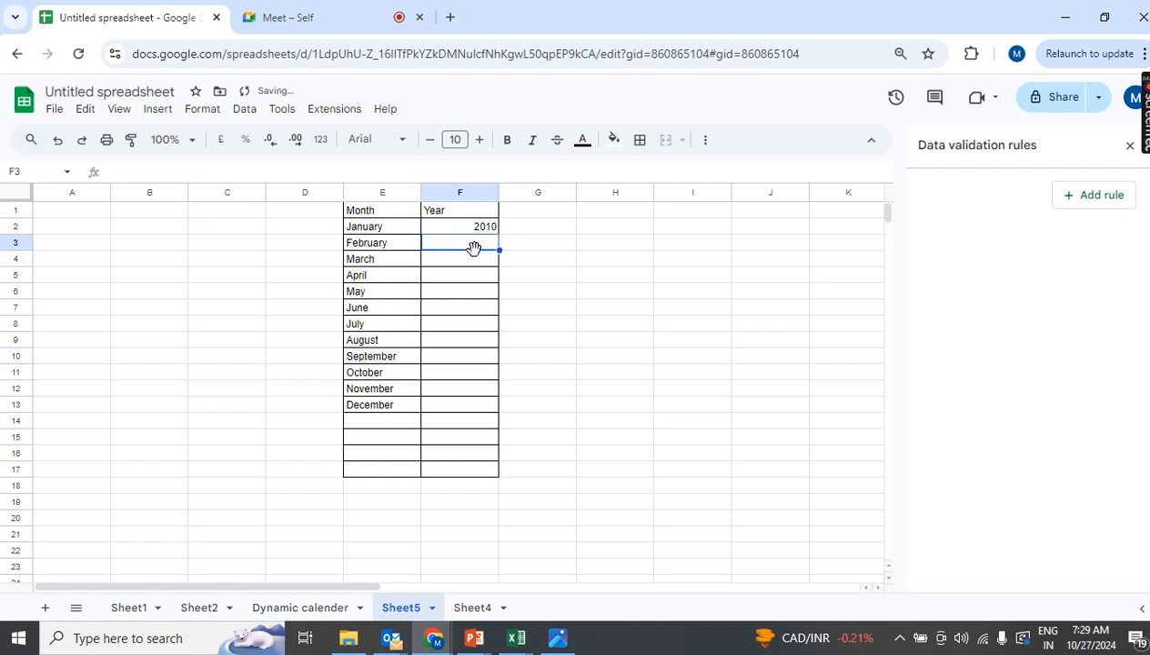
{"action": "type", "text": "2011"}
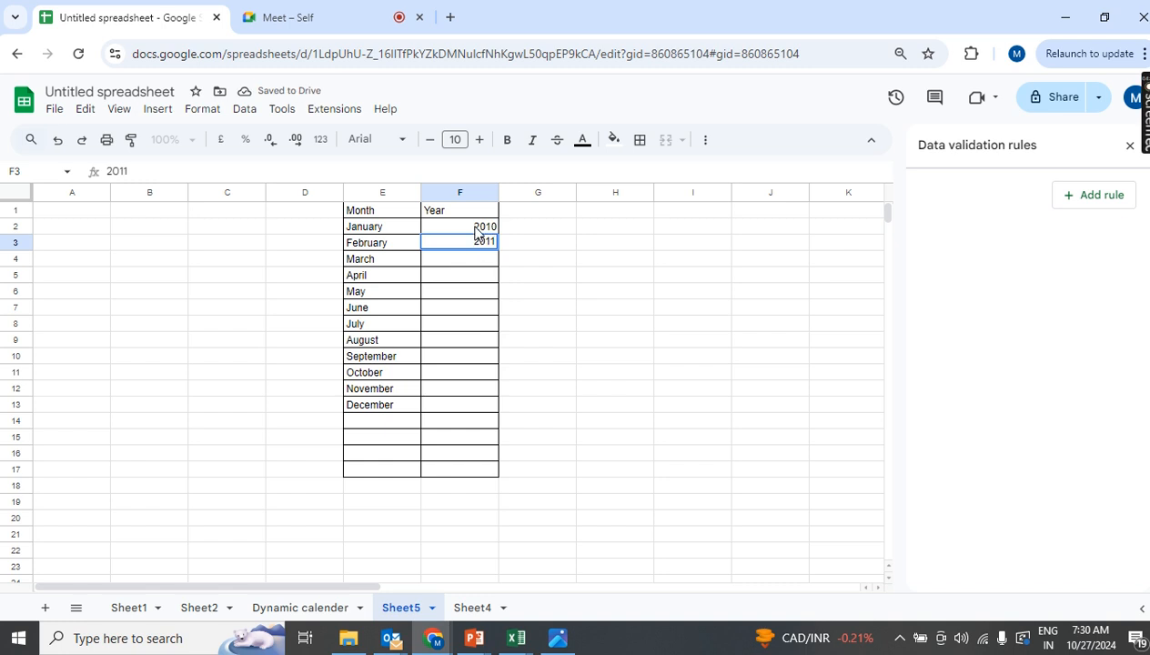
{"action": "left_click", "coordinate": [474, 229]}
{"action": "key", "text": "shift+Down"}
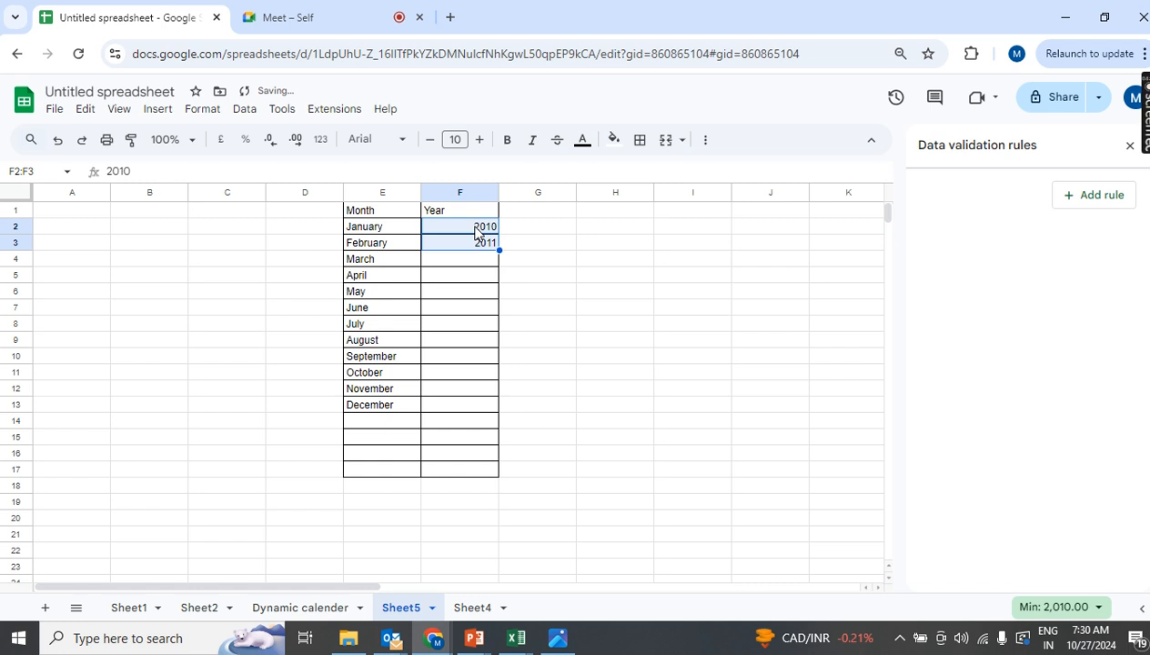
{"action": "left_click_drag", "start_coordinate": [500, 247], "coordinate": [495, 553]}
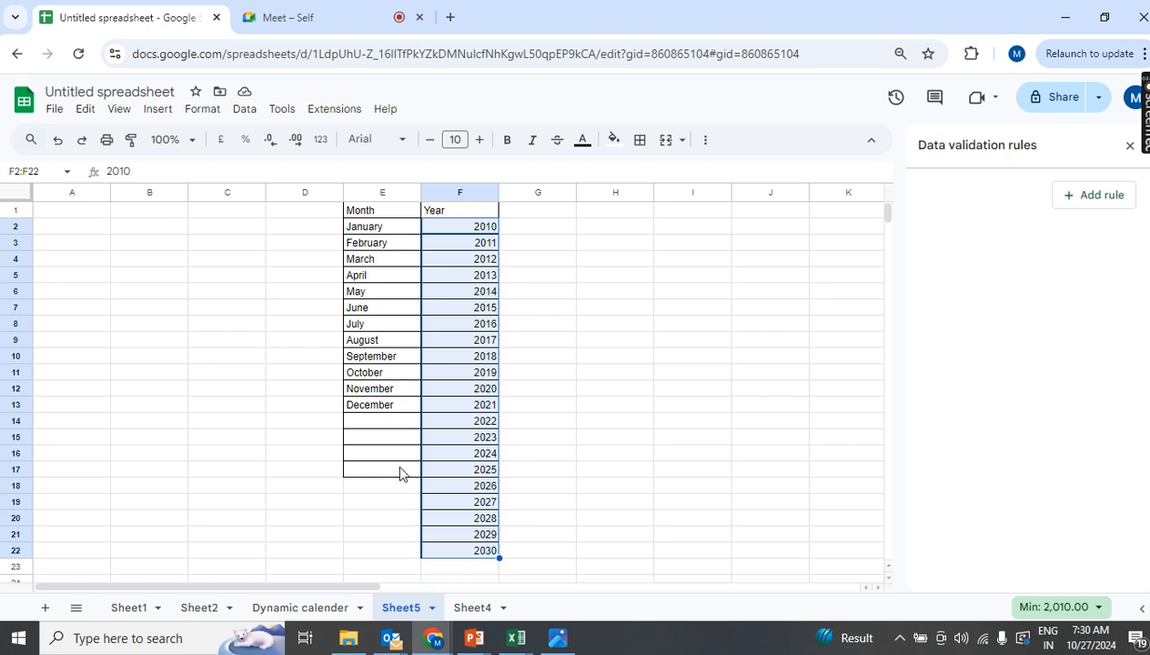
Step: On the Dynamic calender sheet, choose January from the month drop-down in H1:K1
{"action": "left_click", "coordinate": [325, 608]}
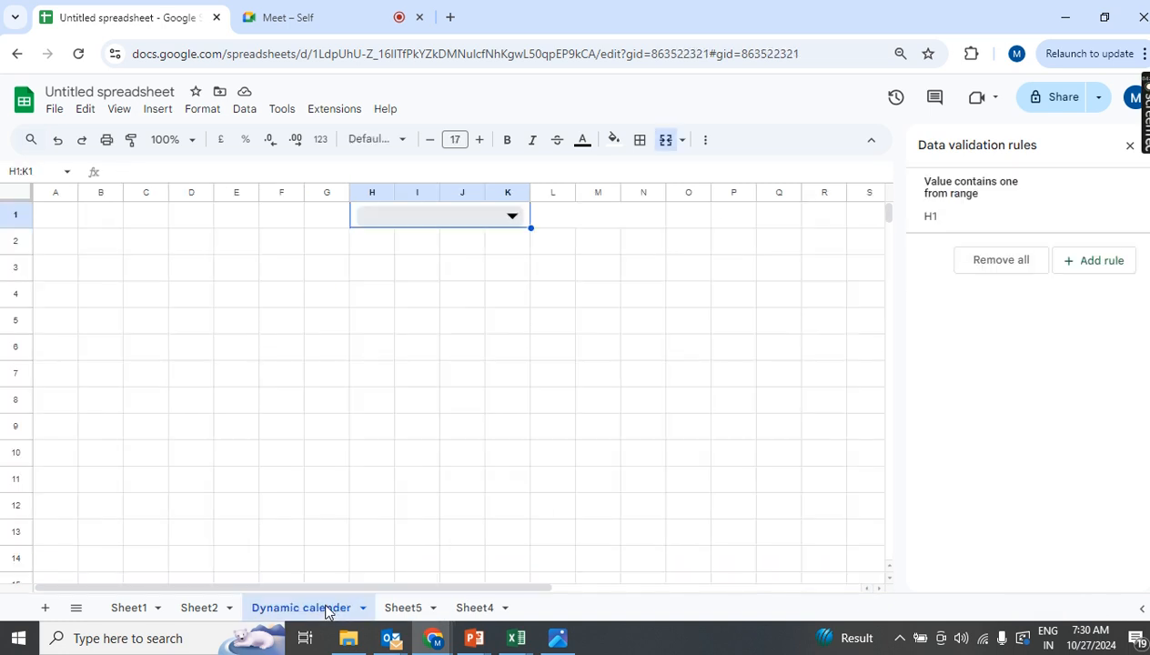
{"action": "left_click", "coordinate": [512, 217]}
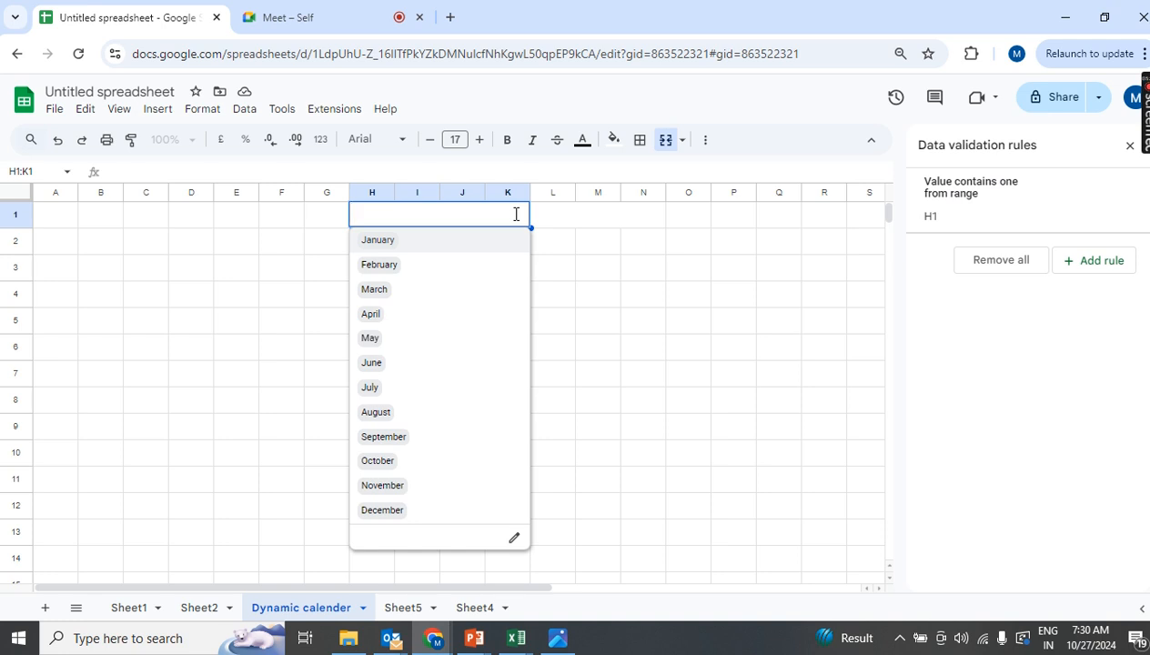
{"action": "left_click", "coordinate": [461, 250]}
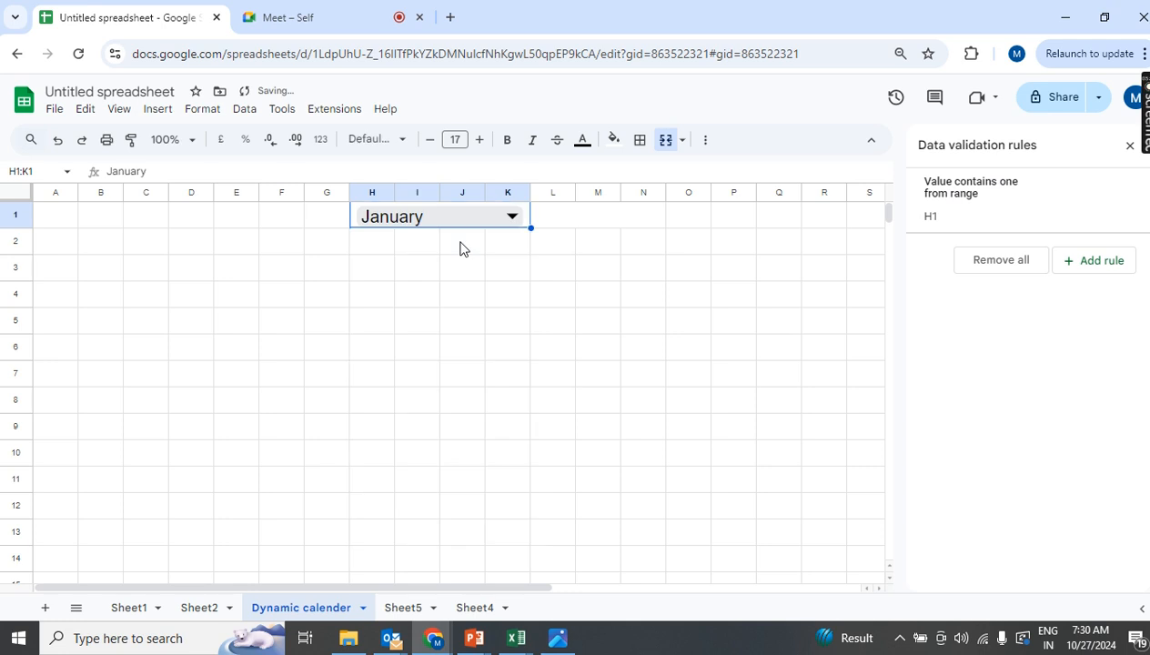
Step: Add a data validation rule to L1:N1 on the Dynamic calender sheet with the Drop-down (from a range) criterion
{"action": "left_click", "coordinate": [591, 226]}
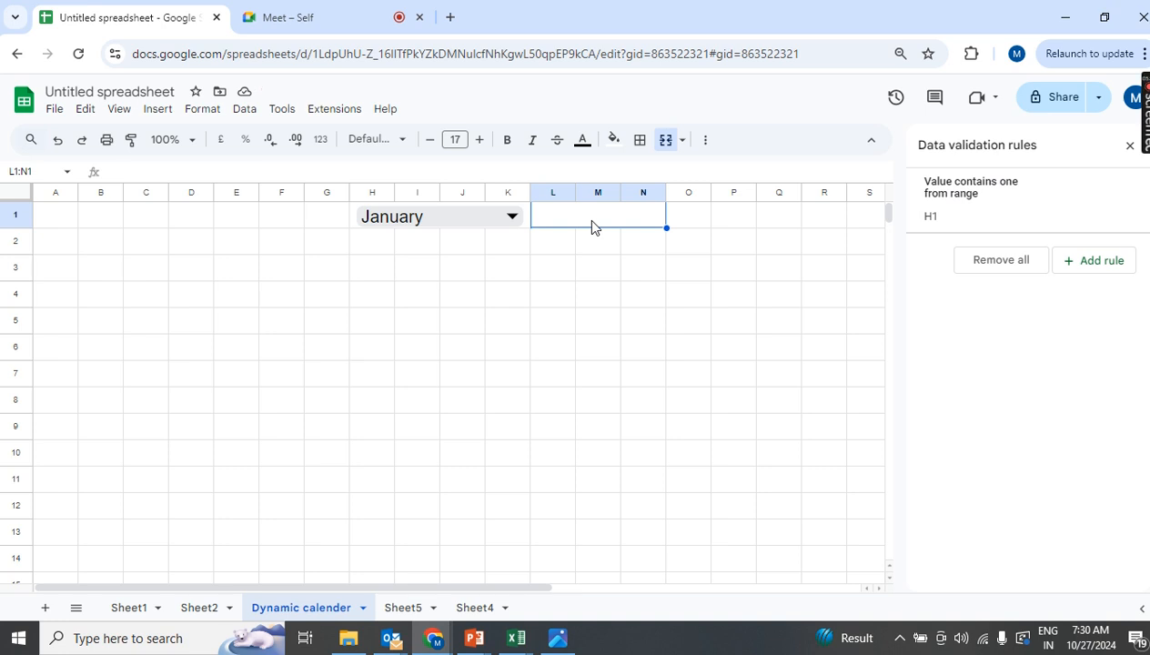
{"action": "left_click", "coordinate": [1091, 261]}
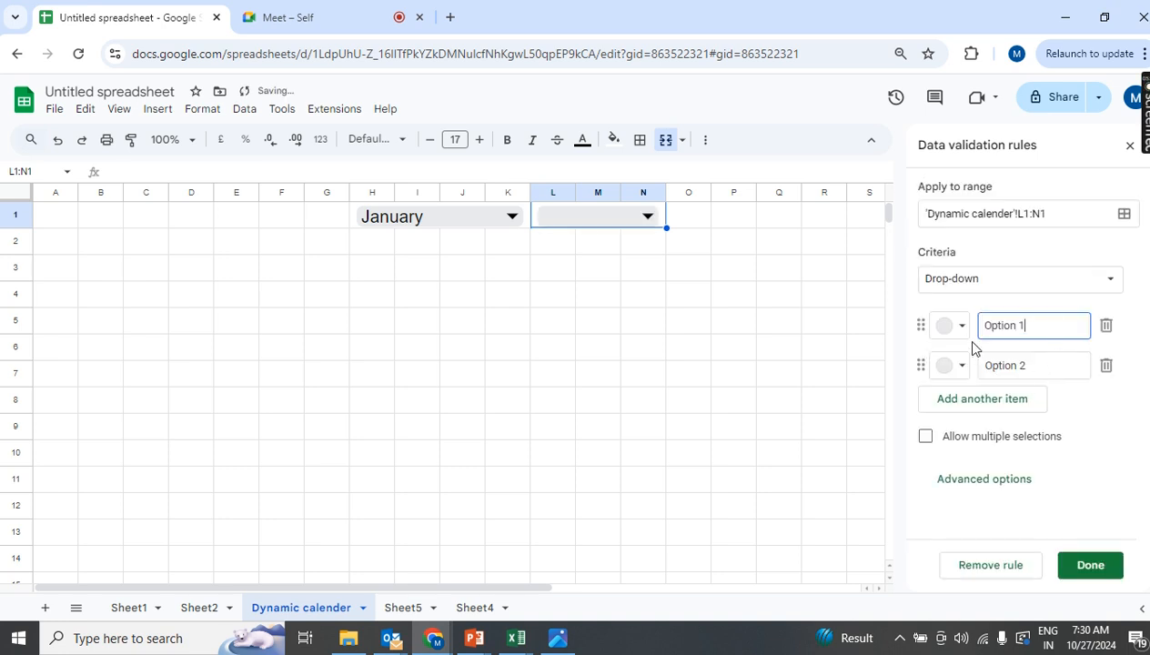
{"action": "left_click", "coordinate": [1108, 279]}
{"action": "left_click", "coordinate": [1029, 308]}
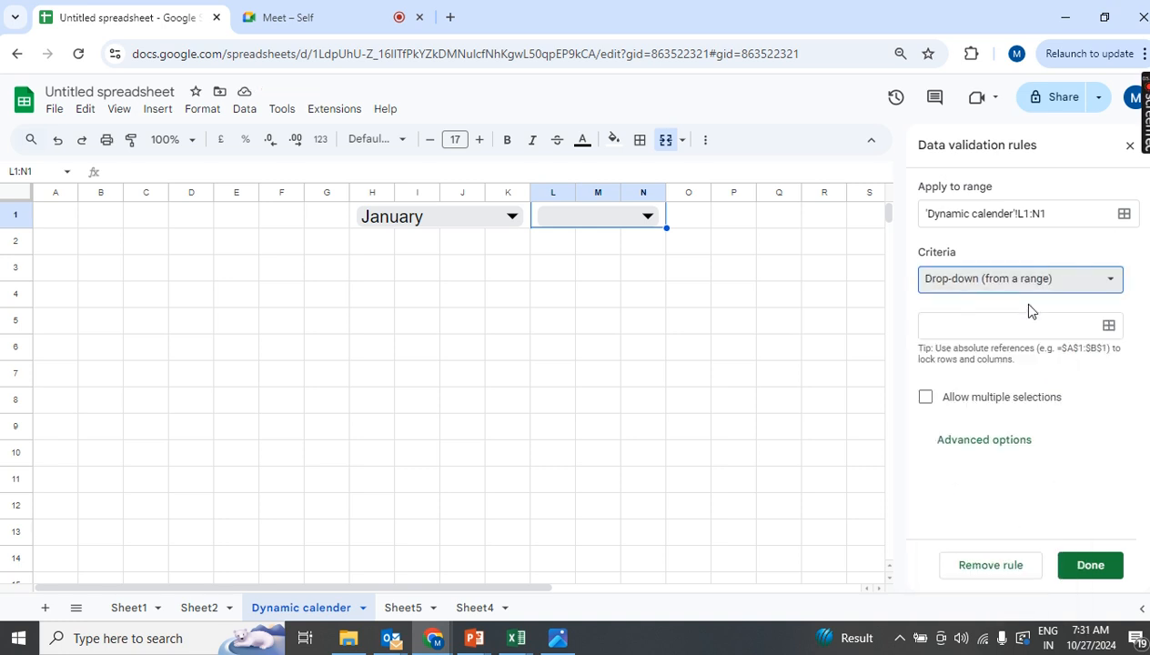
Step: Set the L1:N1 rule's source range to the years in Sheet5!F2:F22 and save the rule
{"action": "left_click", "coordinate": [1109, 325]}
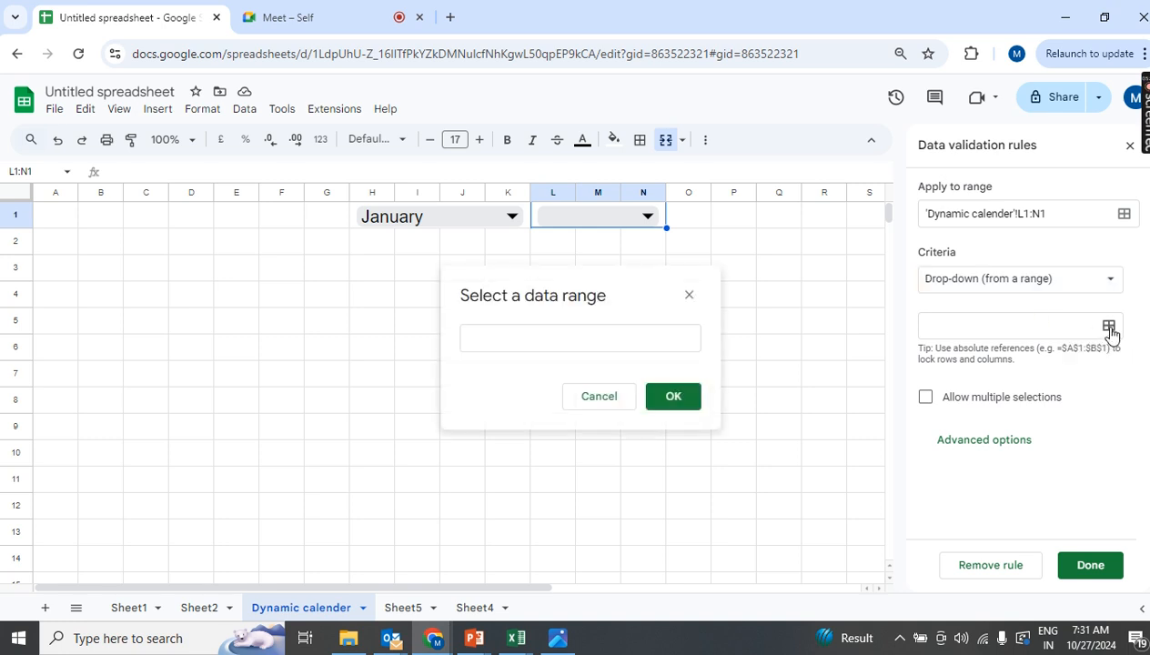
{"action": "left_click", "coordinate": [557, 347]}
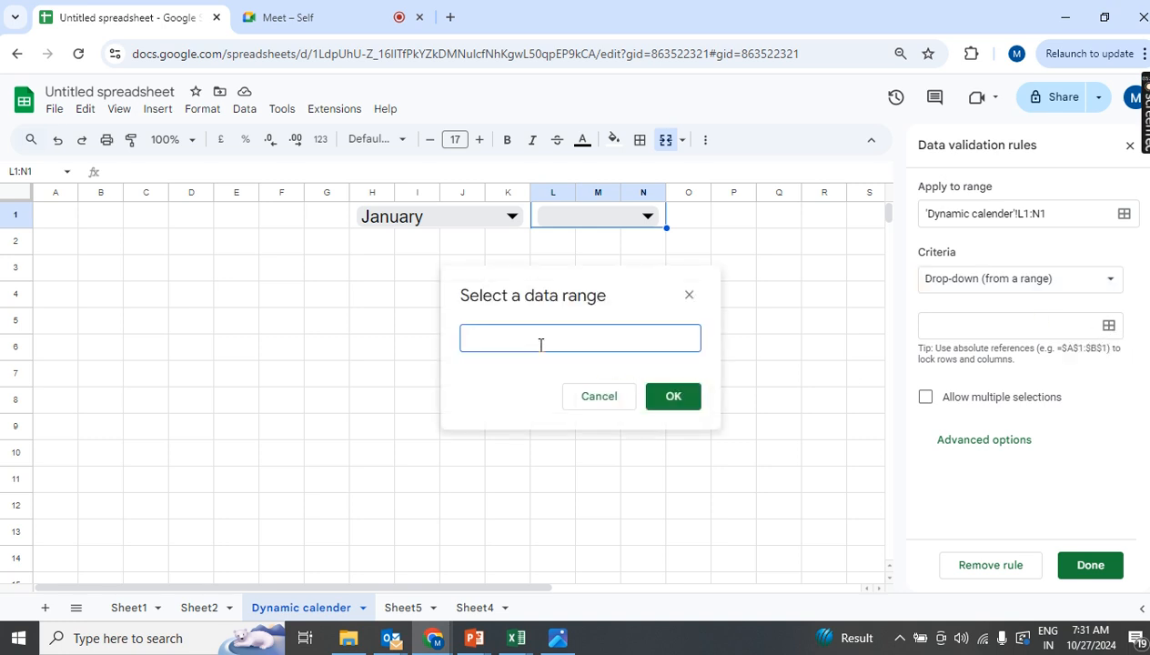
{"action": "left_click", "coordinate": [411, 608]}
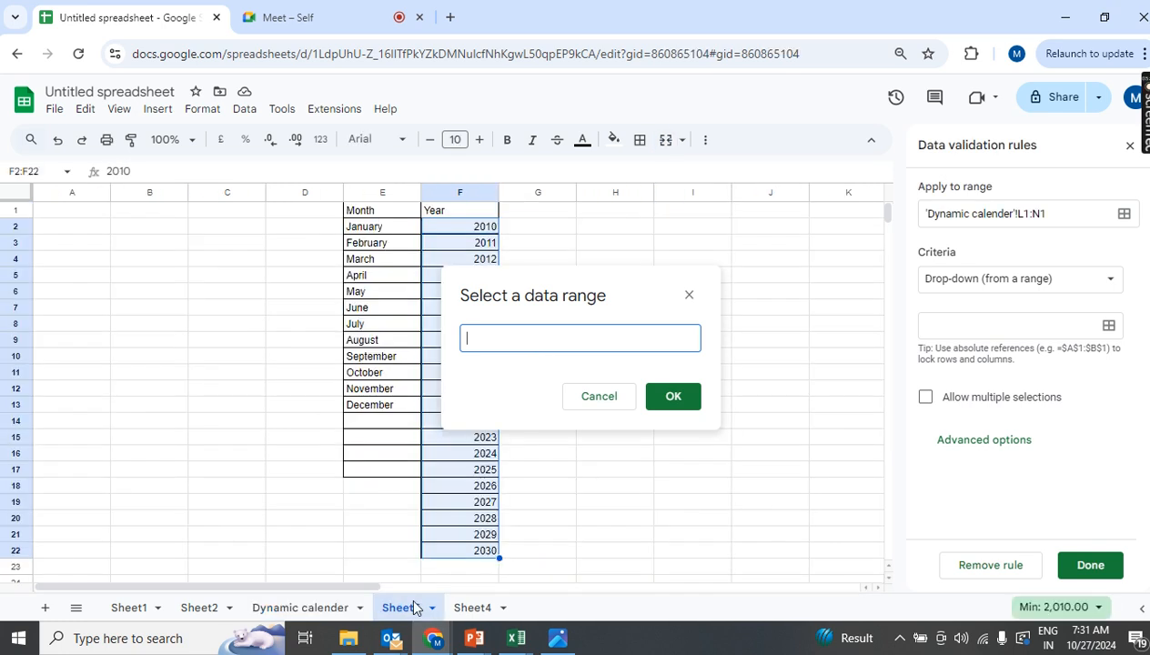
{"action": "left_click", "coordinate": [442, 227]}
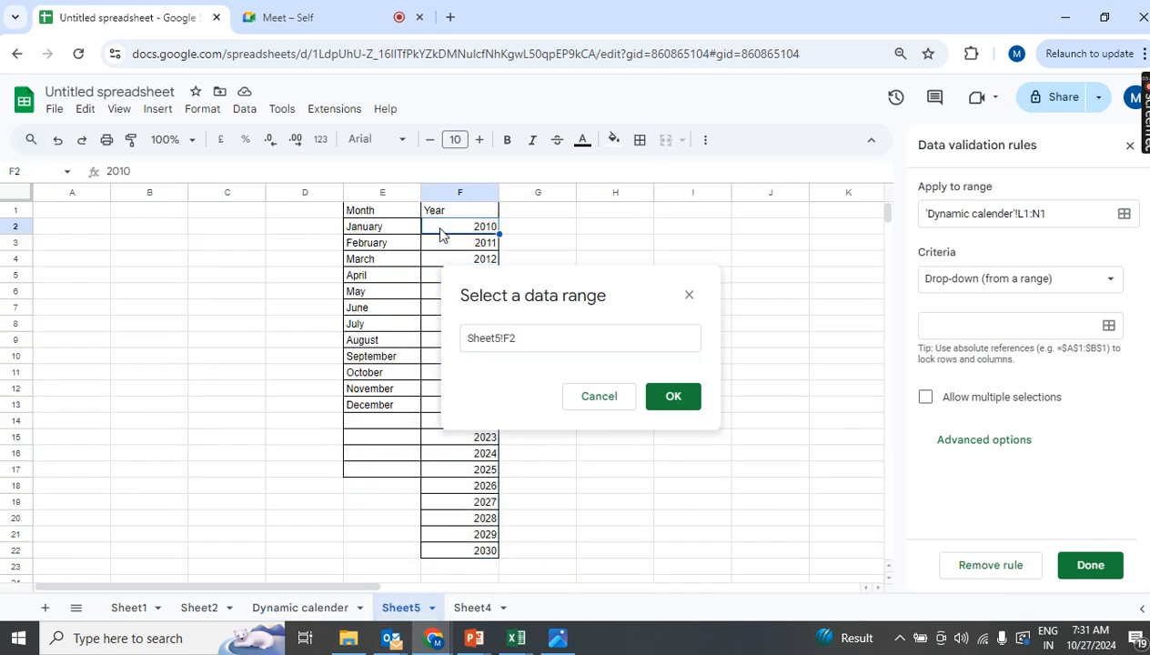
{"action": "left_click_drag", "start_coordinate": [442, 227], "coordinate": [448, 562]}
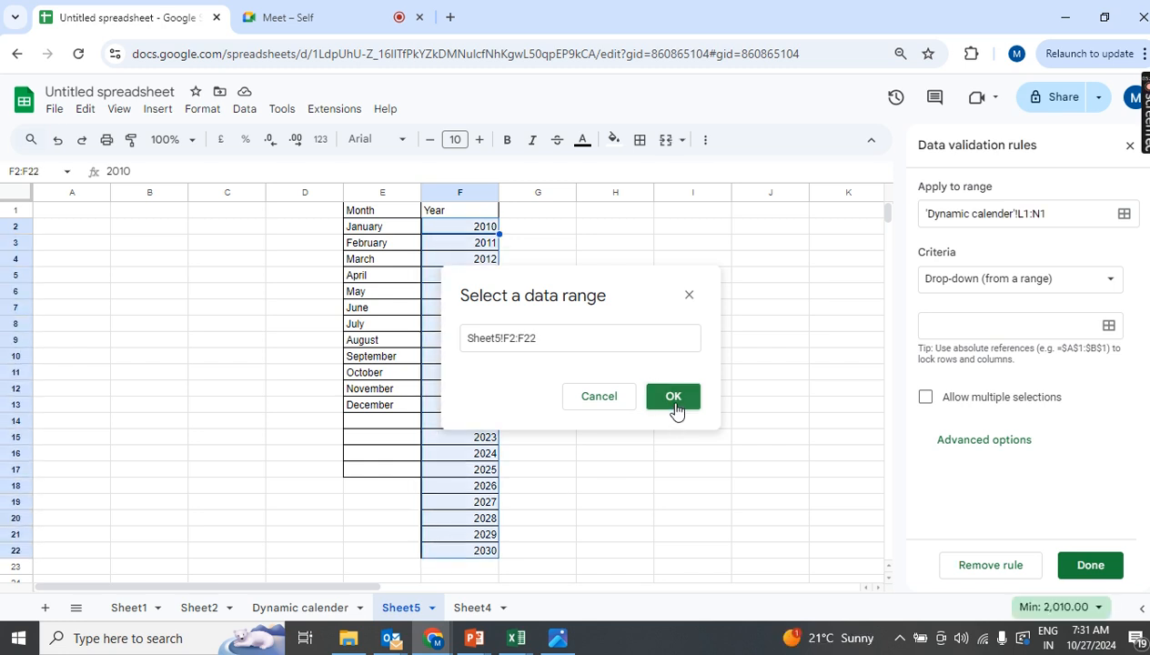
{"action": "left_click", "coordinate": [675, 401]}
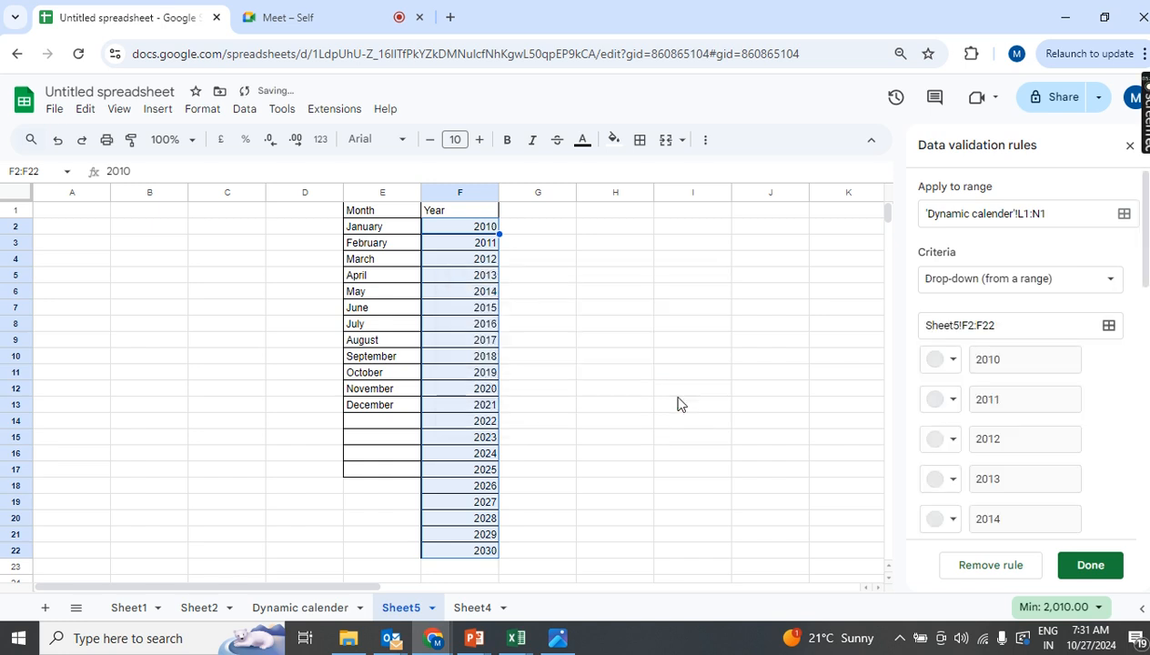
{"action": "left_click", "coordinate": [1091, 567]}
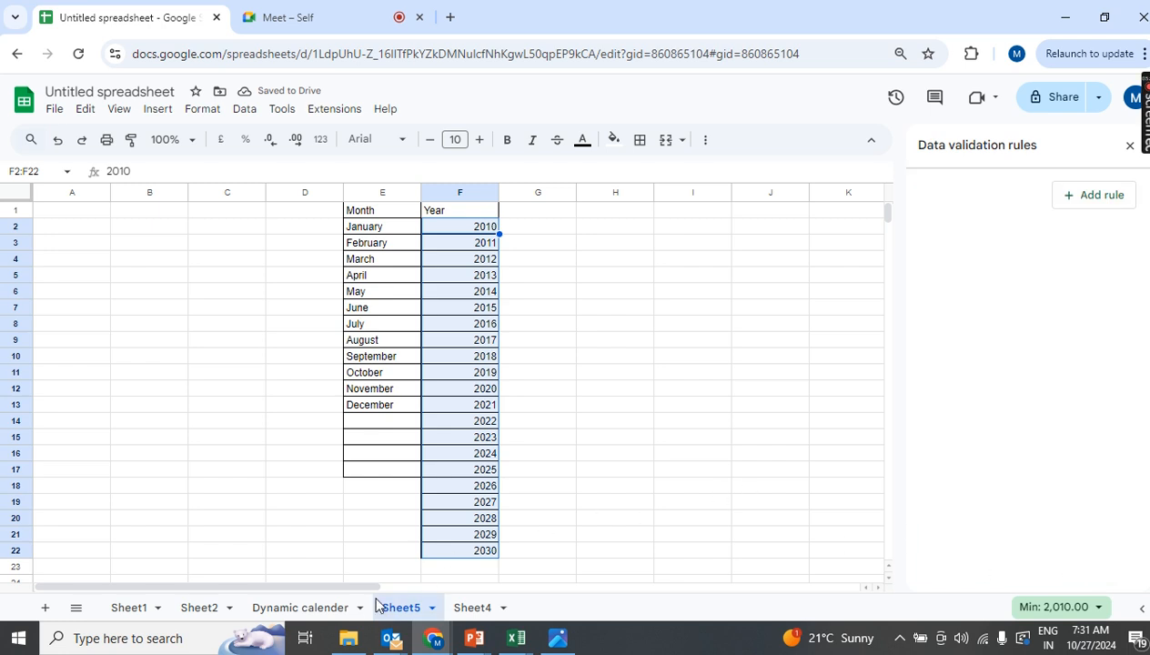
Step: On the Dynamic calender sheet, choose 2024 from the year drop-down in L1:N1 and close the data validation rules
{"action": "left_click", "coordinate": [338, 607]}
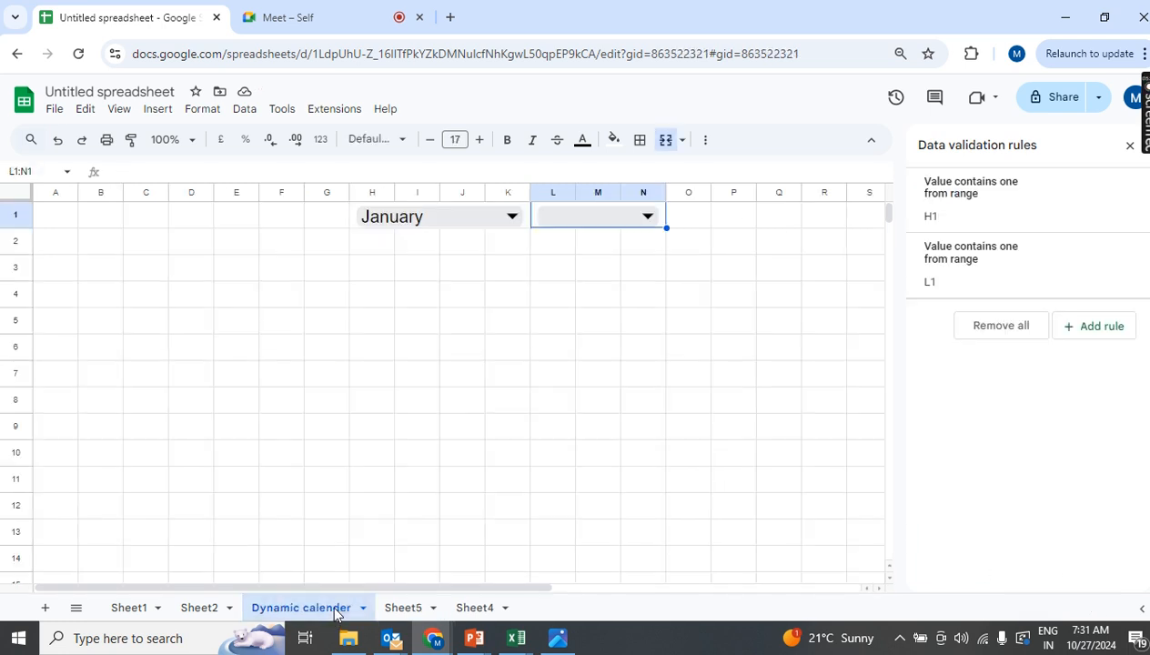
{"action": "left_click", "coordinate": [648, 217]}
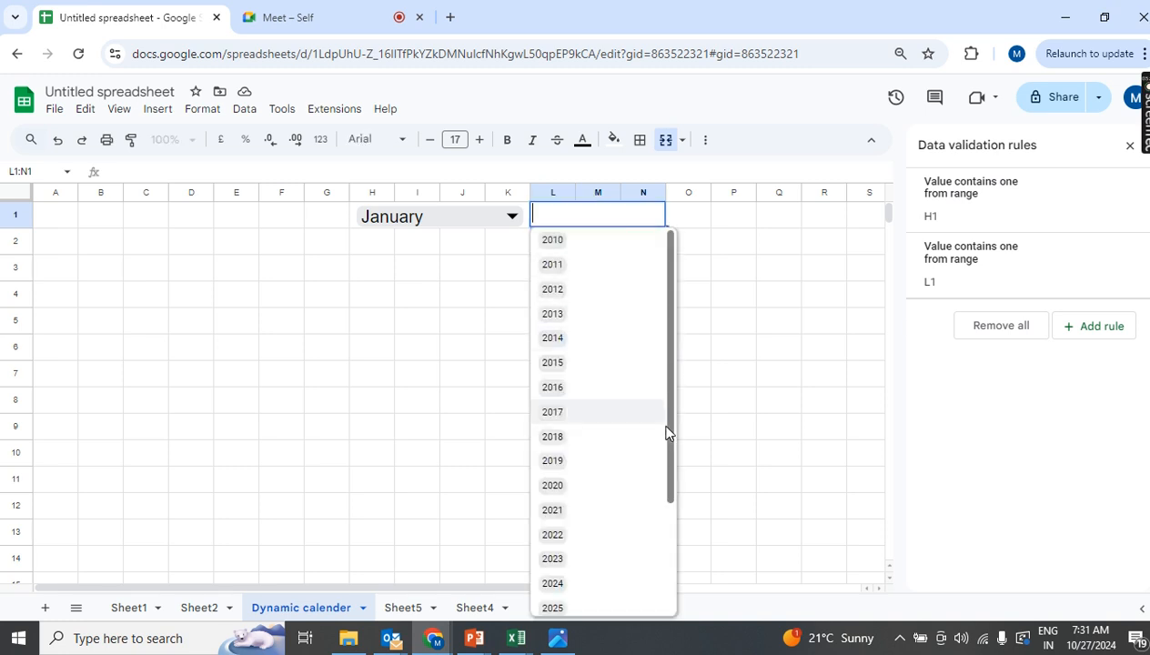
{"action": "left_click", "coordinate": [582, 595]}
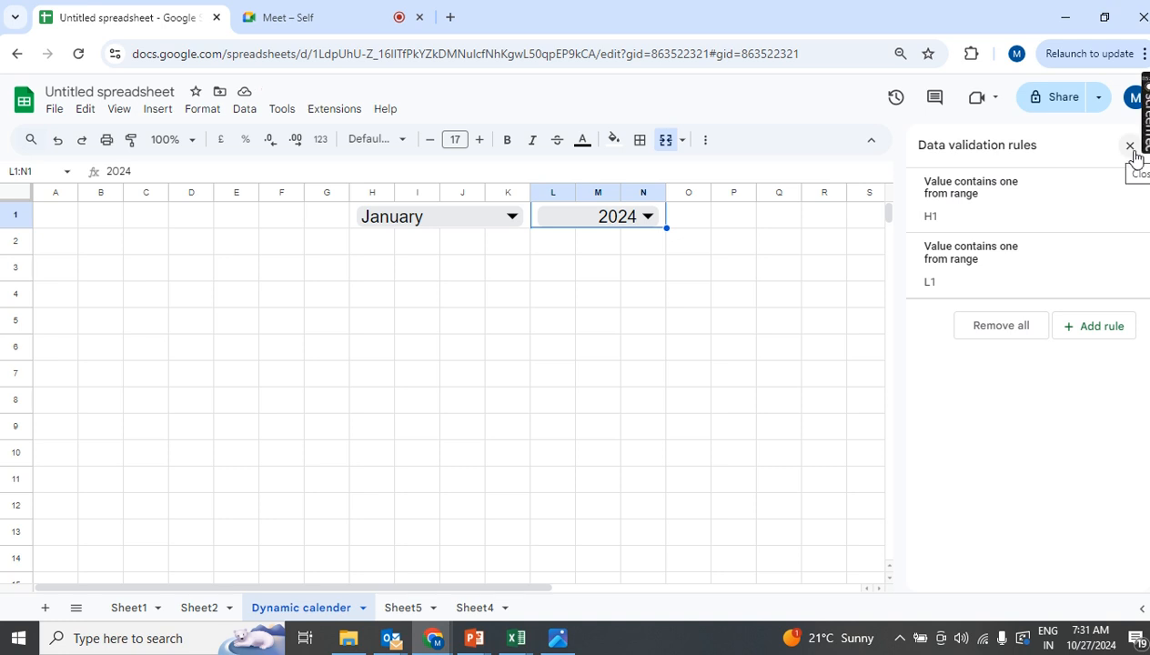
{"action": "left_click", "coordinate": [1131, 148]}
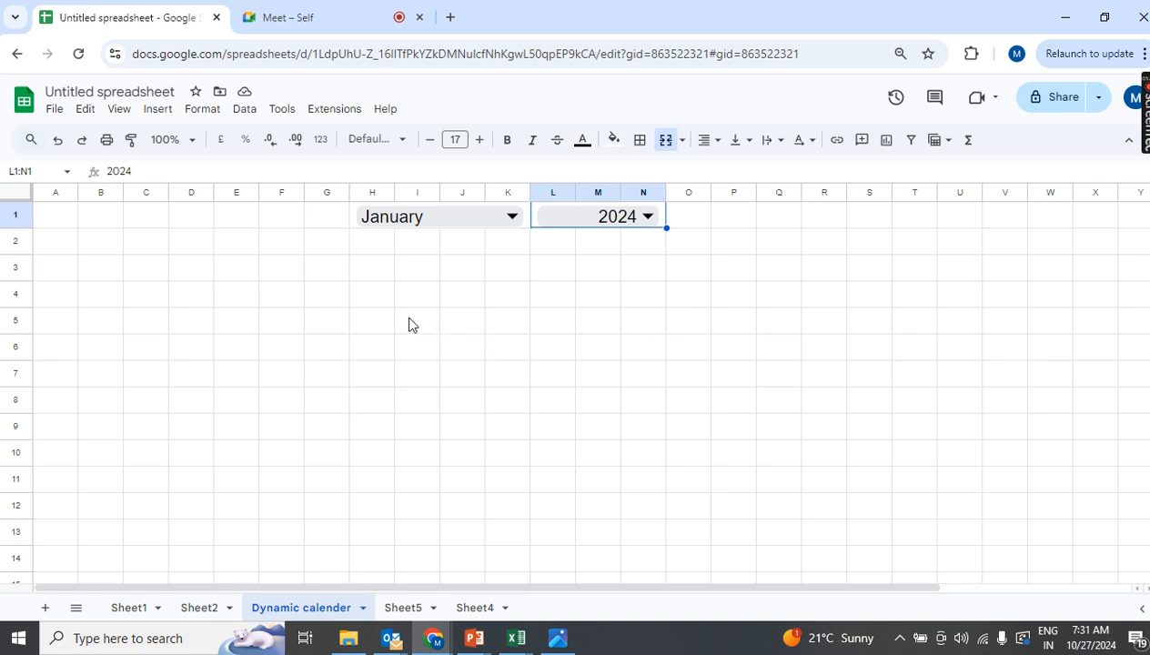
Step: Enter Sun in H2 and extend the weekday names across the row to Sat in N2
{"action": "left_click", "coordinate": [377, 247]}
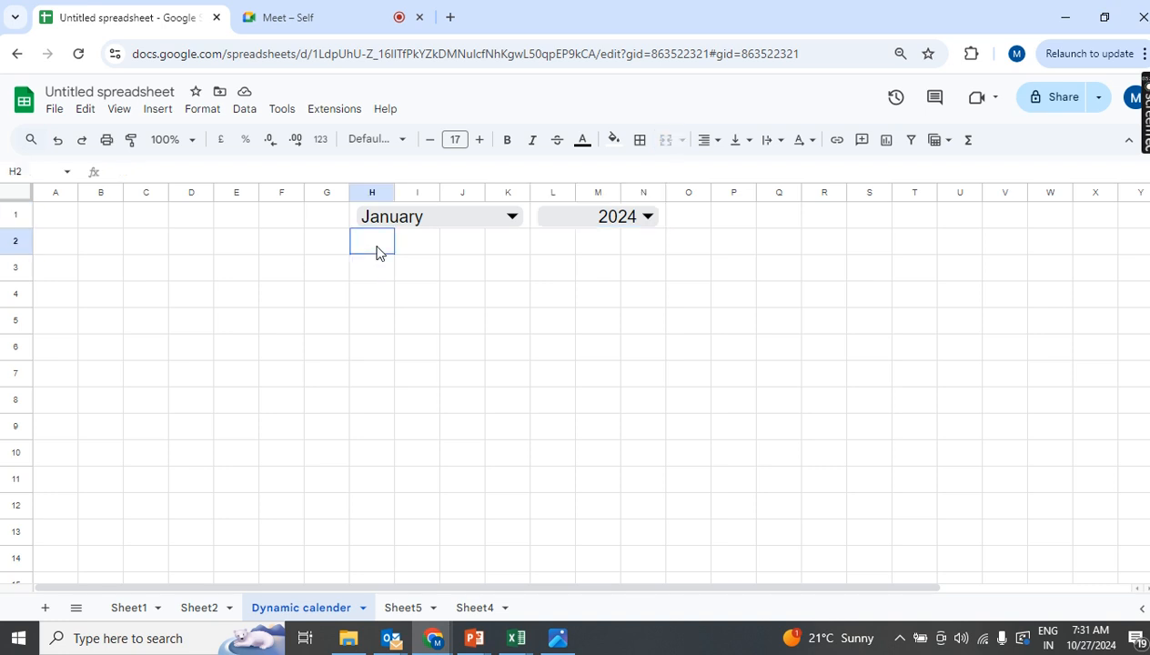
{"action": "type", "text": "Sun"}
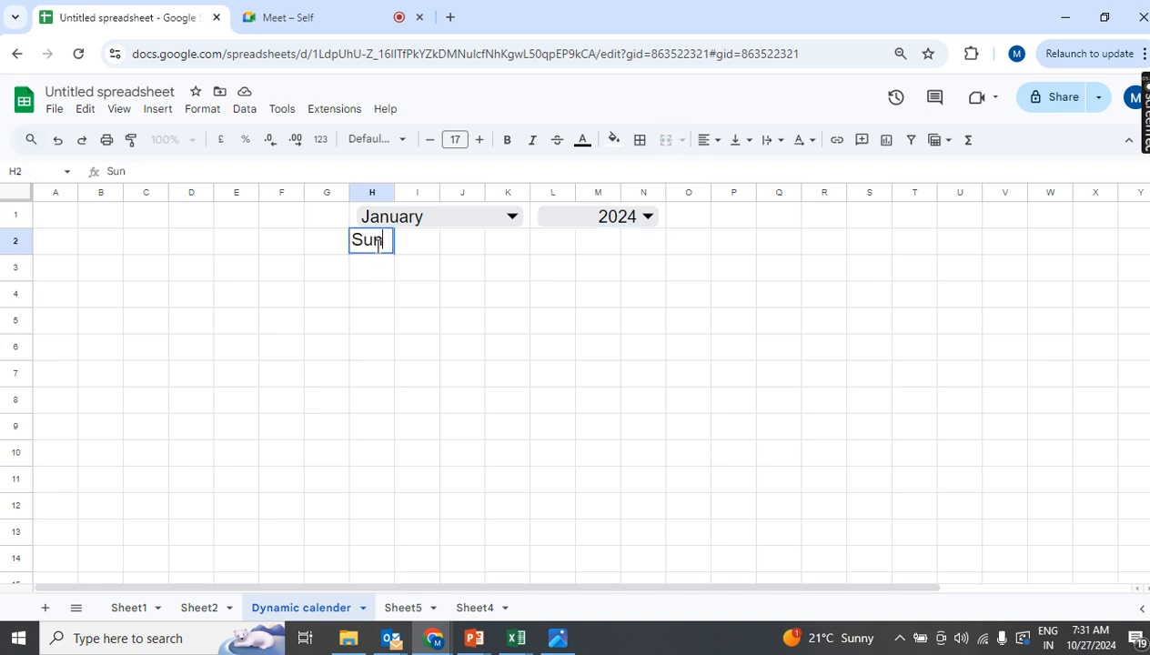
{"action": "left_click", "coordinate": [434, 263]}
{"action": "left_click", "coordinate": [383, 246]}
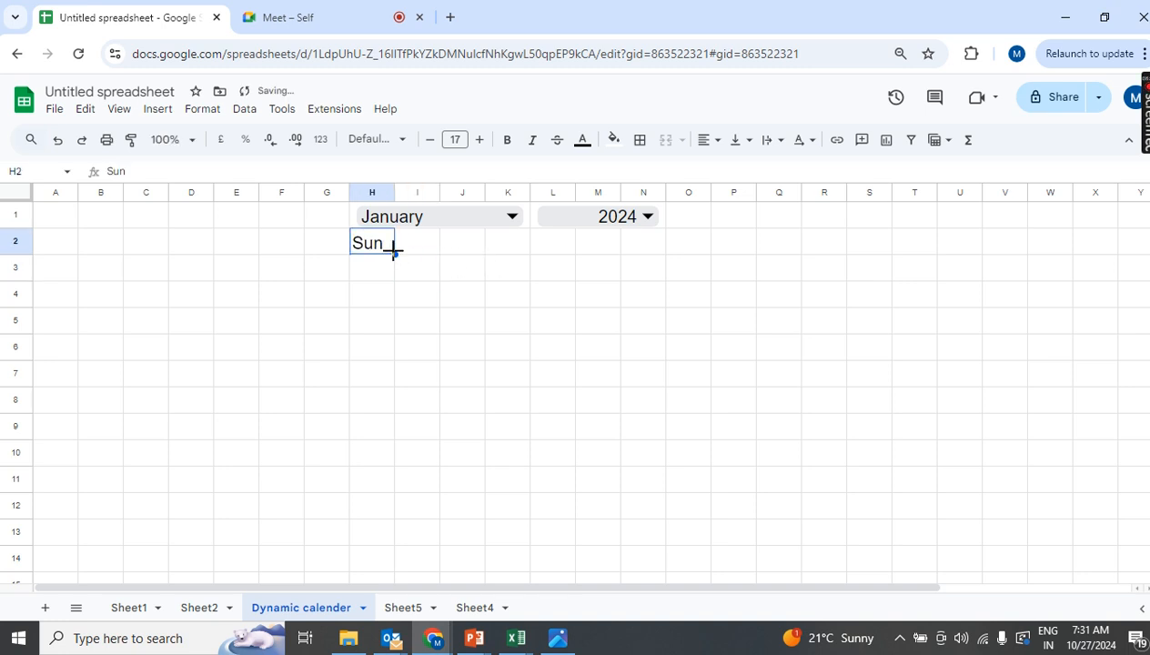
{"action": "left_click_drag", "start_coordinate": [394, 253], "coordinate": [634, 279]}
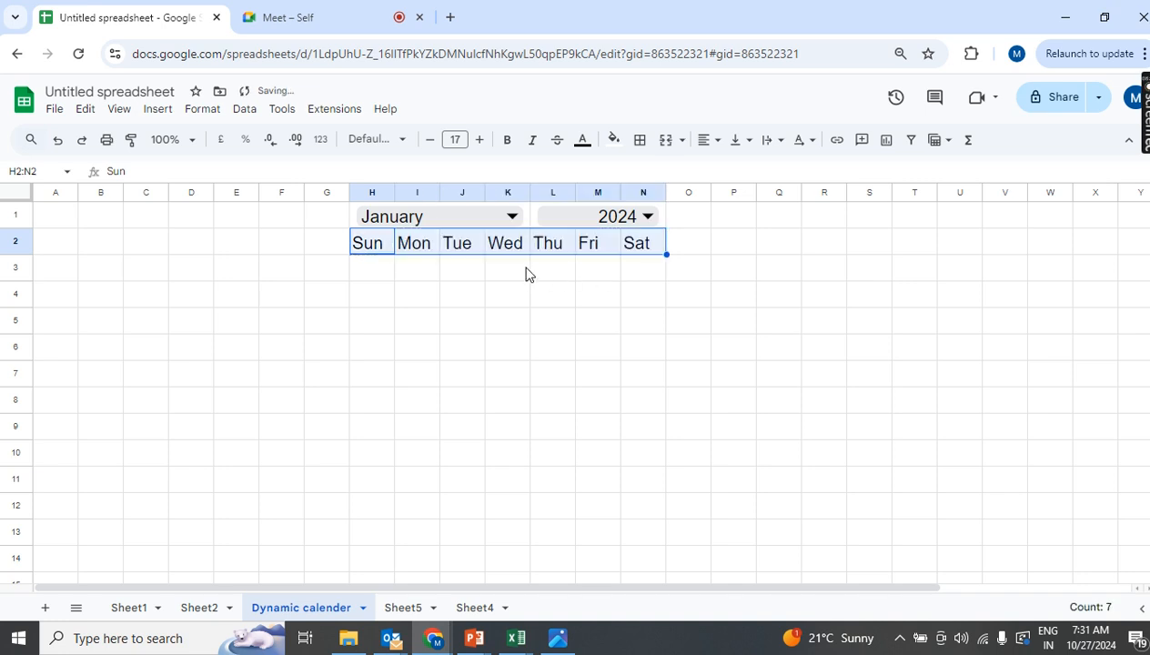
Step: Centre the weekday headers in H2:N2 and give them a light yellow fill
{"action": "left_click", "coordinate": [725, 149]}
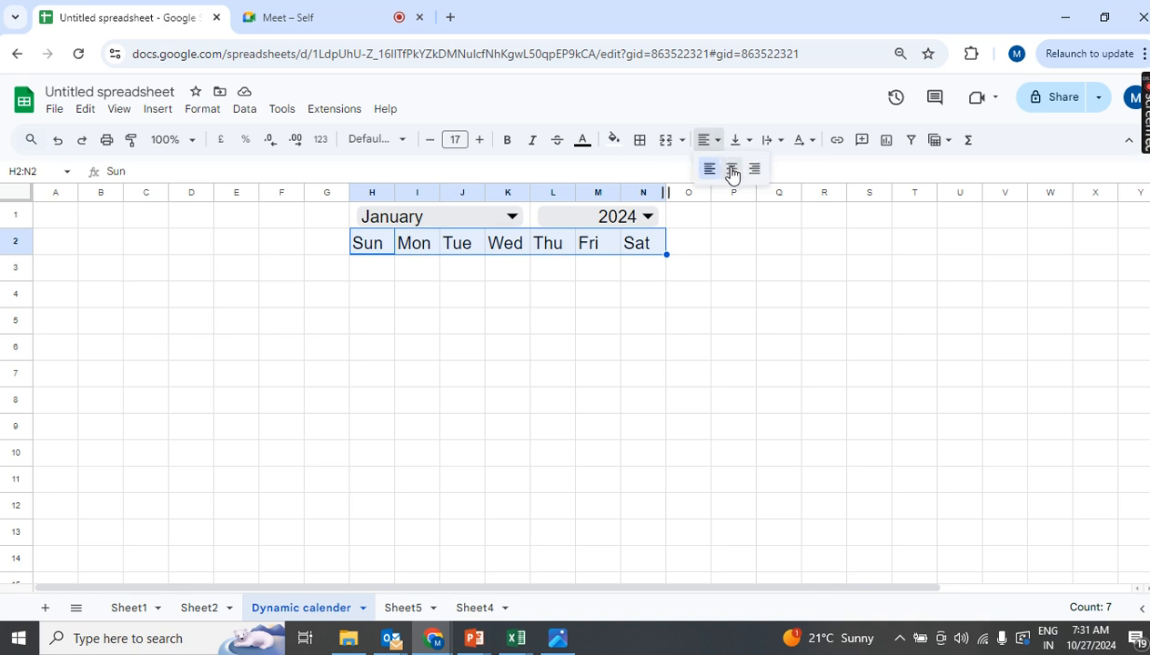
{"action": "left_click", "coordinate": [732, 168]}
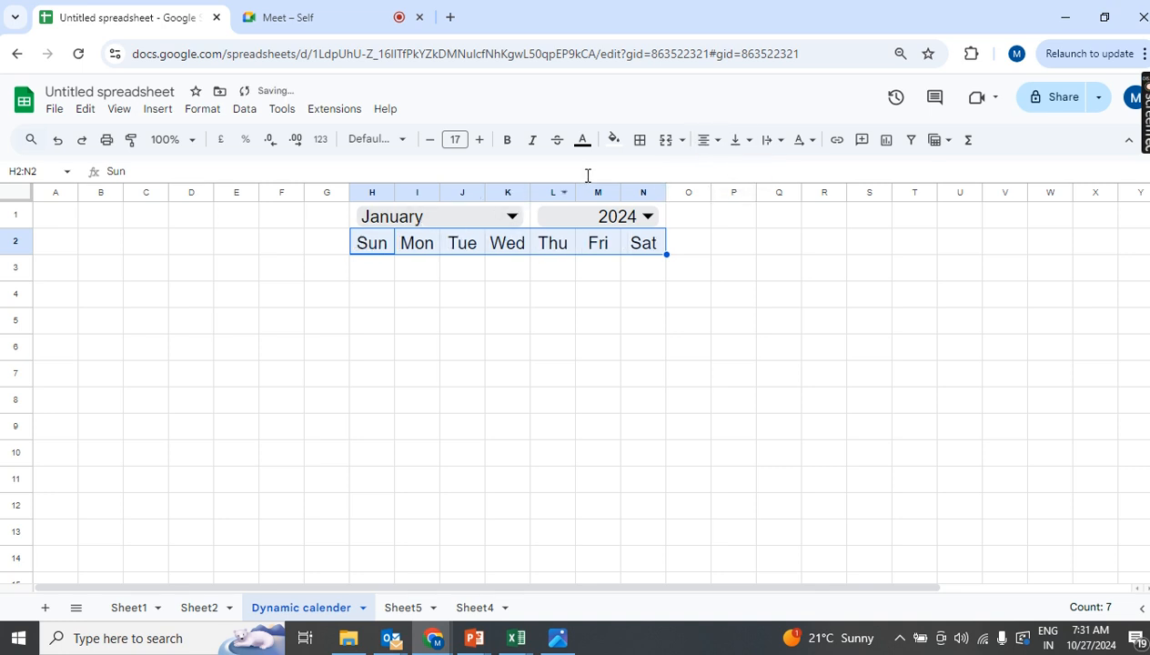
{"action": "left_click", "coordinate": [624, 157]}
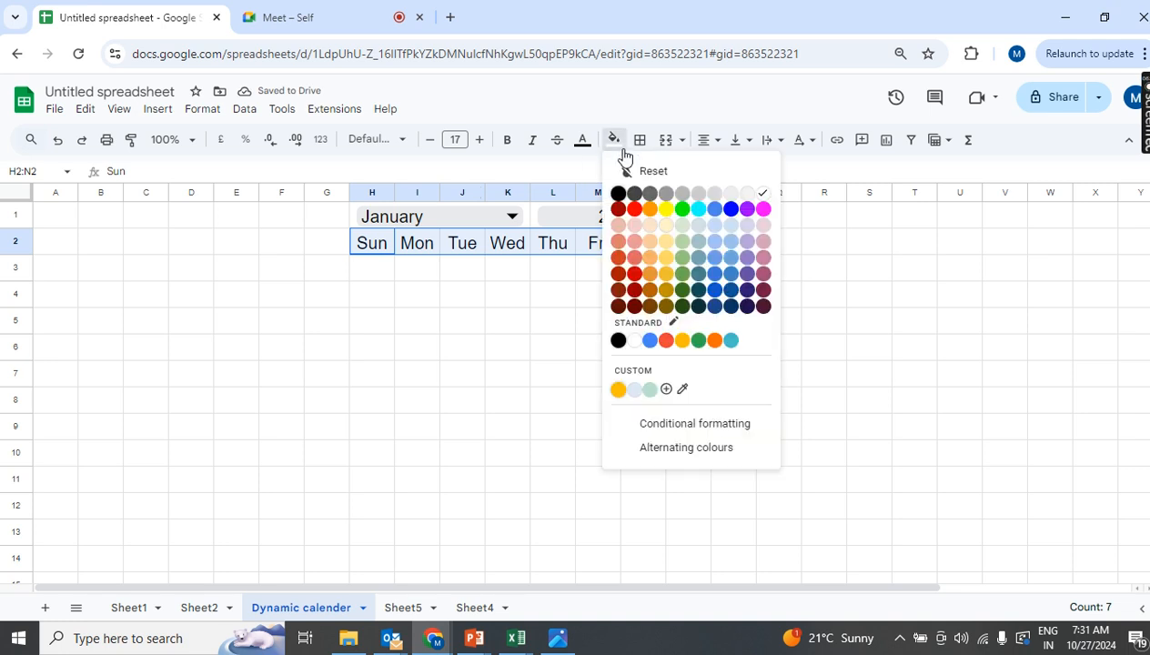
{"action": "left_click", "coordinate": [668, 235]}
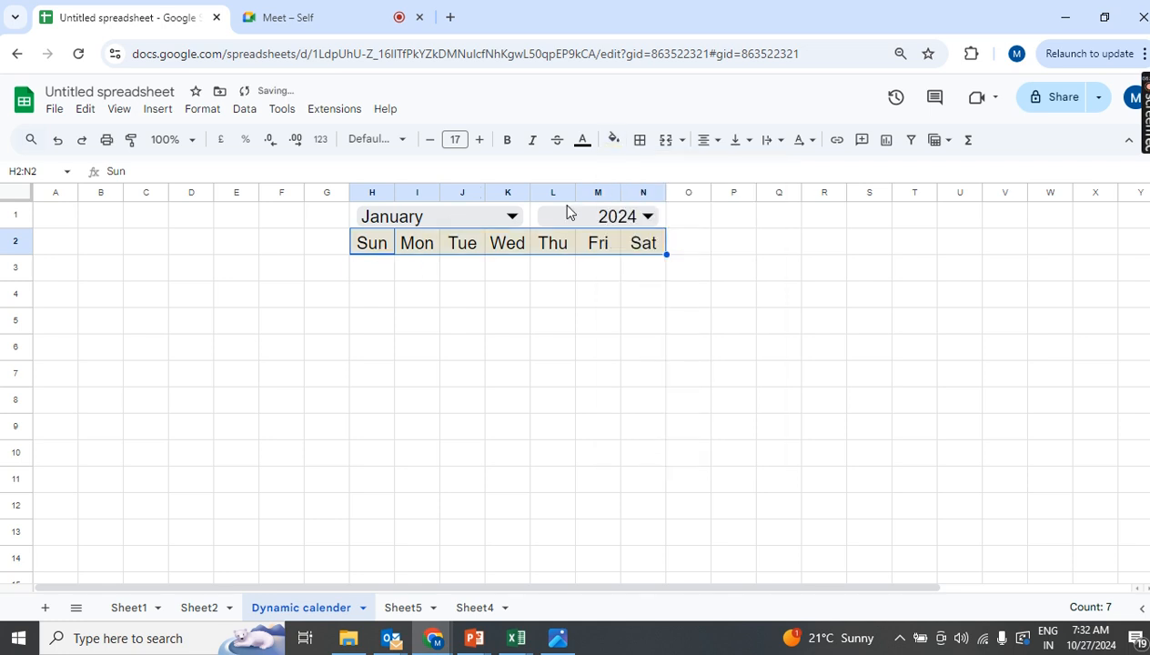
{"action": "left_click", "coordinate": [447, 253]}
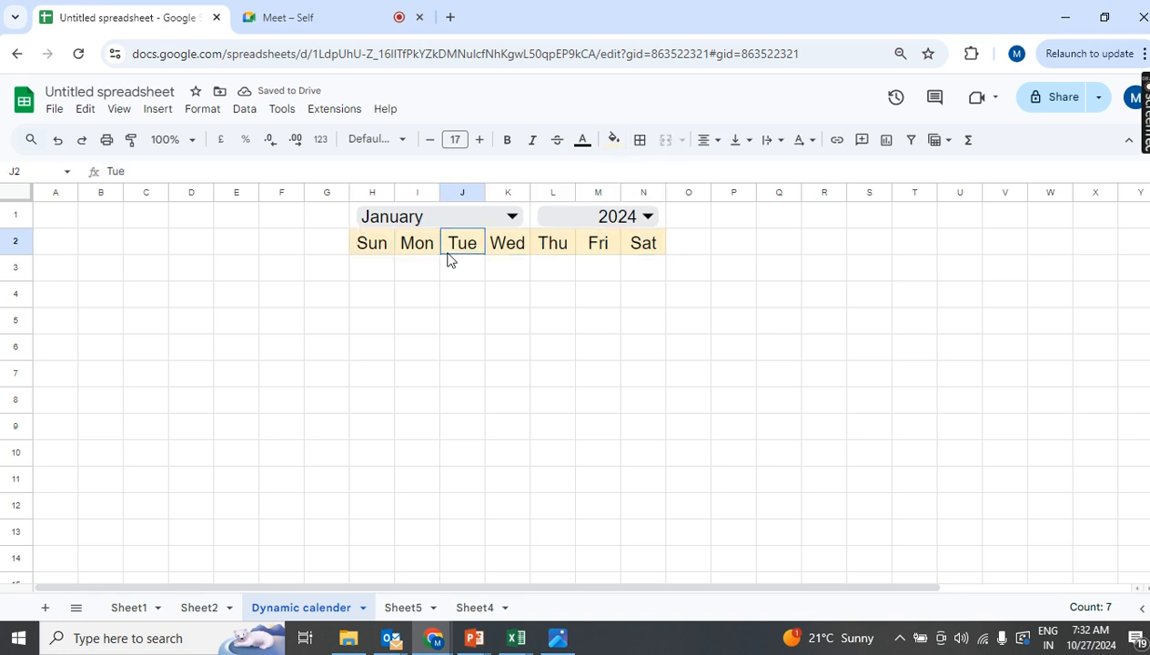
Step: Change the fill colour of the Sun header in H2 to bright green
{"action": "left_click", "coordinate": [389, 251]}
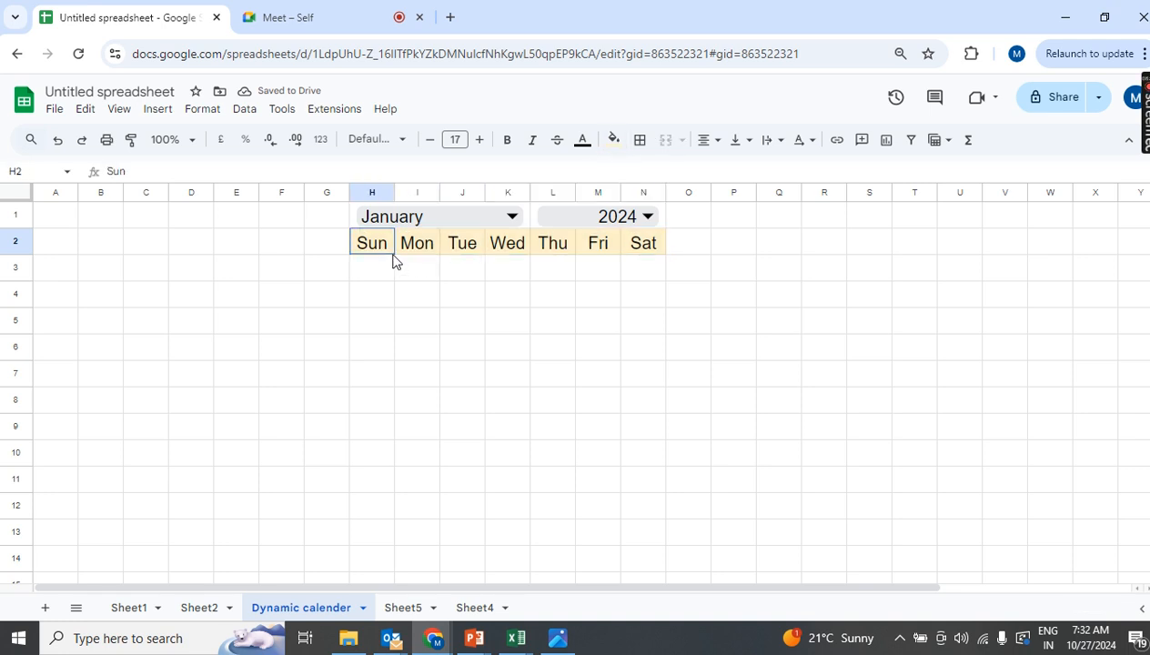
{"action": "left_click", "coordinate": [624, 153]}
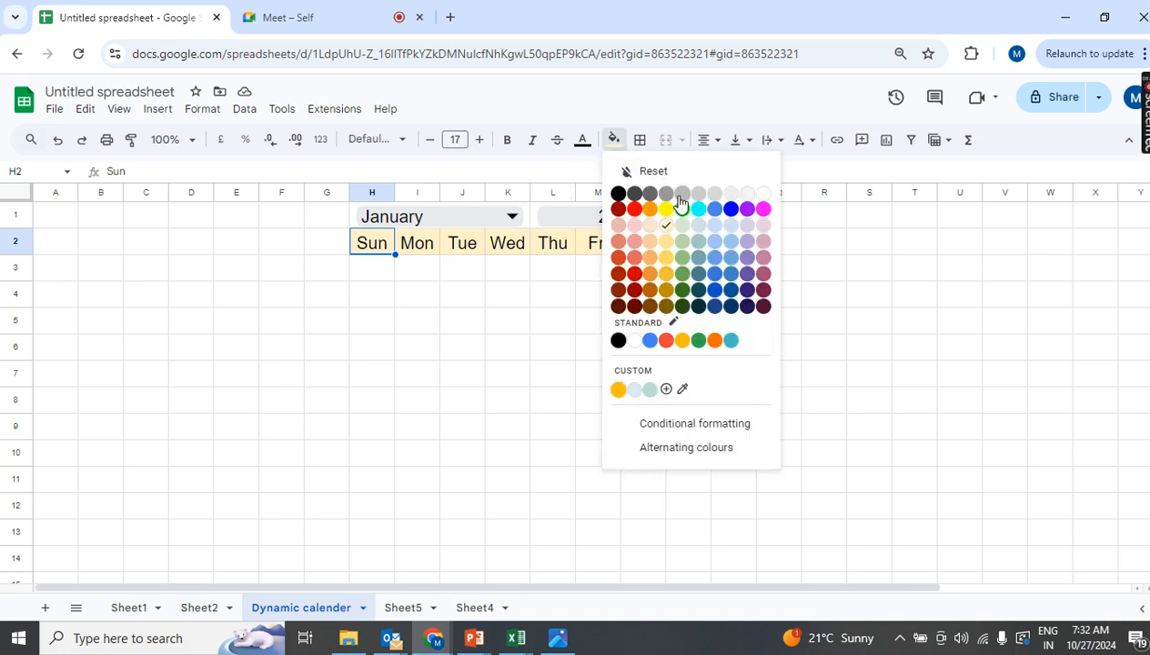
{"action": "left_click", "coordinate": [683, 215]}
{"action": "left_click", "coordinate": [560, 289]}
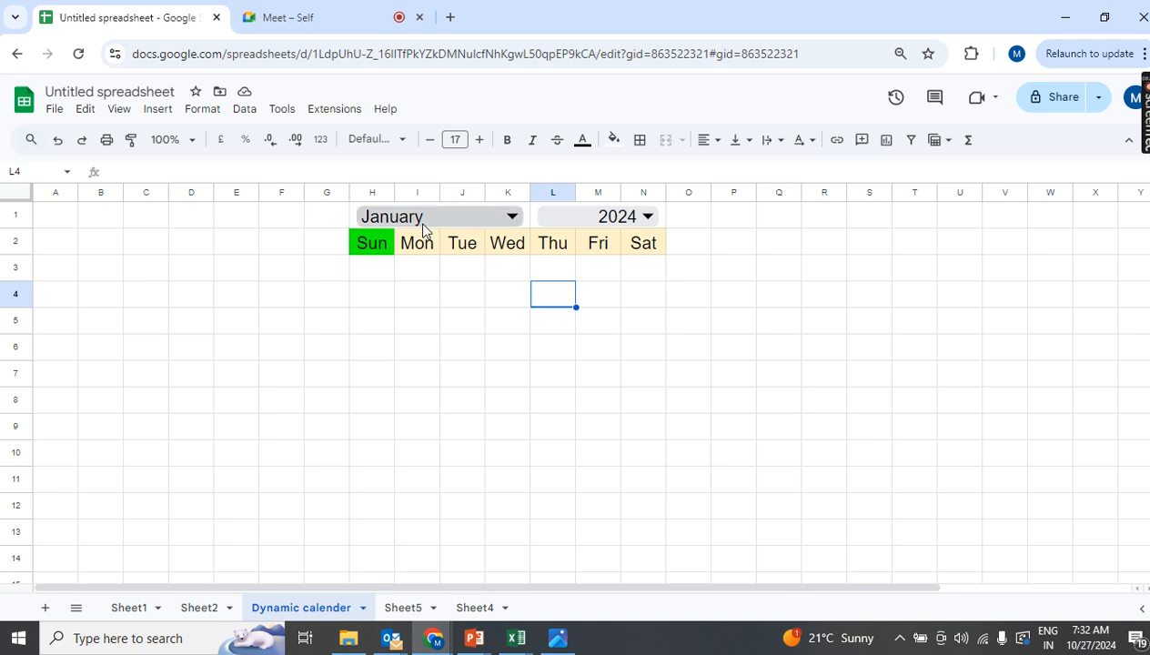
Step: Give the month and year drop-down cells in H1:N1 a very light grey fill
{"action": "left_click", "coordinate": [341, 223]}
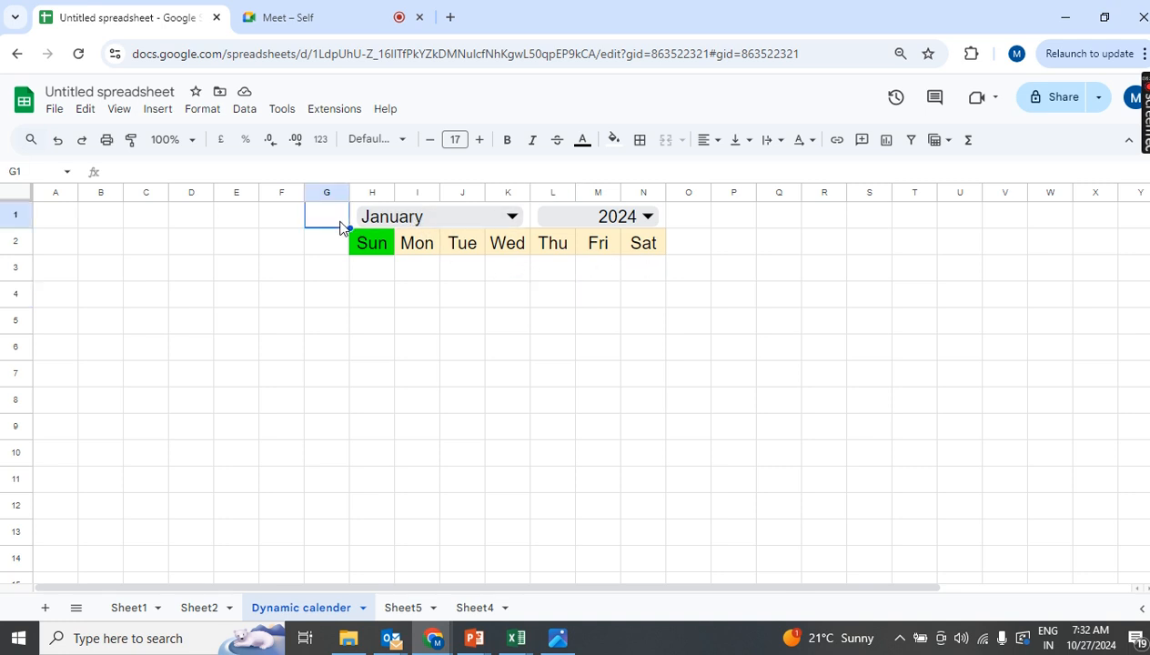
{"action": "key", "text": "Right"}
{"action": "key", "text": "shift+Right"}
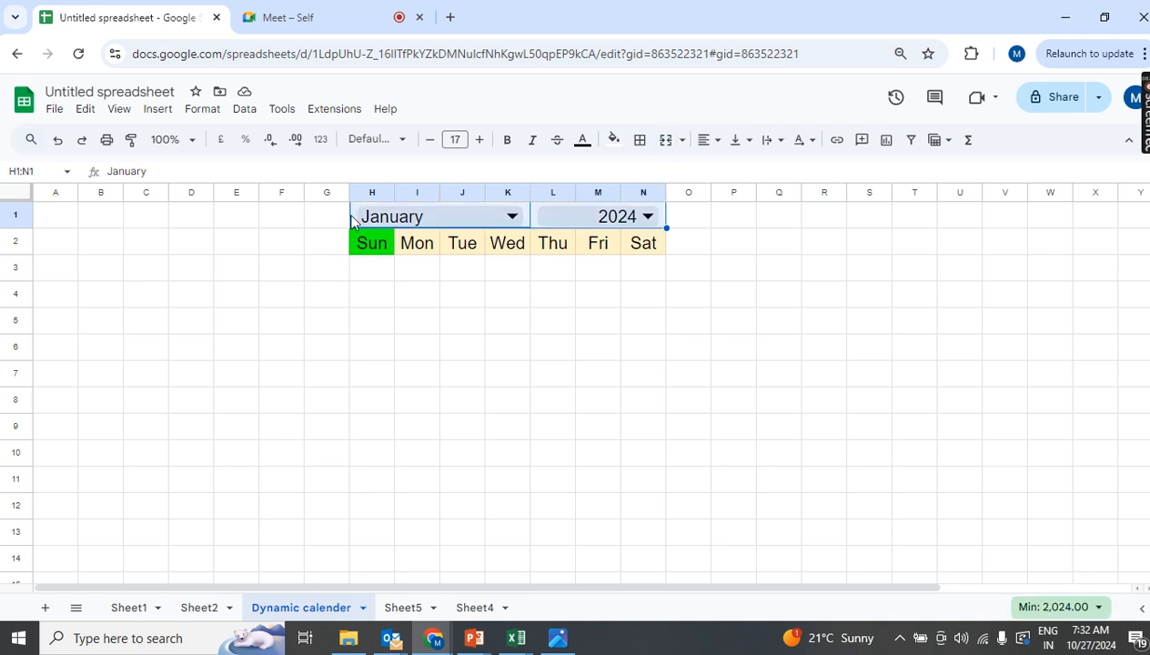
{"action": "left_click", "coordinate": [615, 141]}
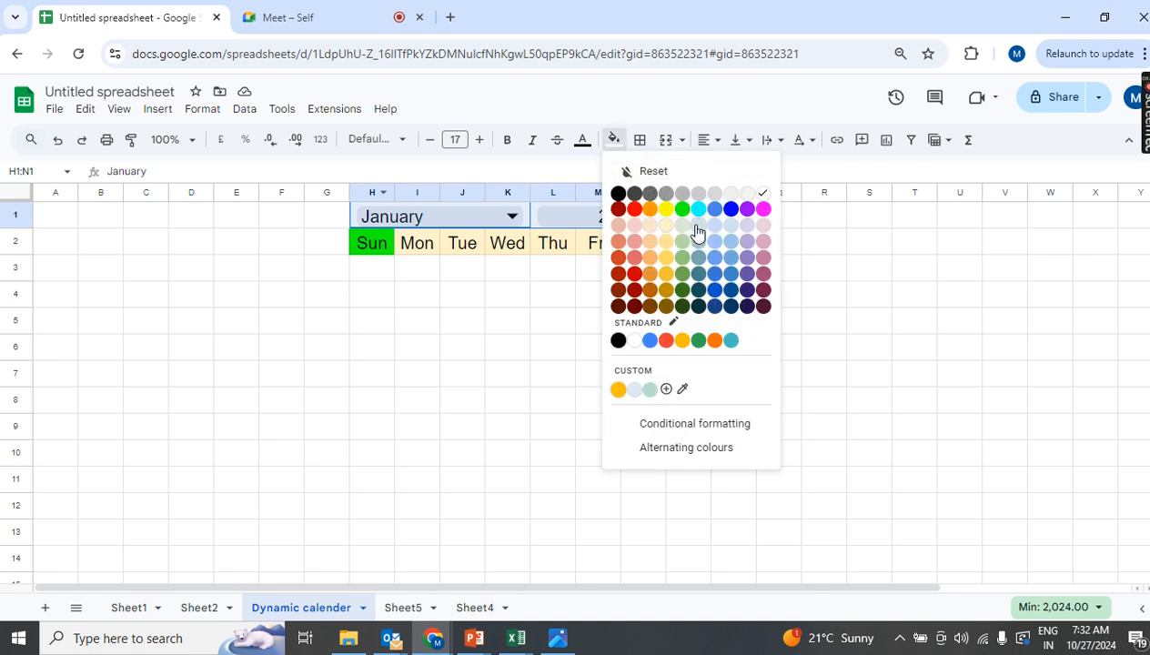
{"action": "left_click", "coordinate": [743, 196]}
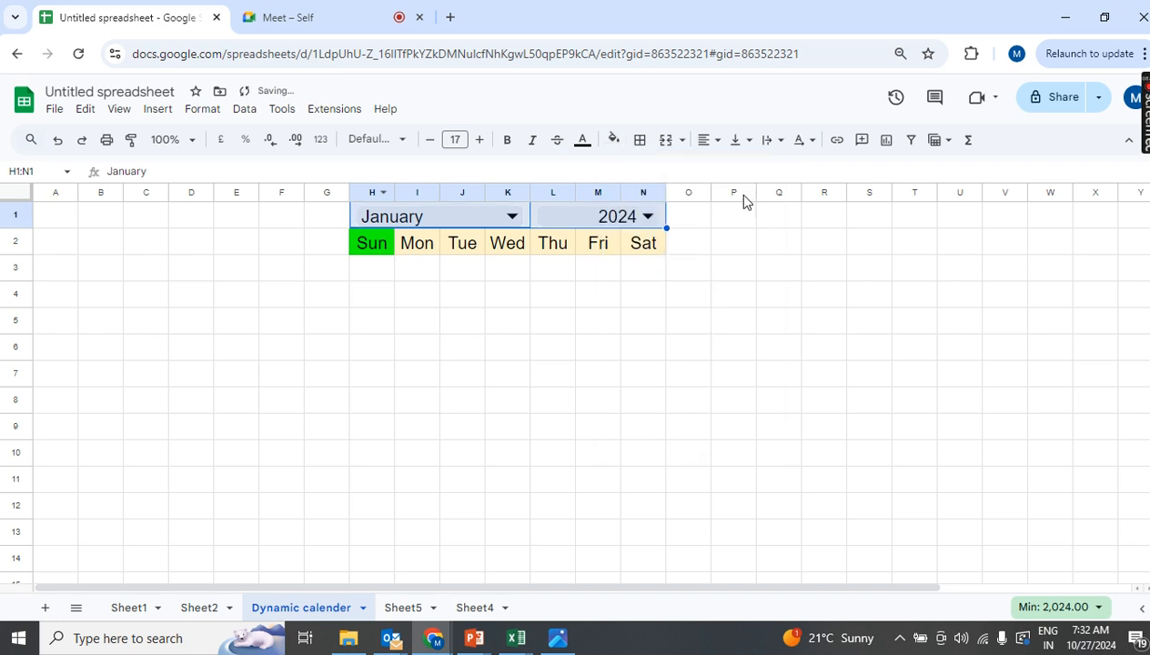
{"action": "left_click", "coordinate": [701, 275]}
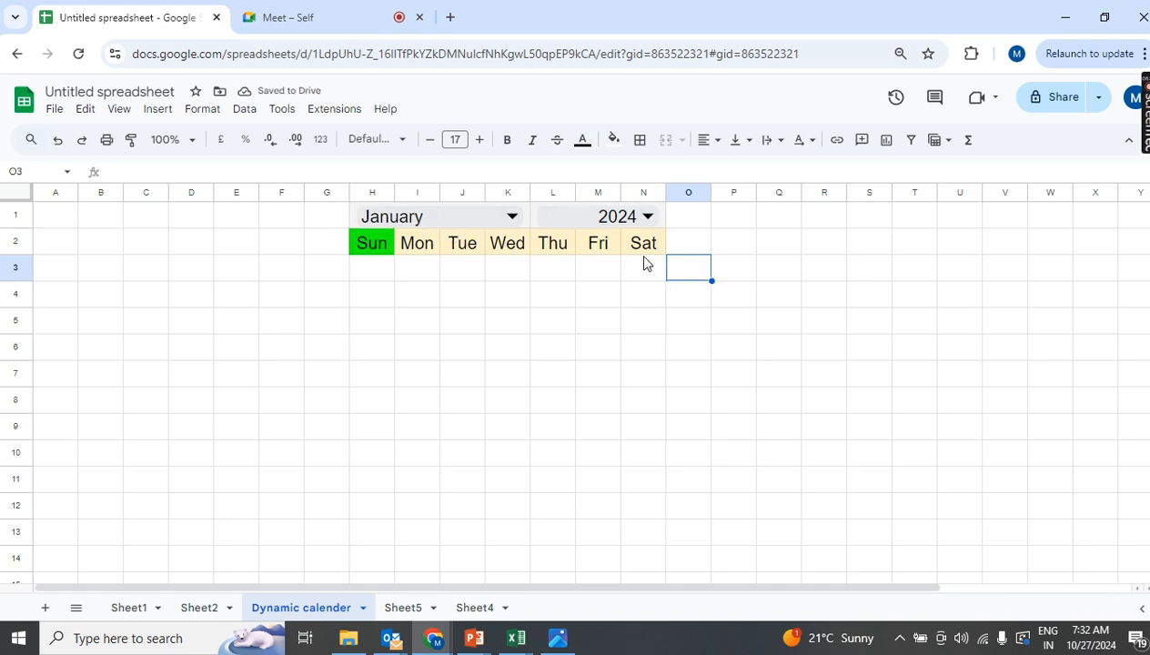
Step: Begin a SEQUENCE formula in H3, below the Sun header, with 6 rows and 7 columns
{"action": "left_click", "coordinate": [384, 281]}
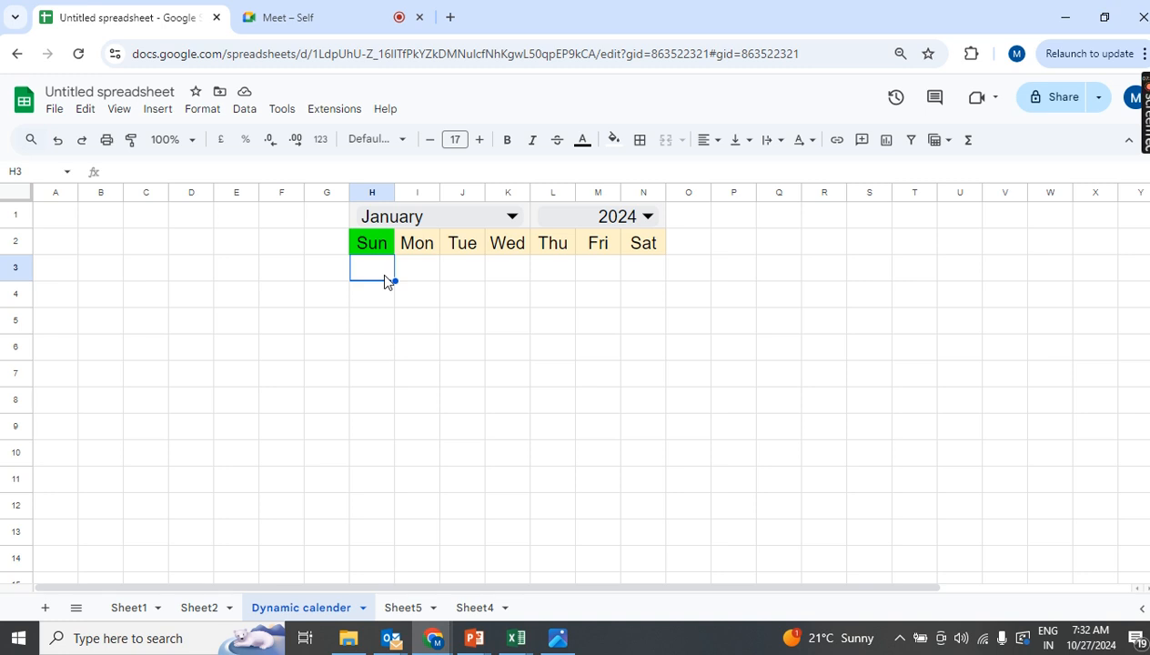
{"action": "left_click_drag", "start_coordinate": [384, 282], "coordinate": [633, 402]}
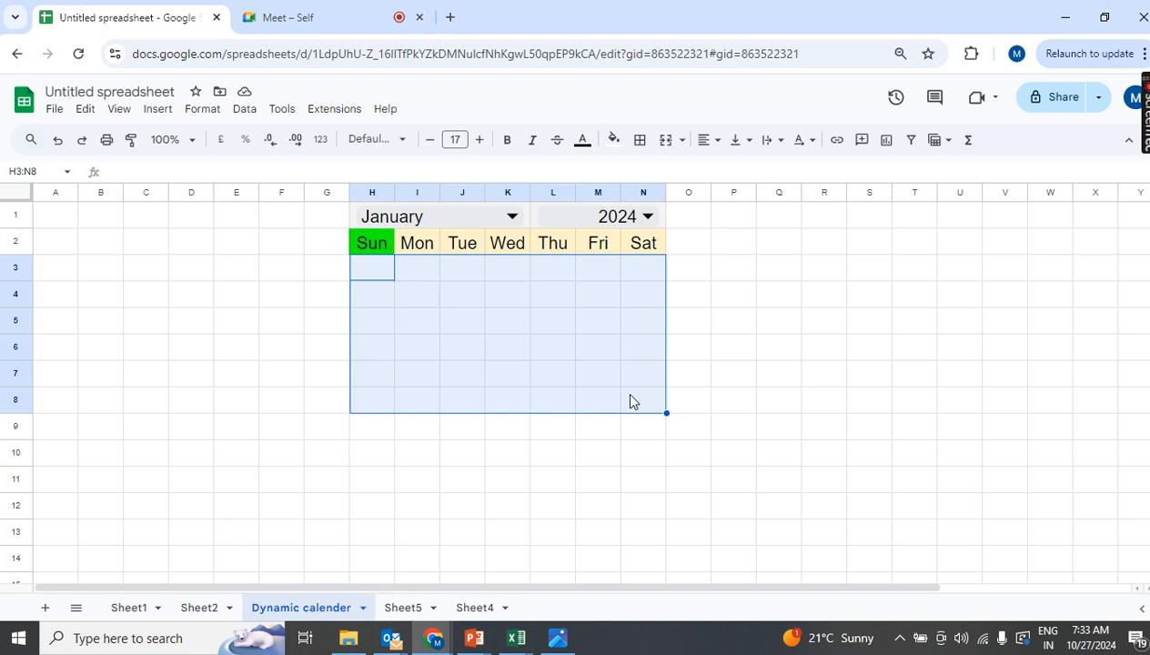
{"action": "left_click", "coordinate": [380, 270]}
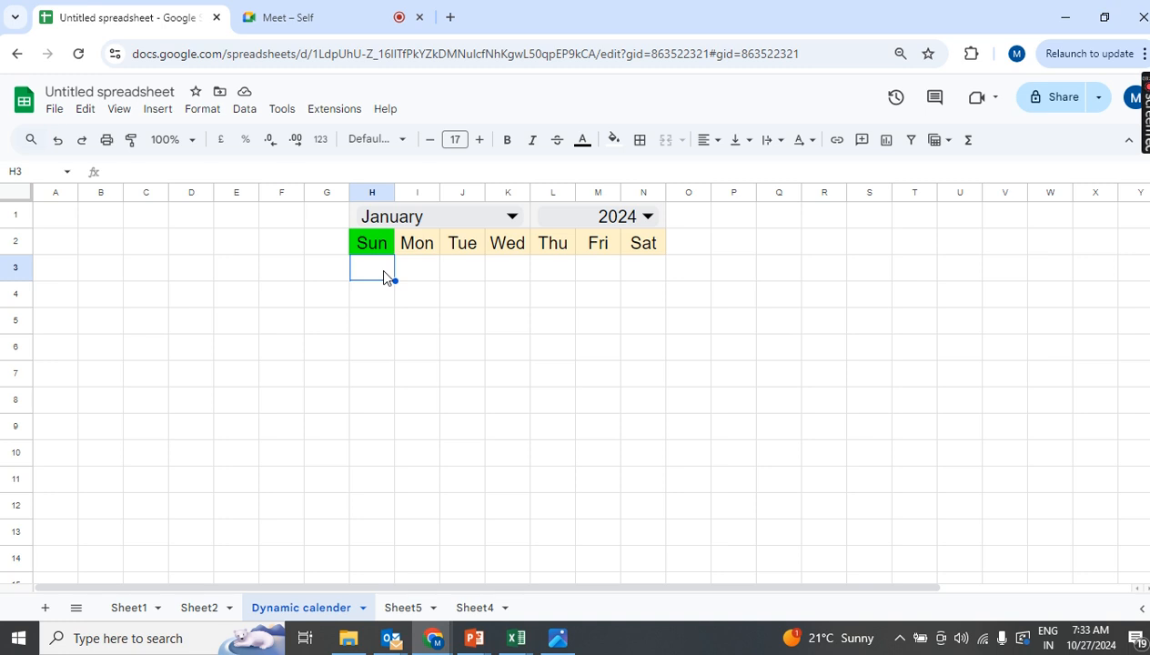
{"action": "type", "text": "="}
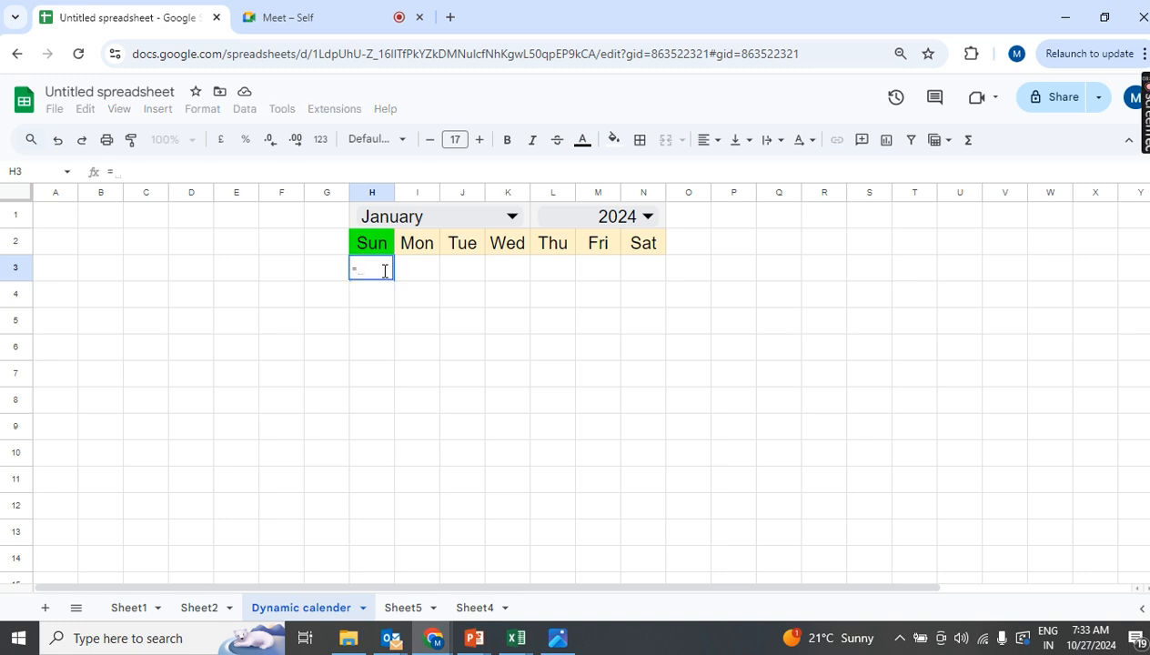
{"action": "type", "text": "S"}
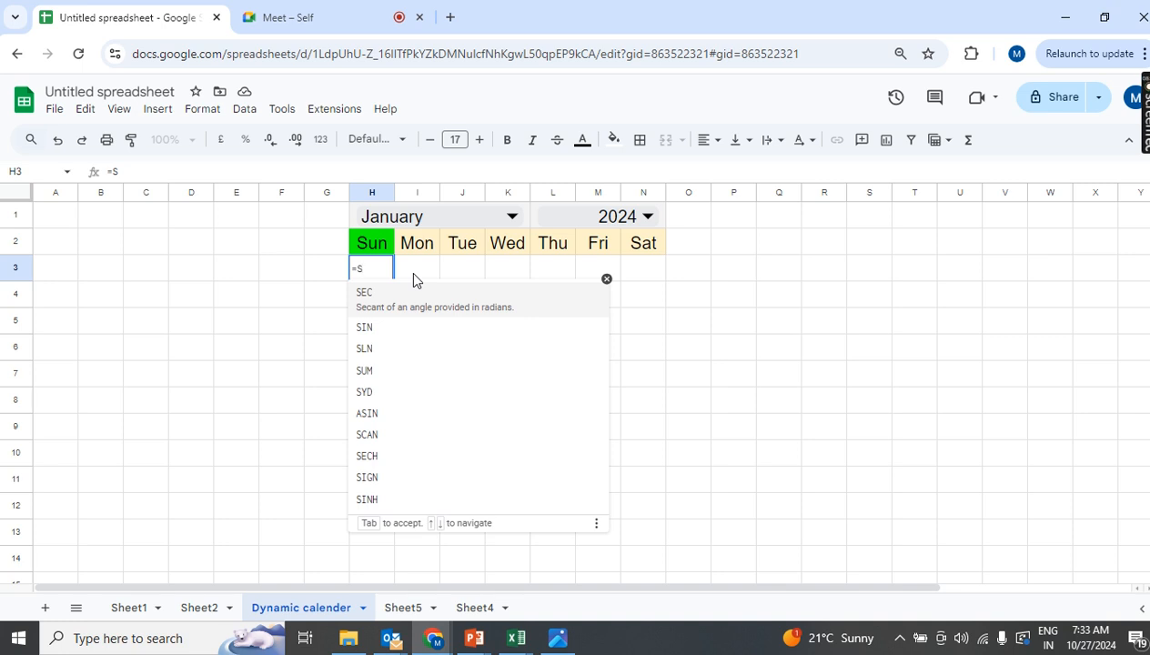
{"action": "key", "text": "ctrl+plus"}
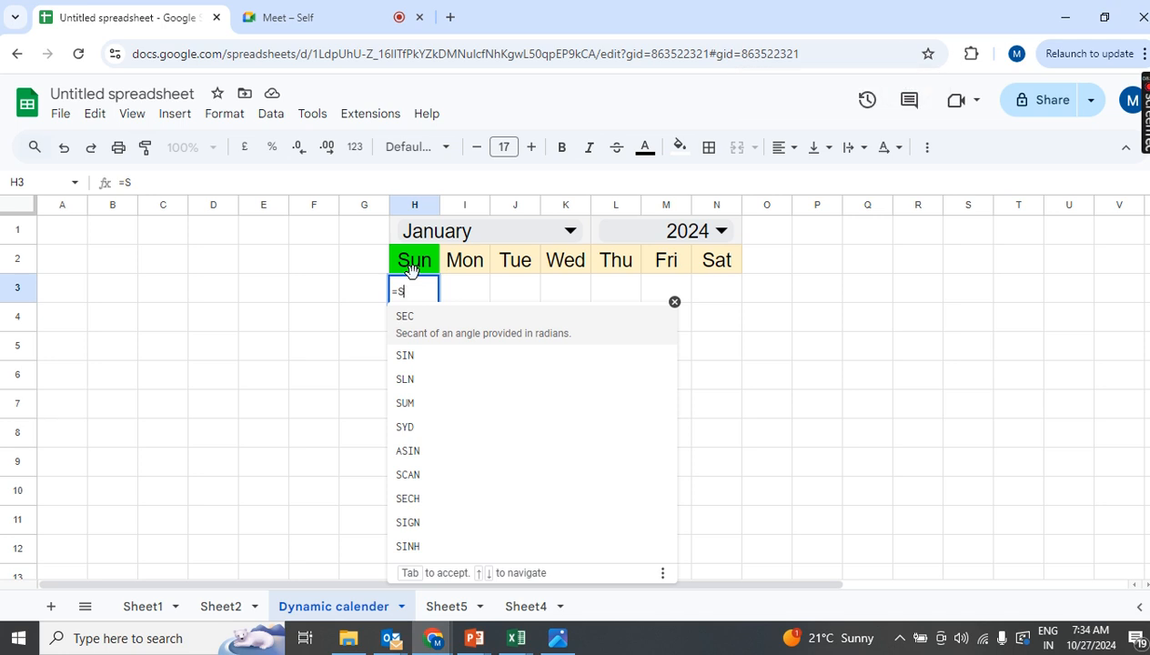
{"action": "key", "text": "ctrl+plus"}
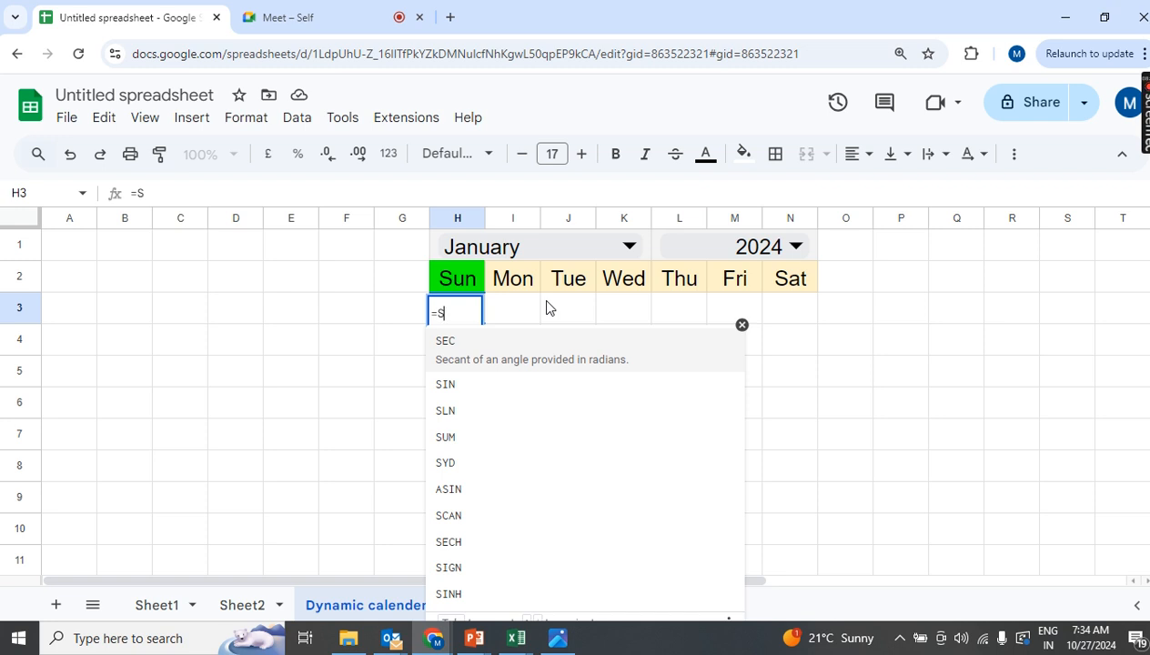
{"action": "key", "text": "ctrl+minus"}
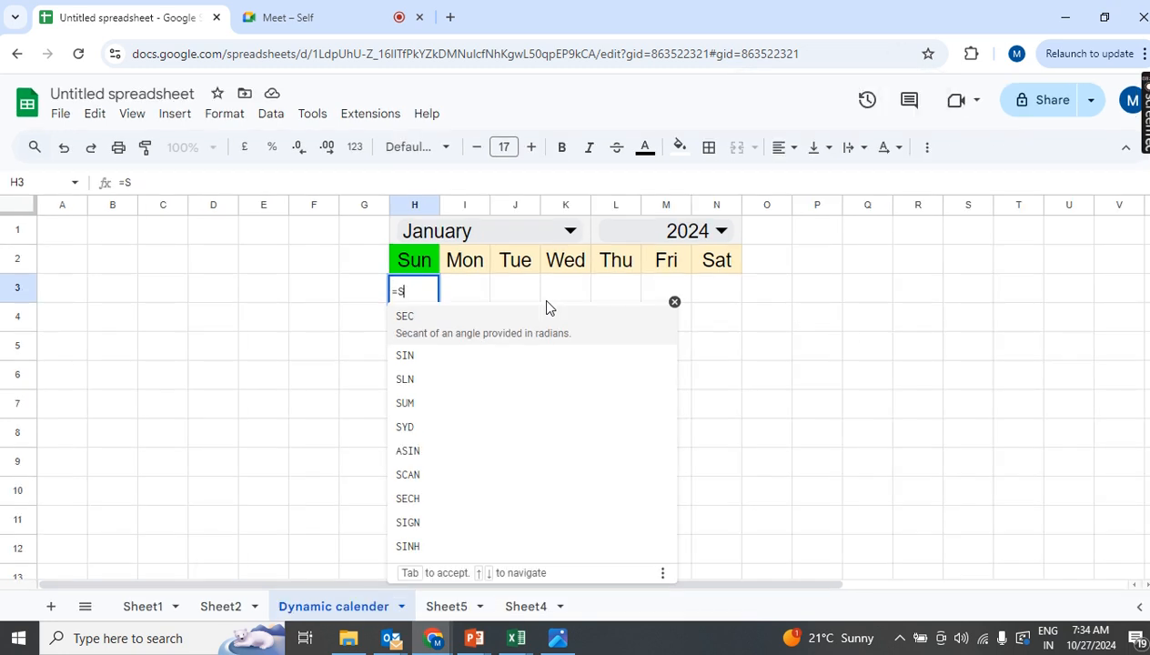
{"action": "type", "text": "Eq"}
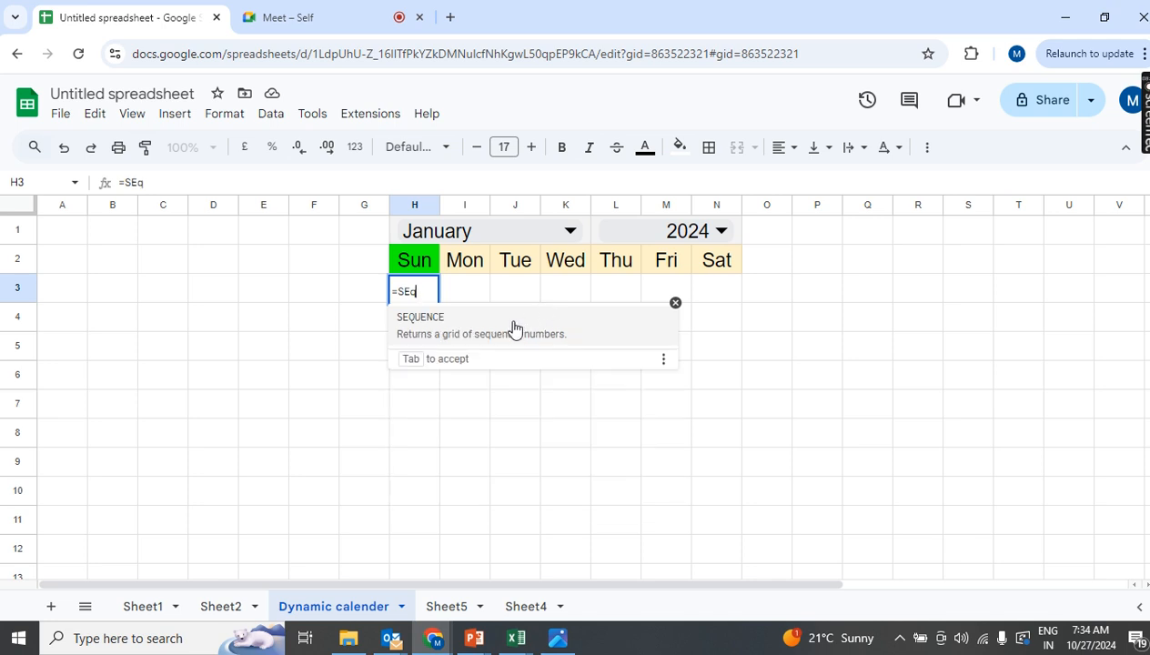
{"action": "left_click", "coordinate": [513, 328]}
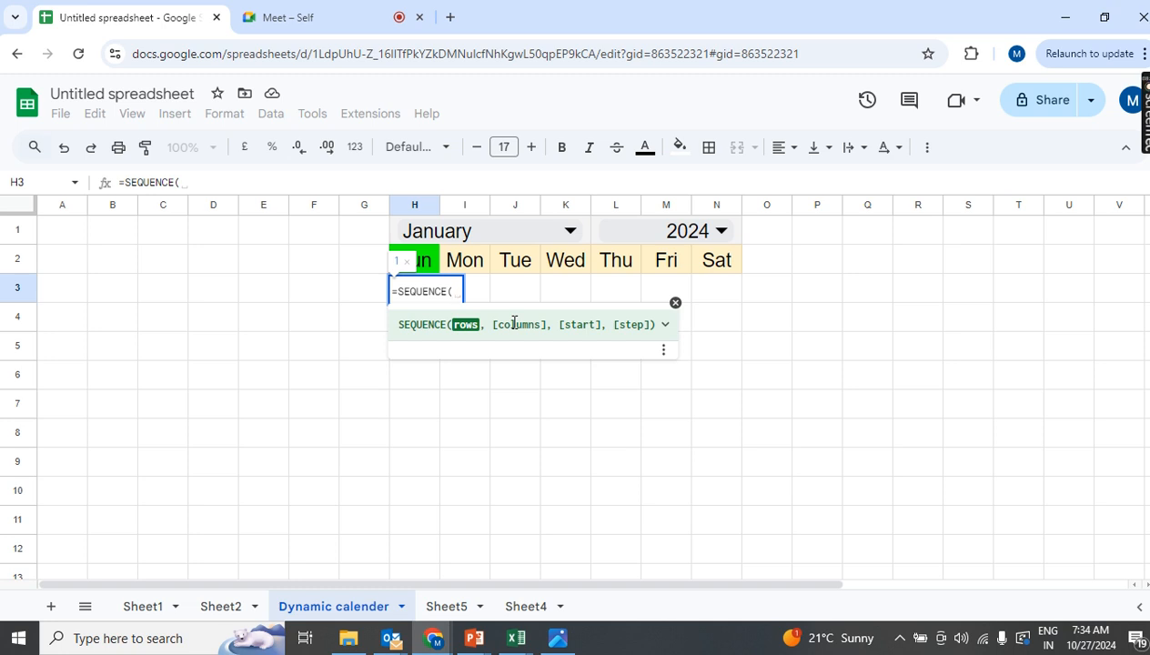
{"action": "type", "text": "6"}
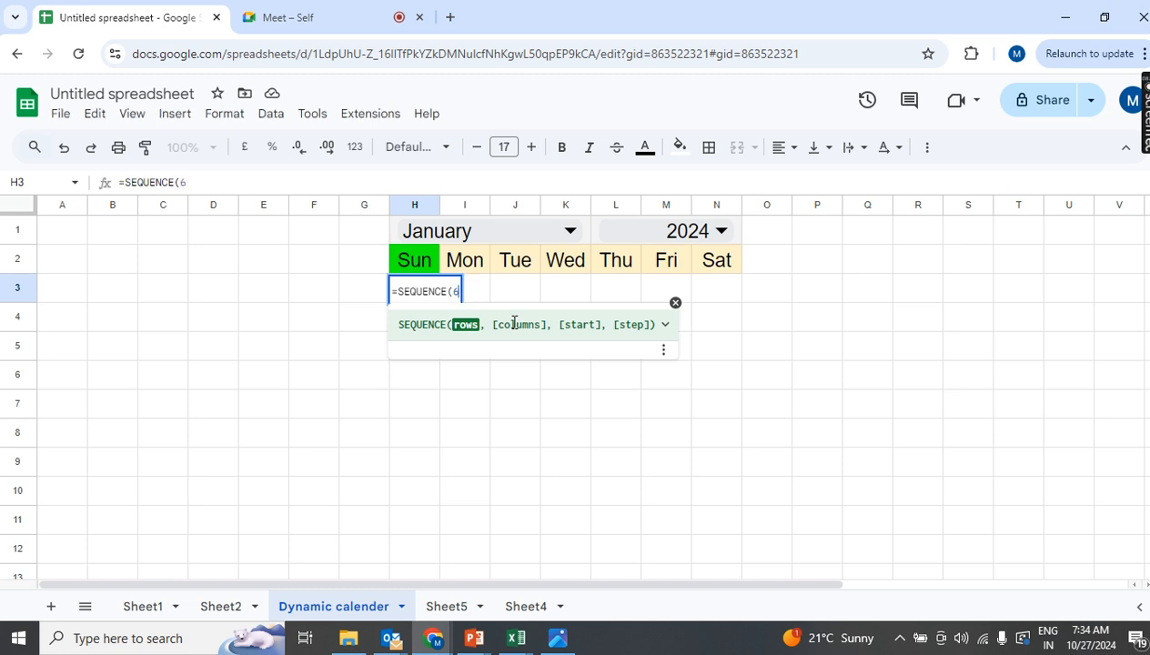
{"action": "type", "text": ",7"}
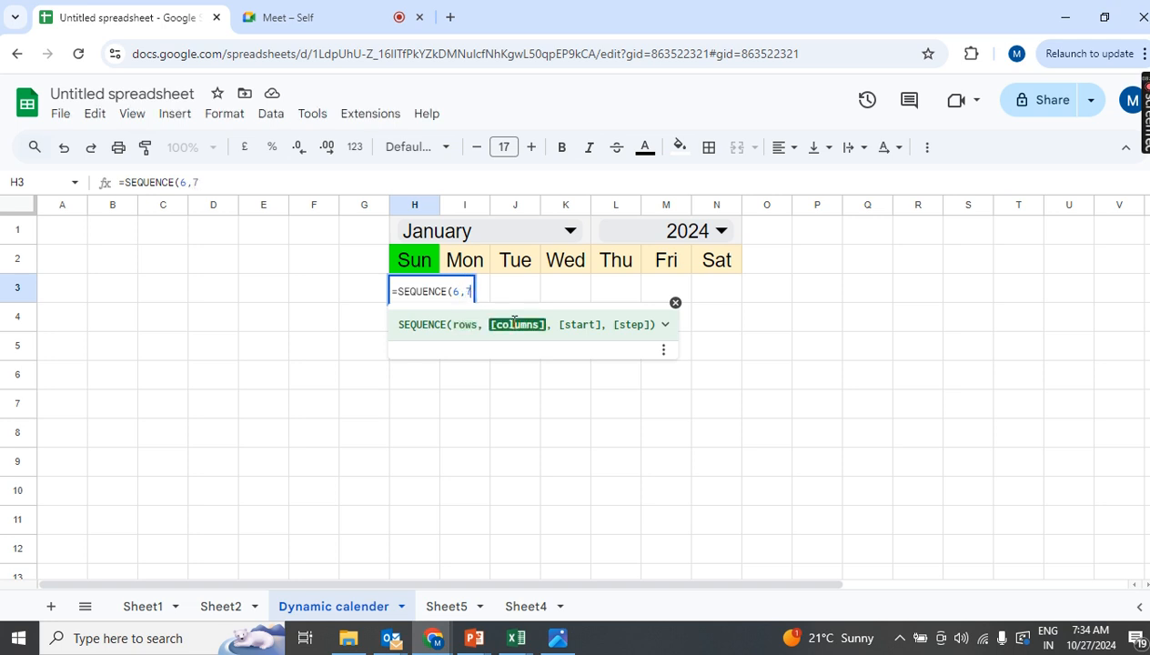
Step: Add DATEVALUE(H1&L1) as the start argument of the SEQUENCE formula, combining the month and year cells
{"action": "type", "text": ","}
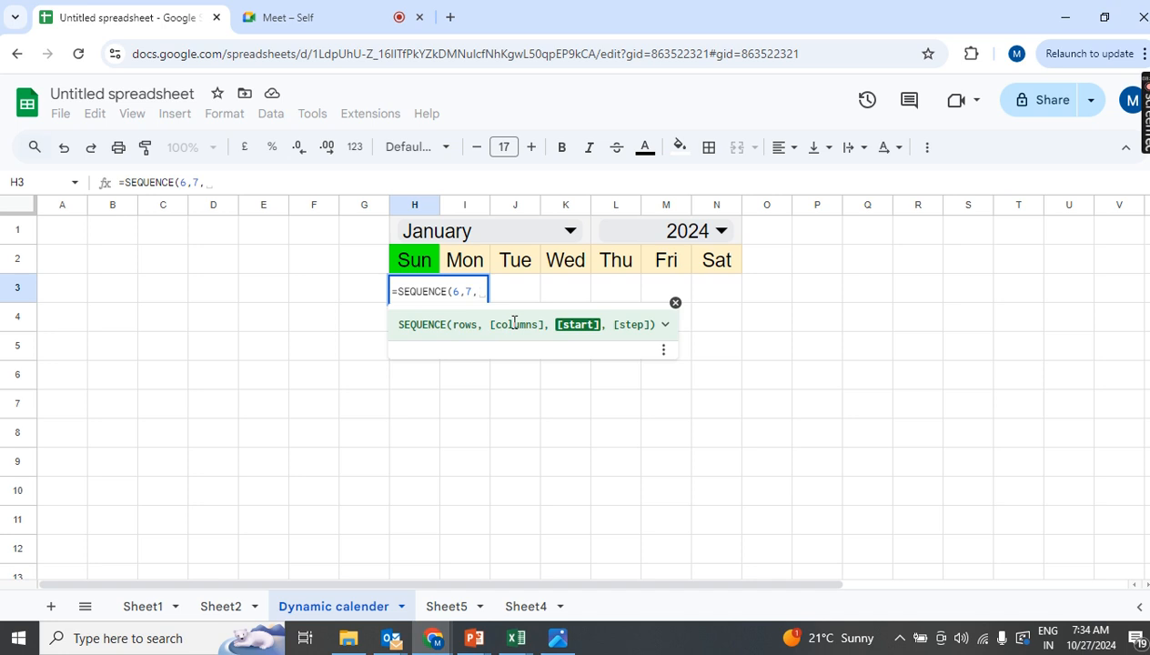
{"action": "type", "text": "Dat"}
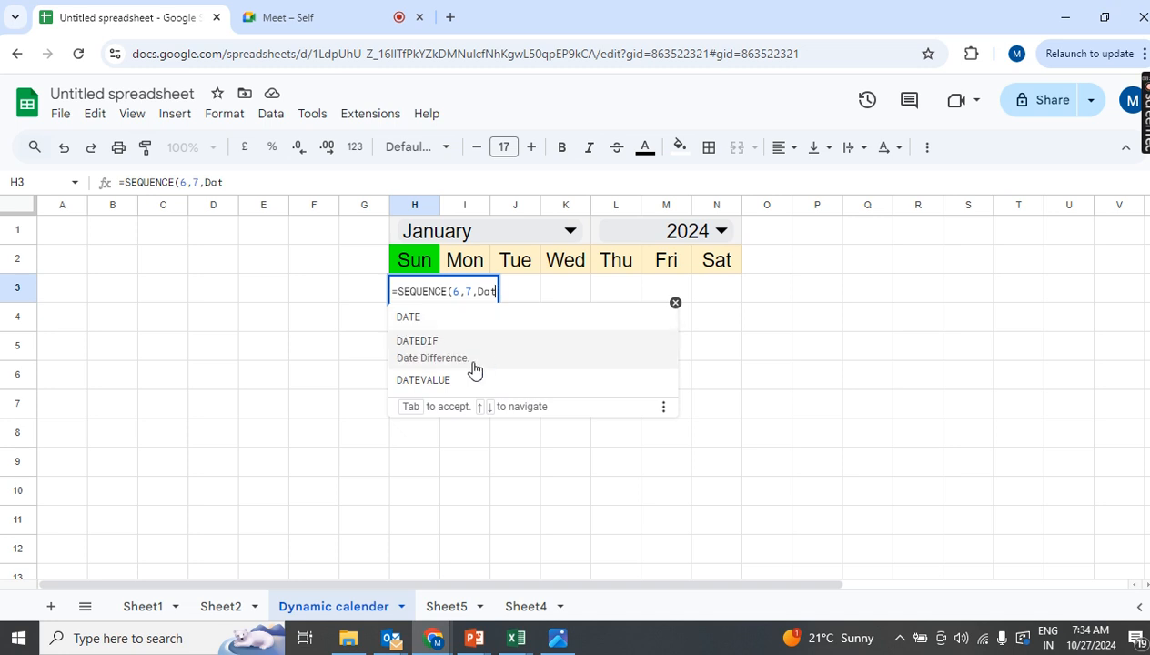
{"action": "left_click", "coordinate": [457, 387]}
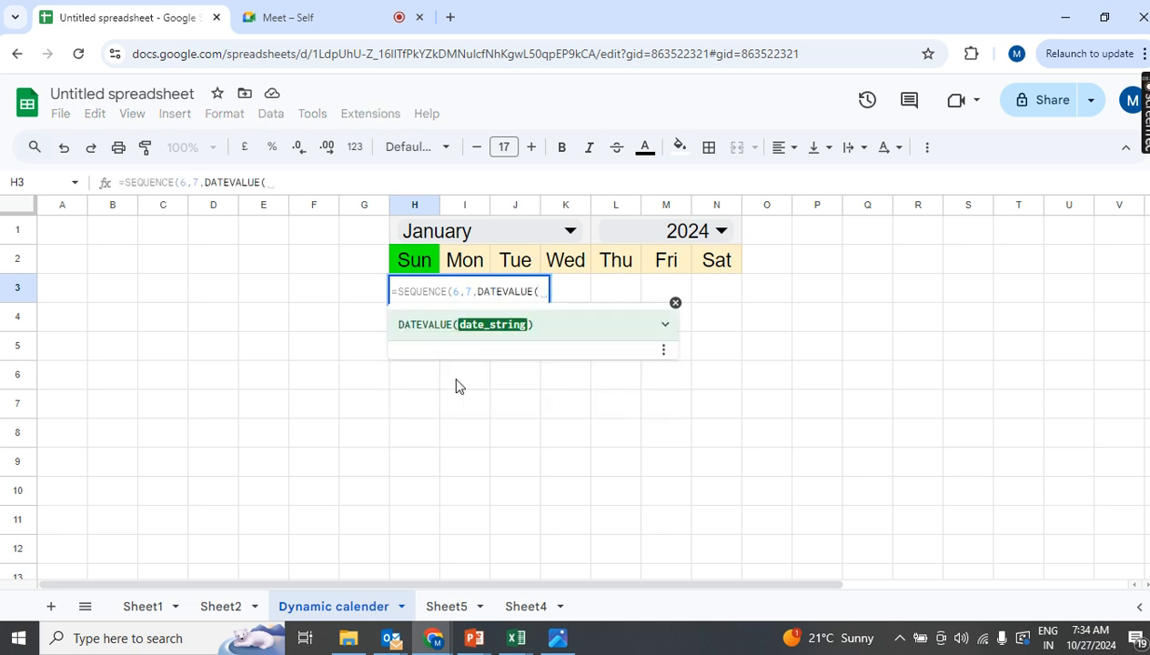
{"action": "left_click", "coordinate": [427, 238]}
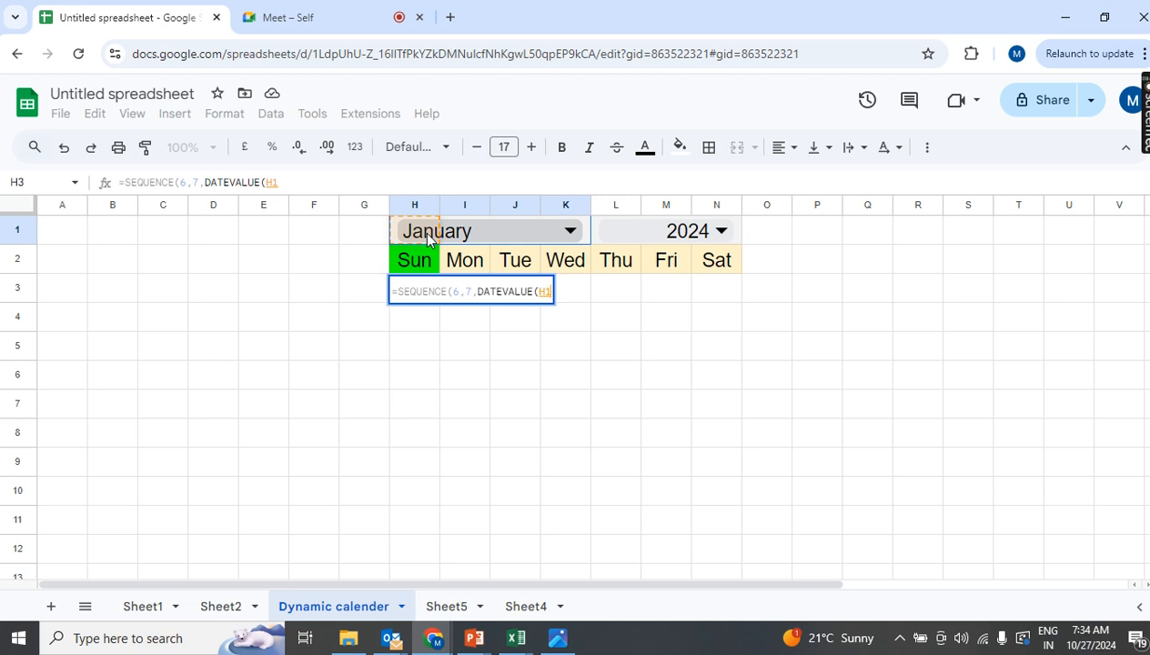
{"action": "type", "text": "&"}
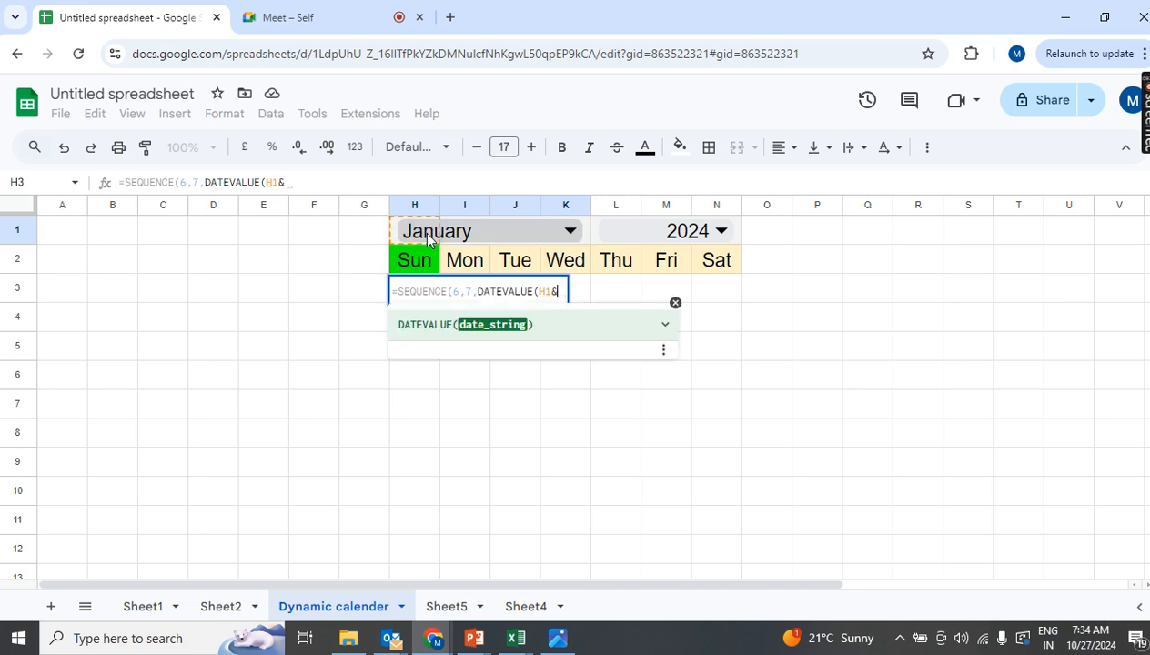
{"action": "left_click", "coordinate": [631, 243]}
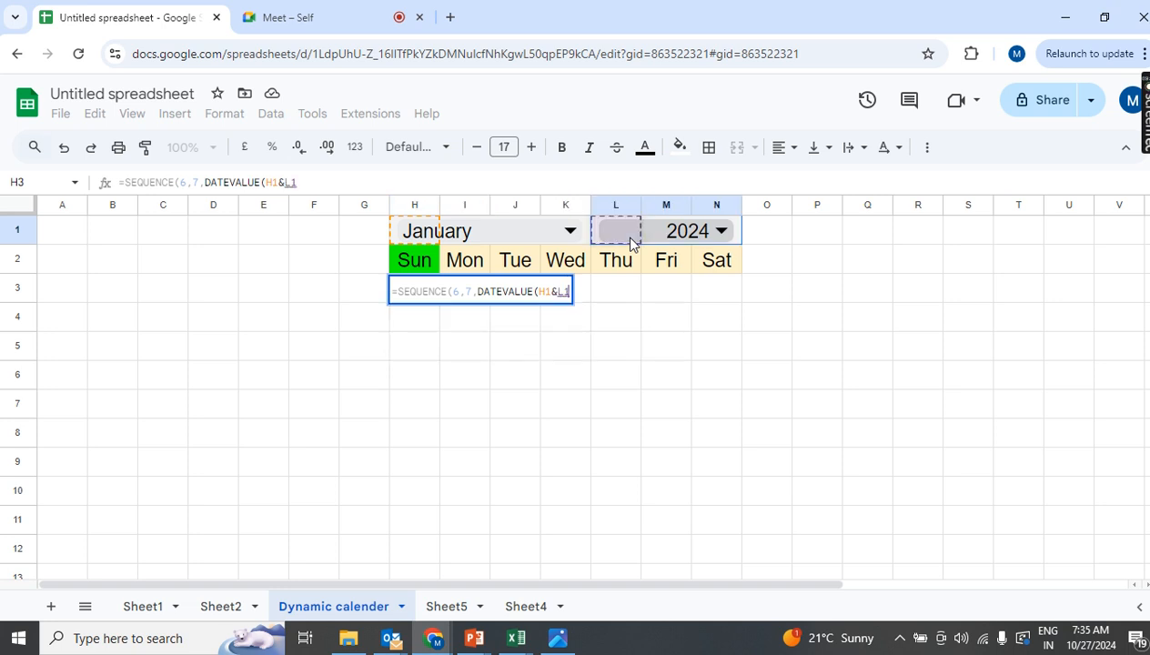
{"action": "type", "text": ")"}
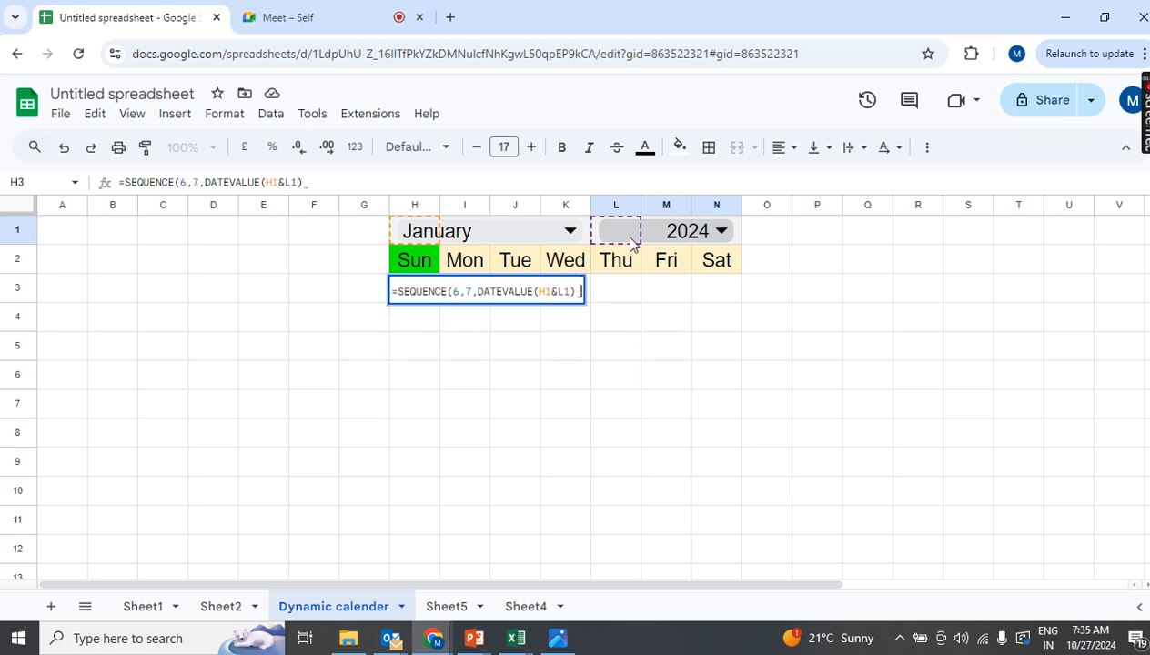
Step: Subtract WEEKDAY(DATEVALUE(H1&L1)-1) from the start value and commit the SEQUENCE formula in H3
{"action": "type", "text": " -"}
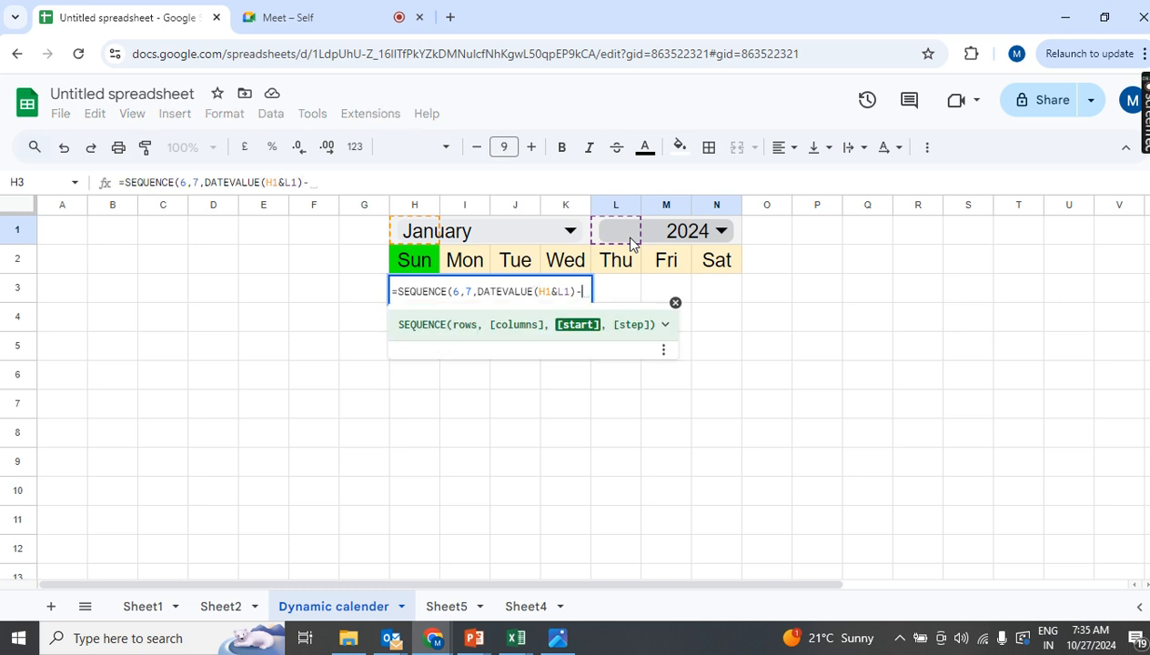
{"action": "type", "text": "week"}
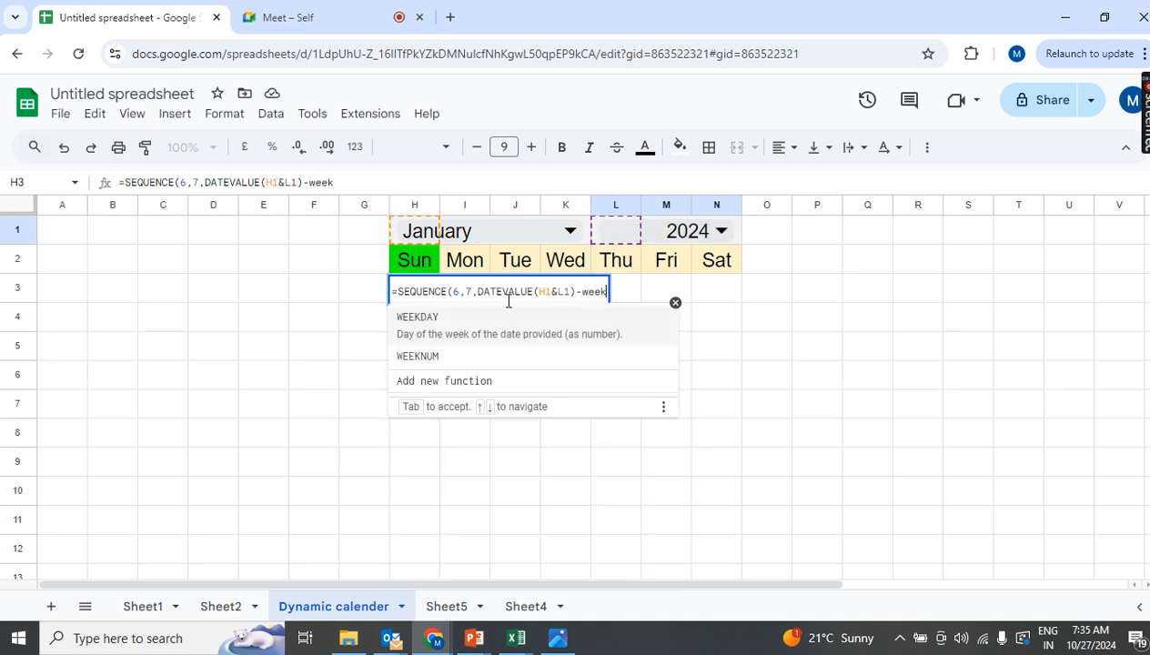
{"action": "left_click", "coordinate": [487, 326]}
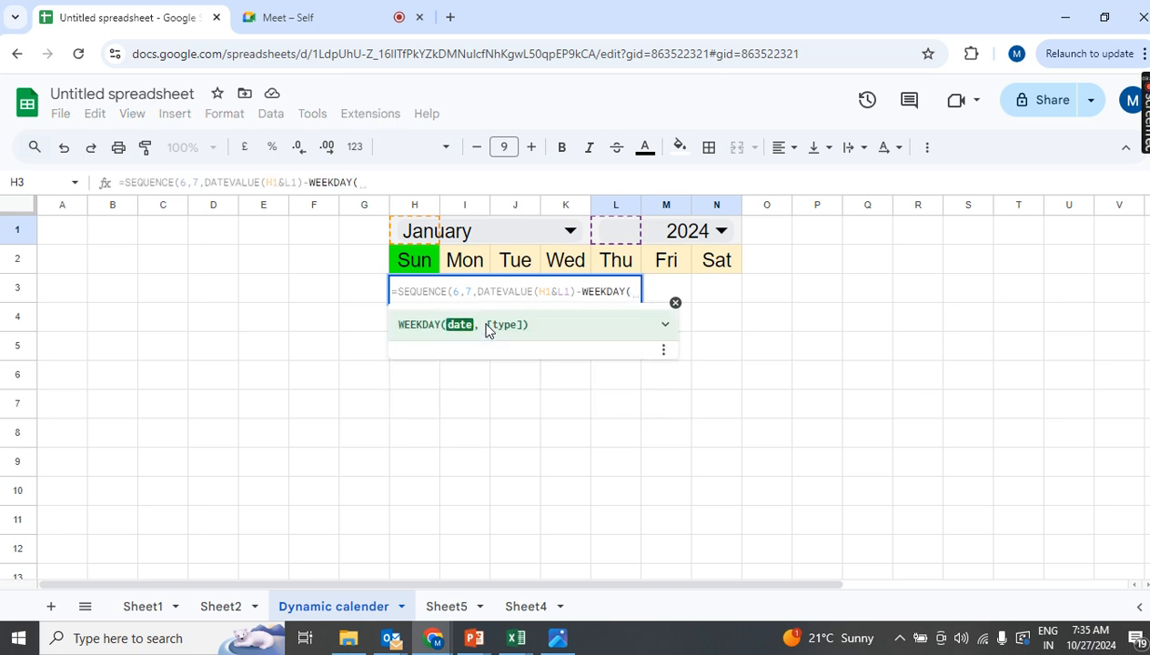
{"action": "type", "text": "date"}
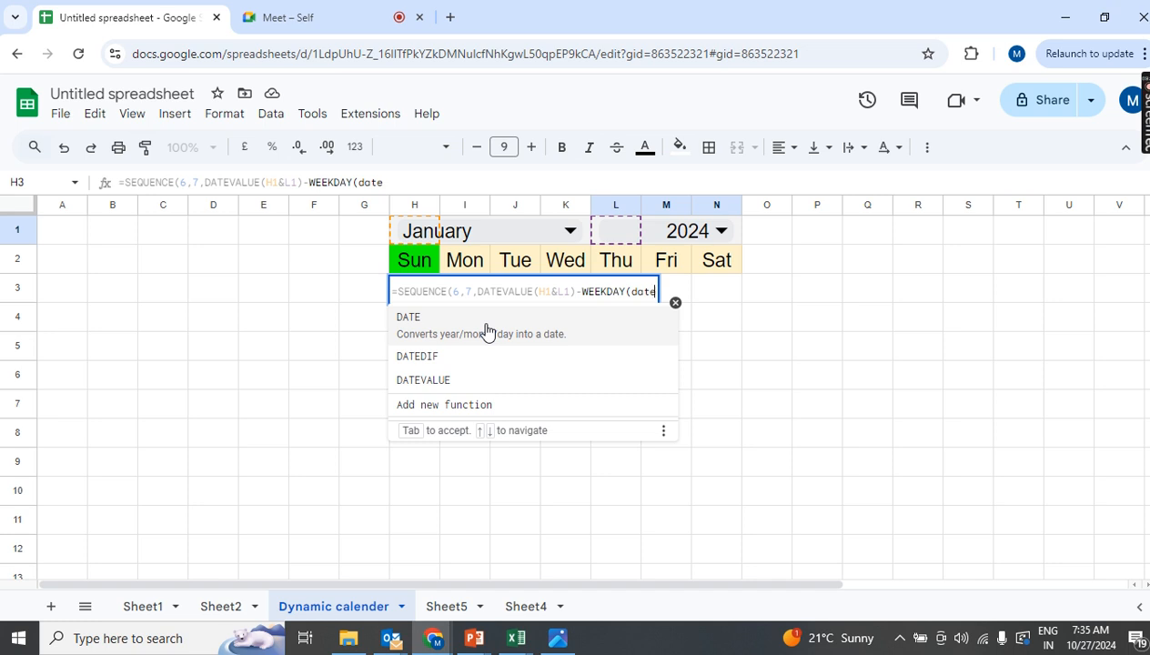
{"action": "left_click", "coordinate": [455, 384]}
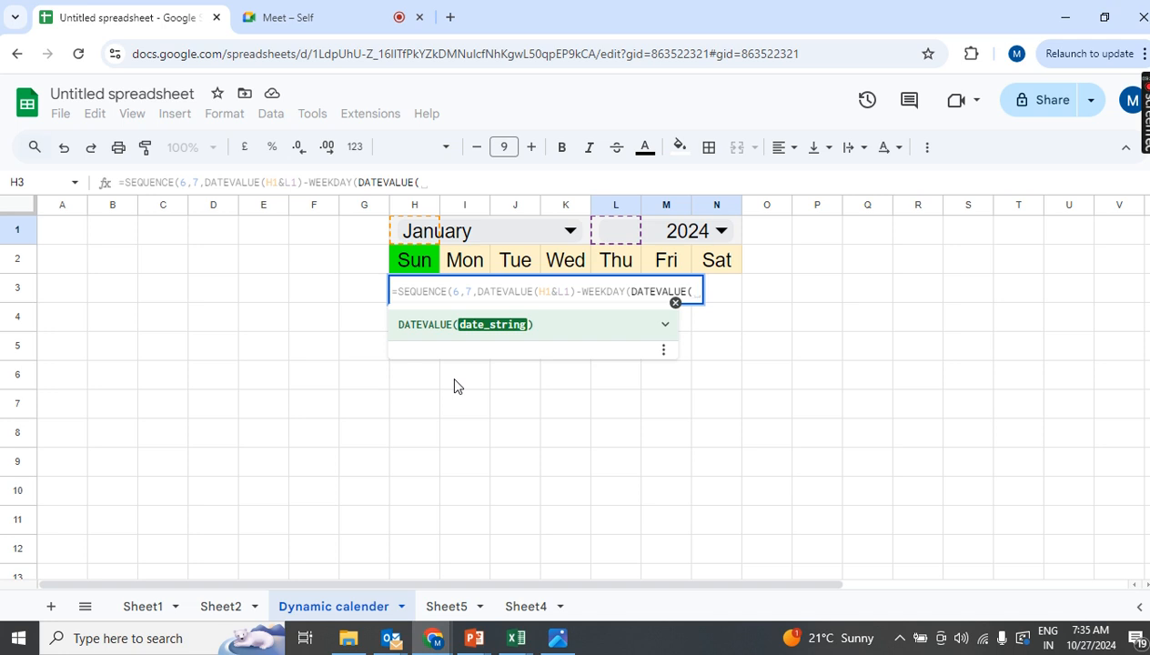
{"action": "left_click", "coordinate": [418, 235]}
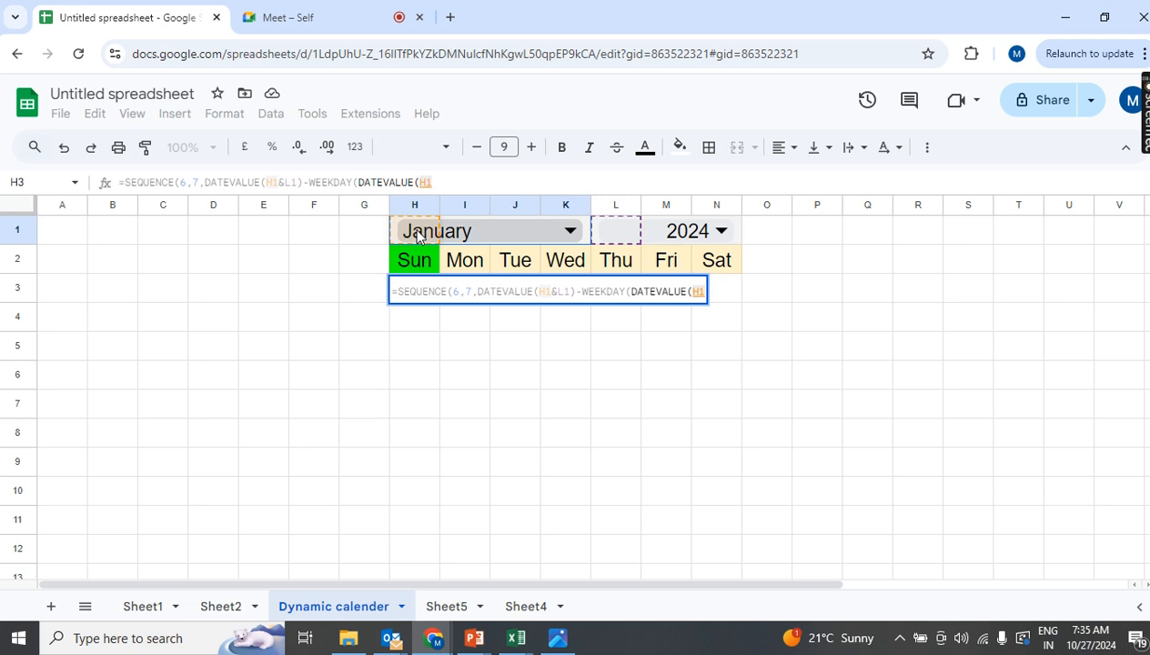
{"action": "type", "text": "&"}
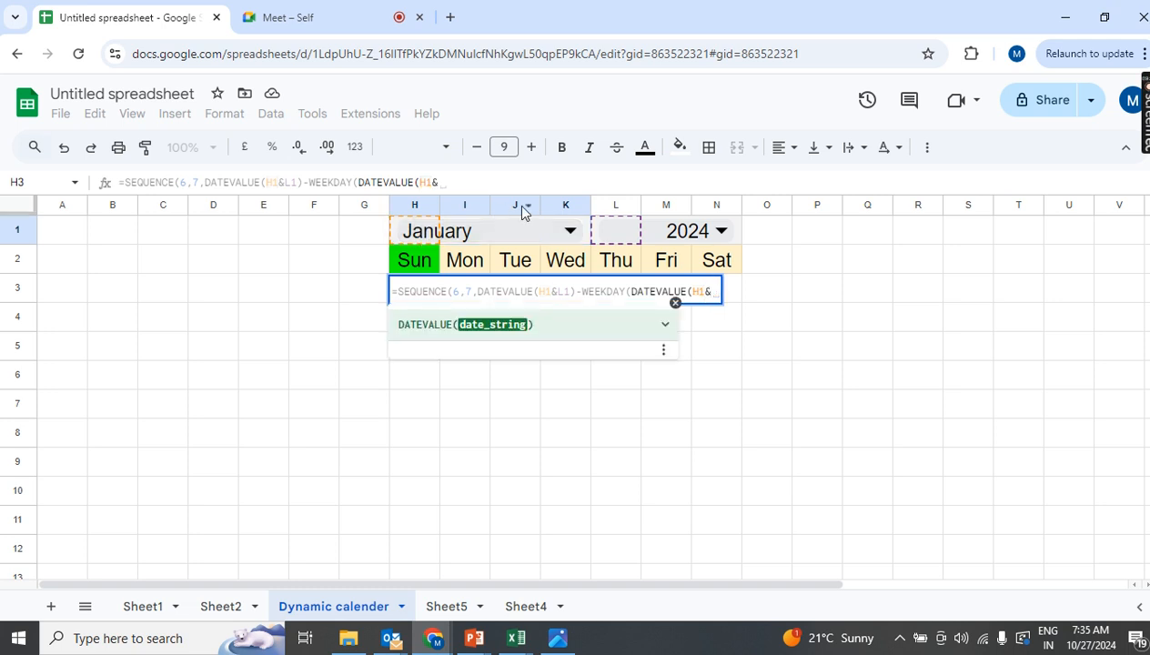
{"action": "left_click", "coordinate": [620, 233]}
{"action": "type", "text": ")-"}
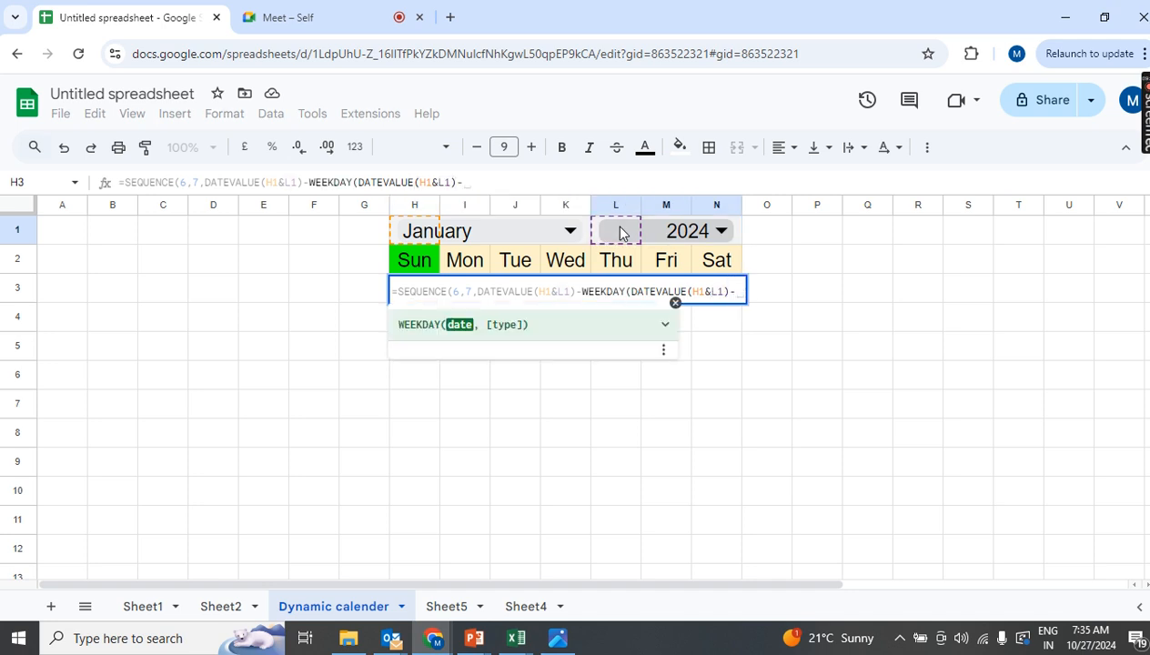
{"action": "type", "text": "1)"}
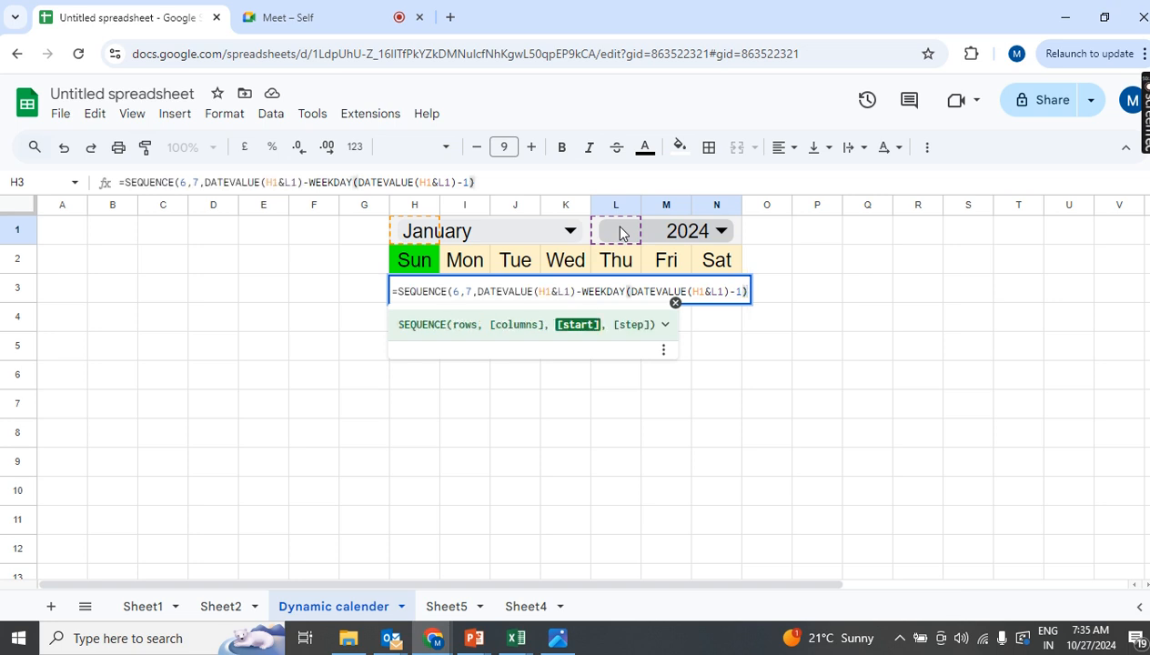
{"action": "key", "text": "Return"}
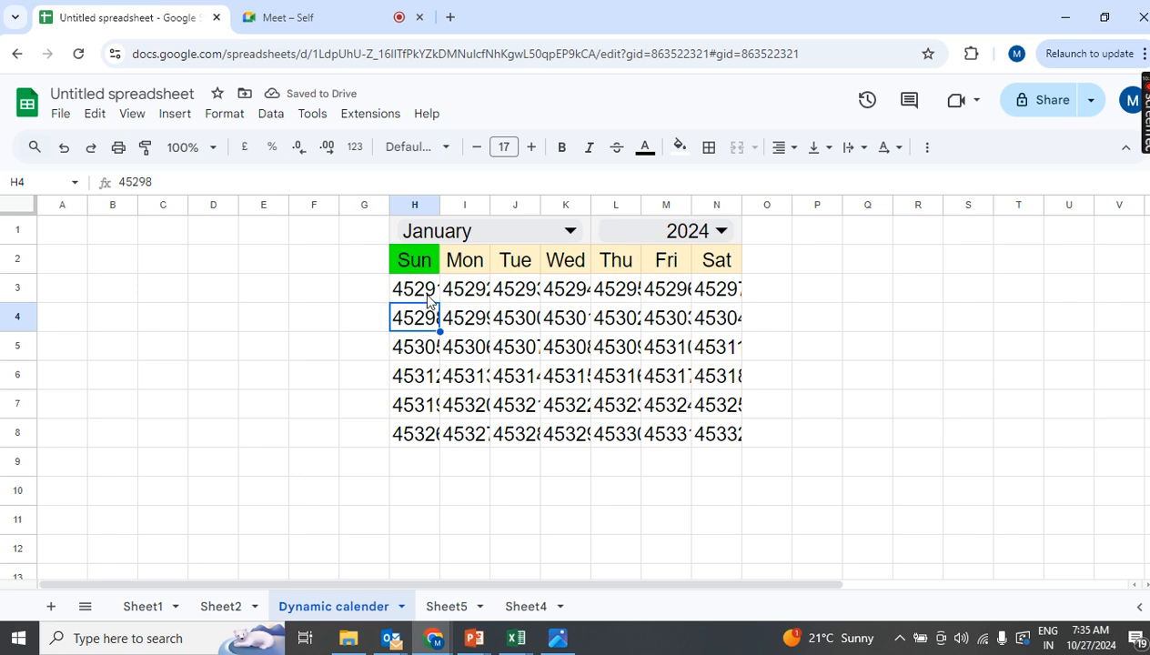
Step: Apply the custom number format d to the date grid H3:N8
{"action": "left_click_drag", "start_coordinate": [417, 297], "coordinate": [711, 445]}
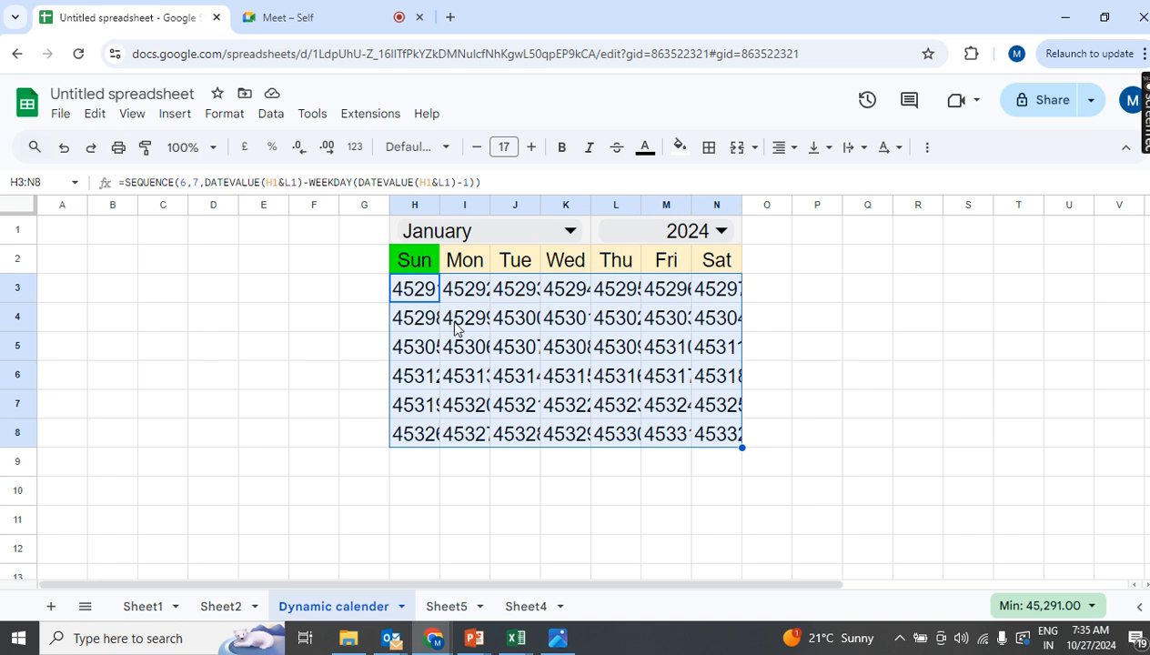
{"action": "left_click", "coordinate": [220, 117]}
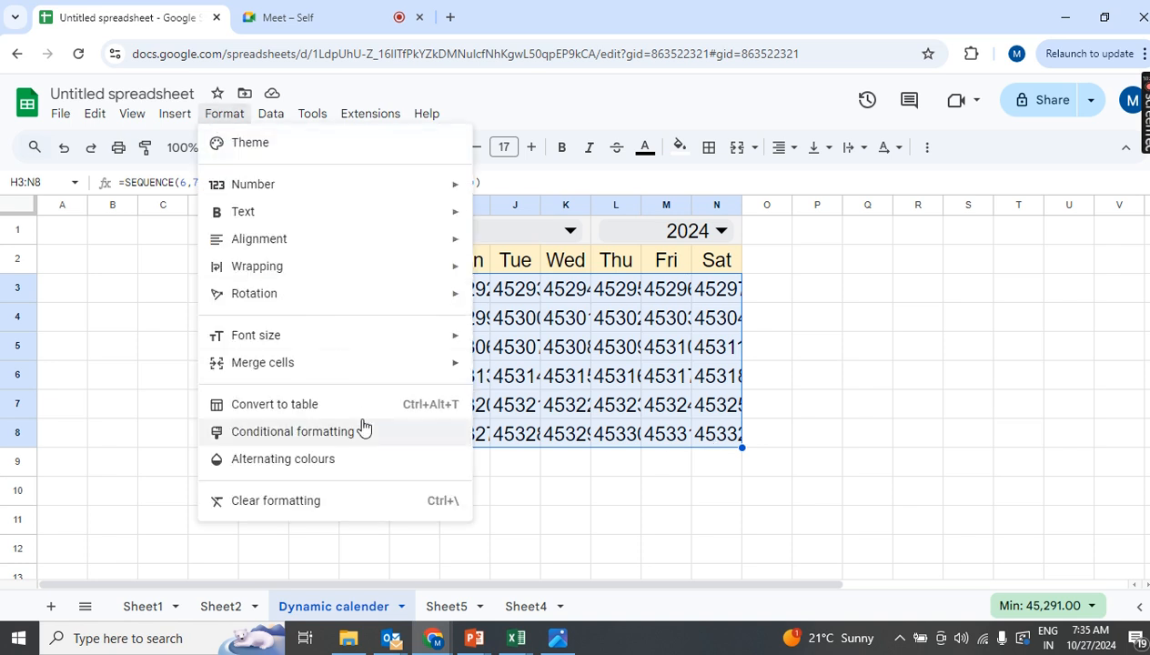
{"action": "mouse_move", "coordinate": [365, 189]}
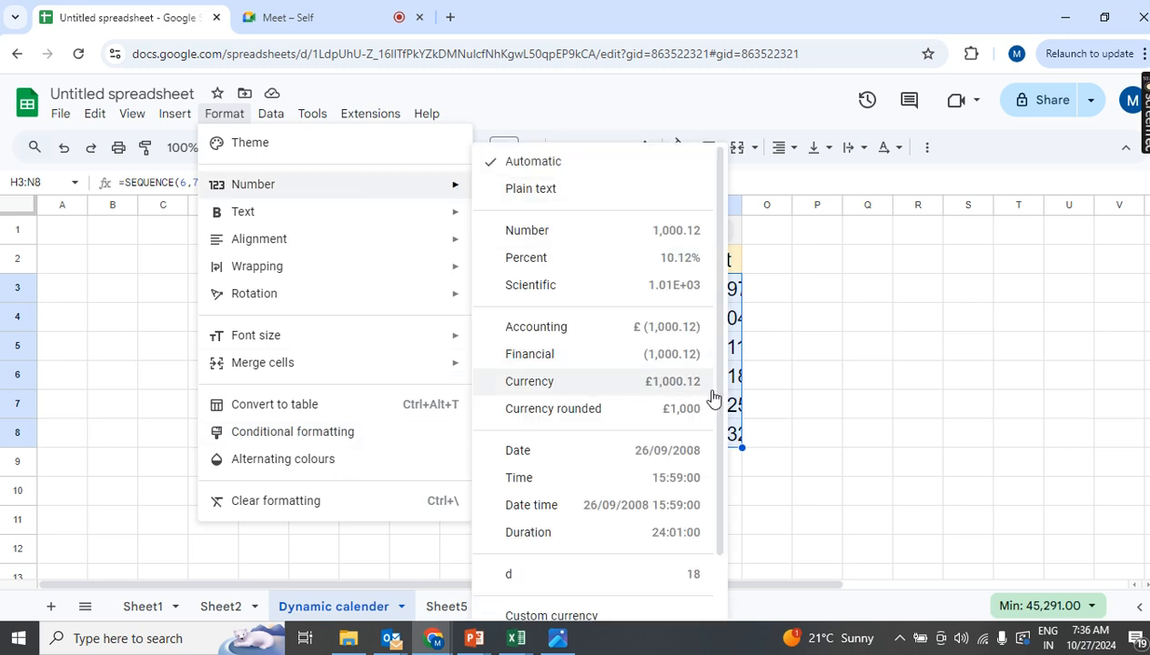
{"action": "scroll", "coordinate": [715, 546], "scroll_direction": "down", "scroll_amount": 2}
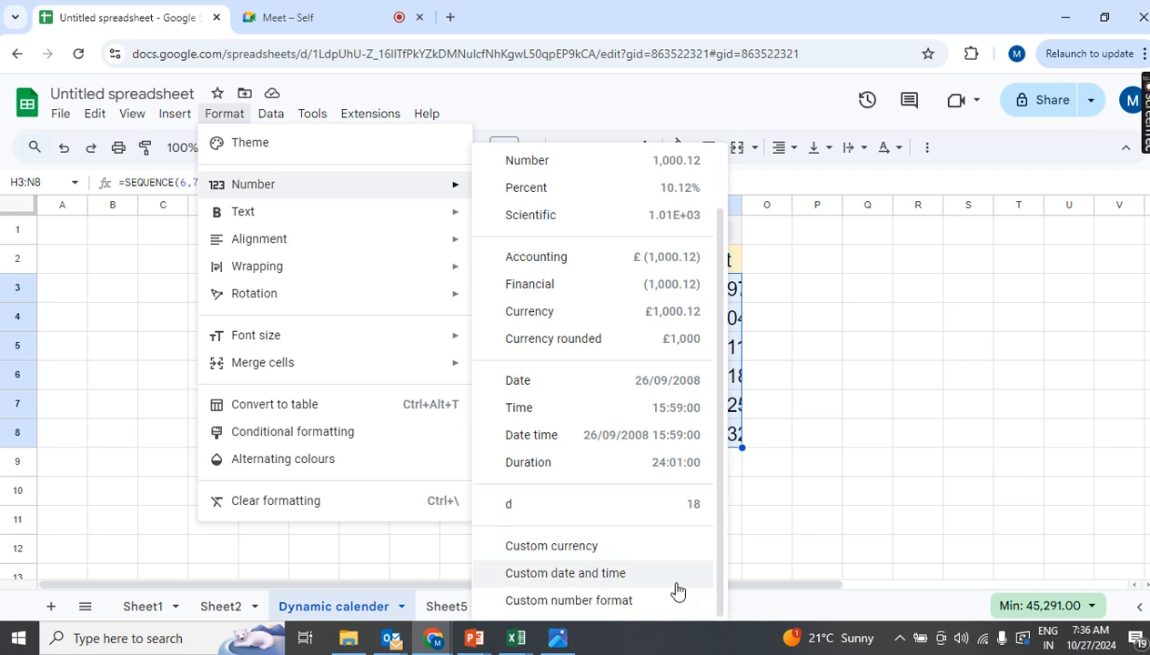
{"action": "left_click", "coordinate": [616, 606]}
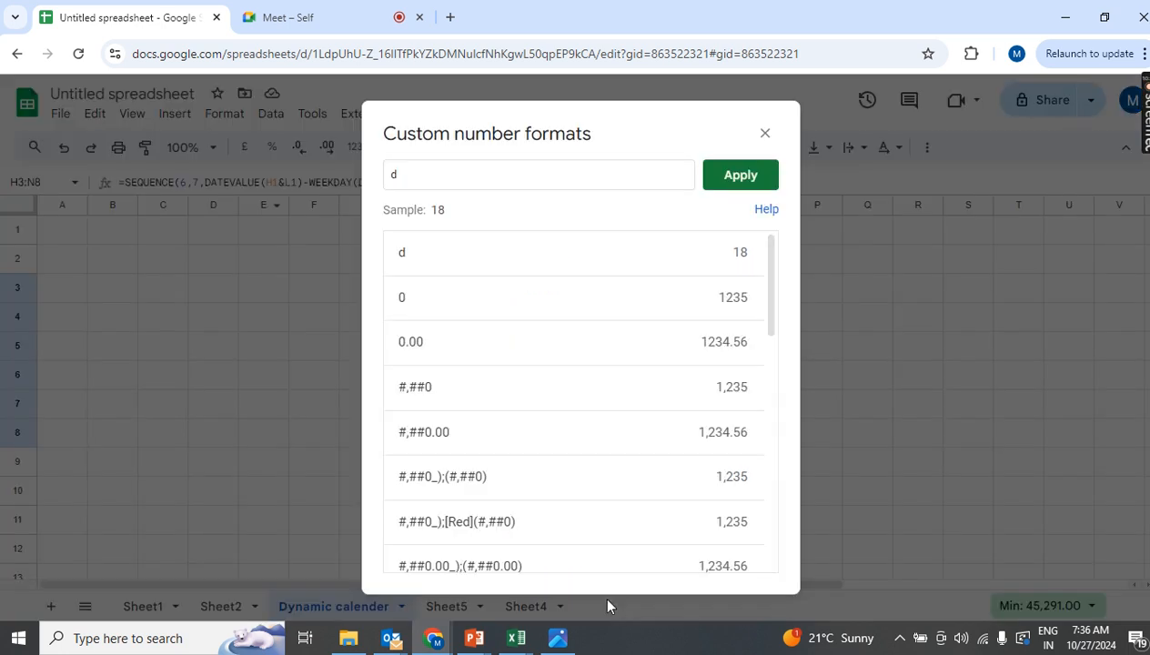
{"action": "left_click", "coordinate": [413, 177]}
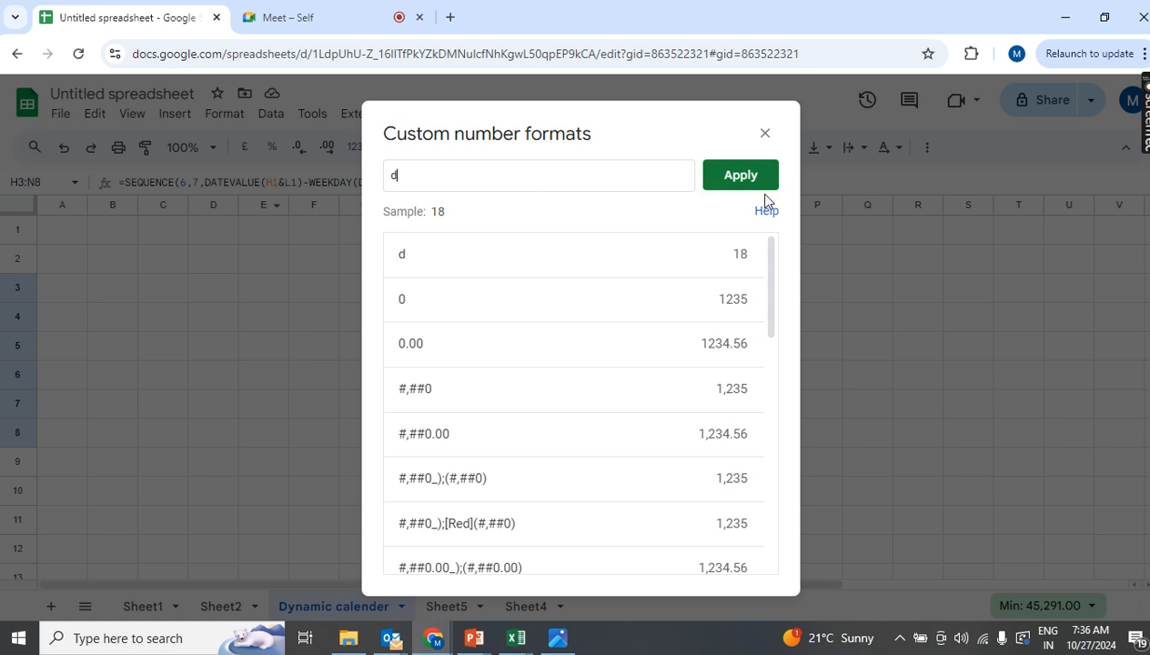
{"action": "left_click", "coordinate": [739, 176]}
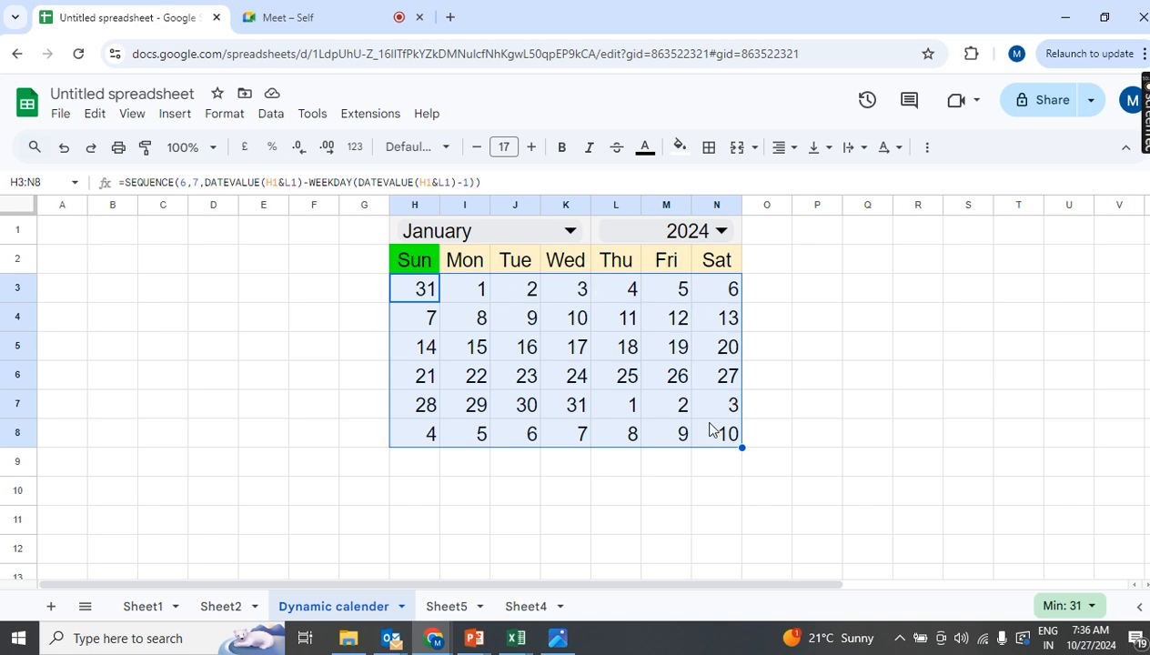
Step: Add borders around every cell of the date grid H3:N8
{"action": "left_click", "coordinate": [709, 148]}
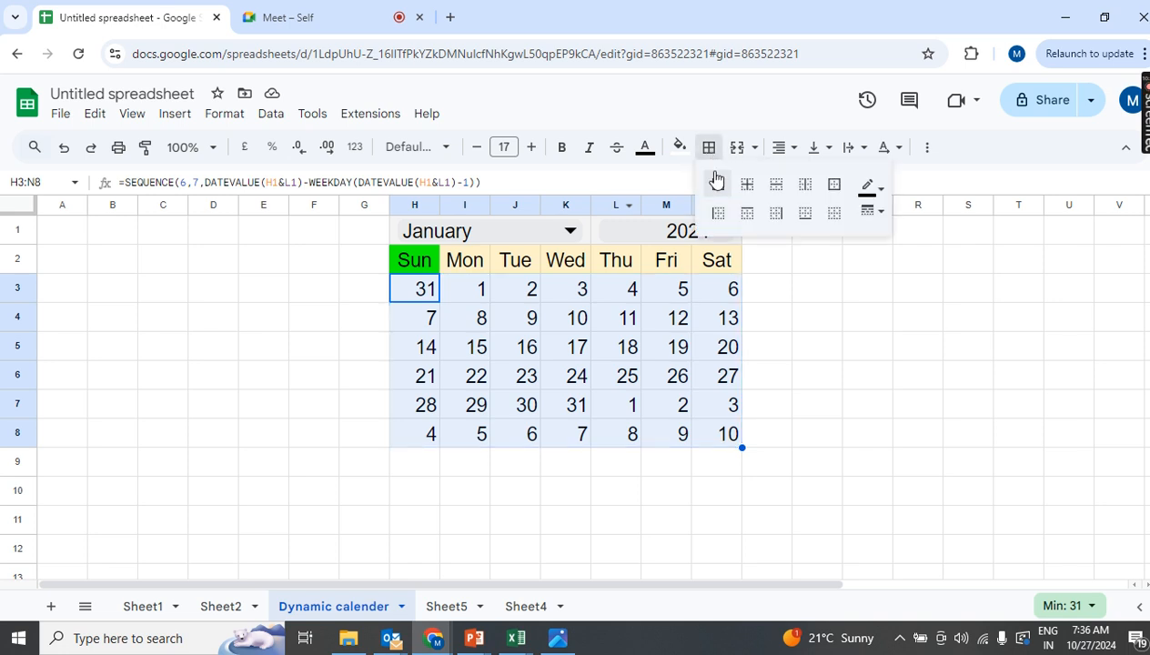
{"action": "left_click", "coordinate": [718, 185]}
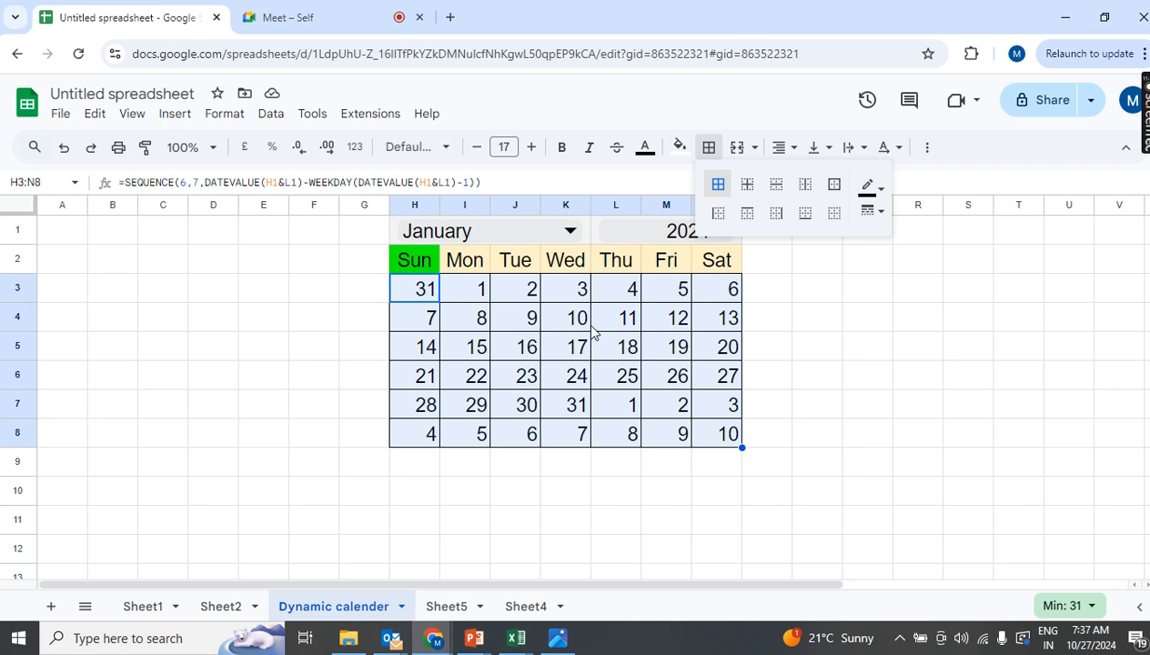
{"action": "left_click", "coordinate": [804, 437]}
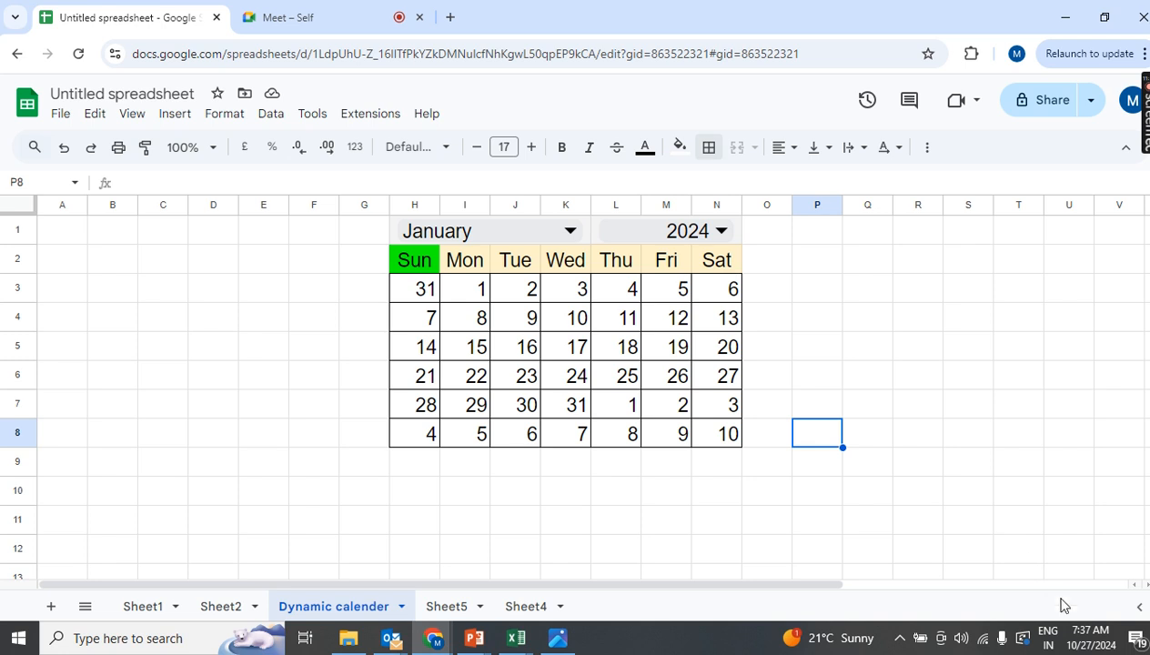
Step: Check the current month in the system calendar, set the calendar's month to October, and select the cell for day 27
{"action": "left_click", "coordinate": [1094, 639]}
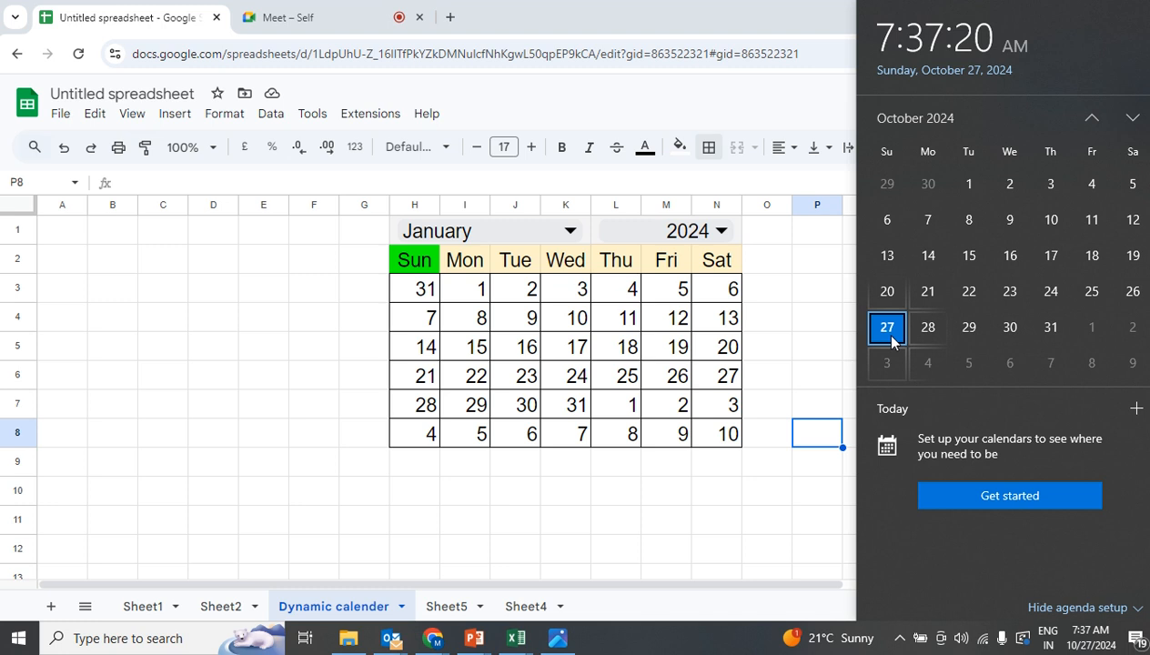
{"action": "left_click", "coordinate": [798, 293]}
{"action": "left_click", "coordinate": [579, 235]}
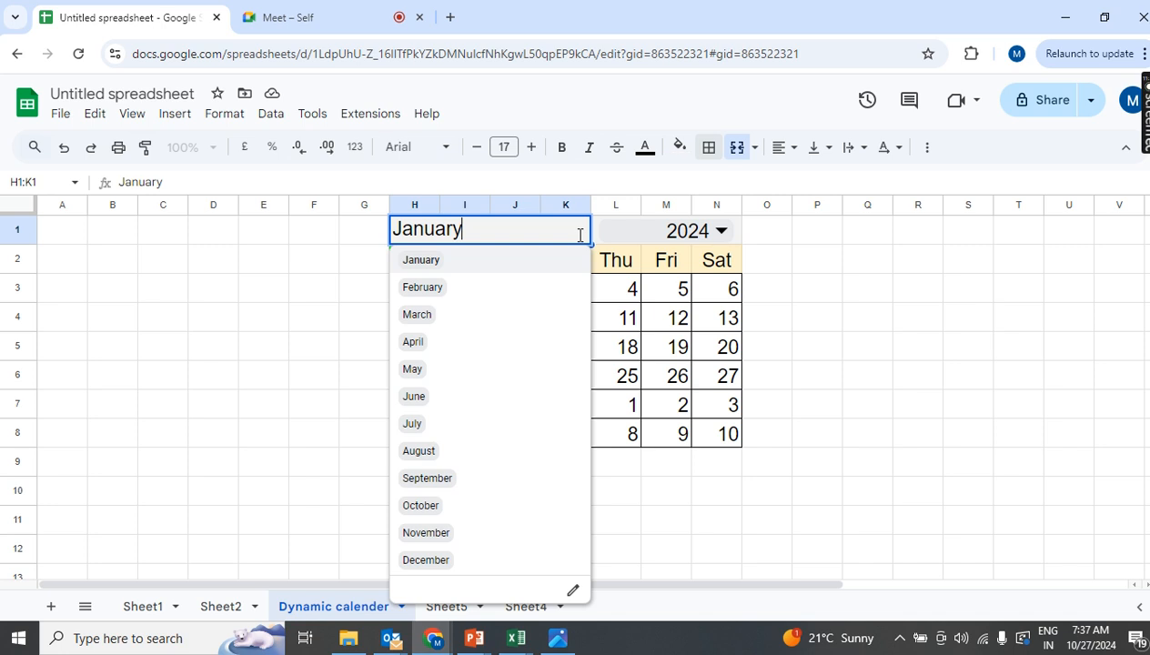
{"action": "left_click", "coordinate": [440, 513]}
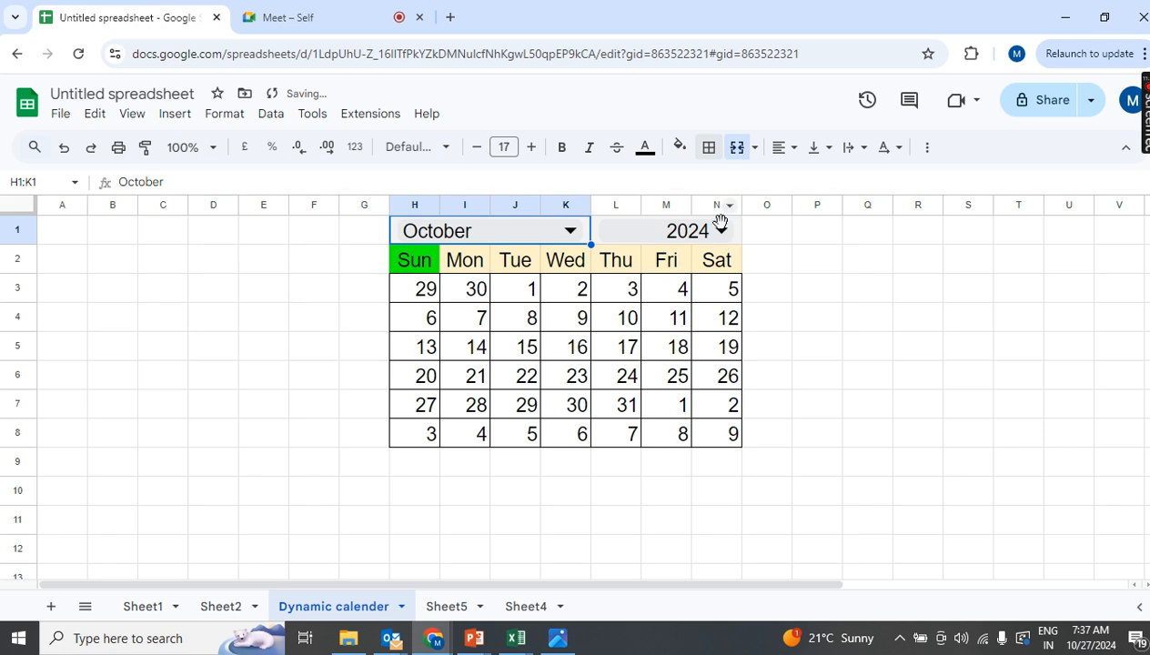
{"action": "left_click", "coordinate": [420, 414]}
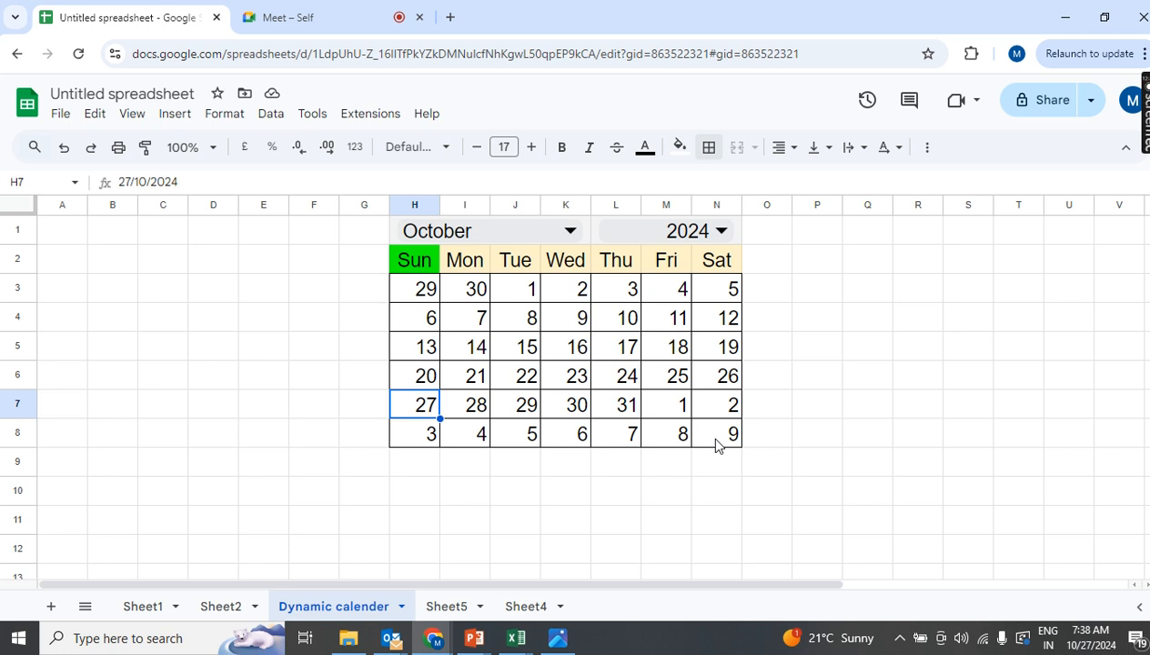
Step: Start a conditional formatting rule on H3:N8 that uses the Custom formula is condition
{"action": "left_click", "coordinate": [418, 295]}
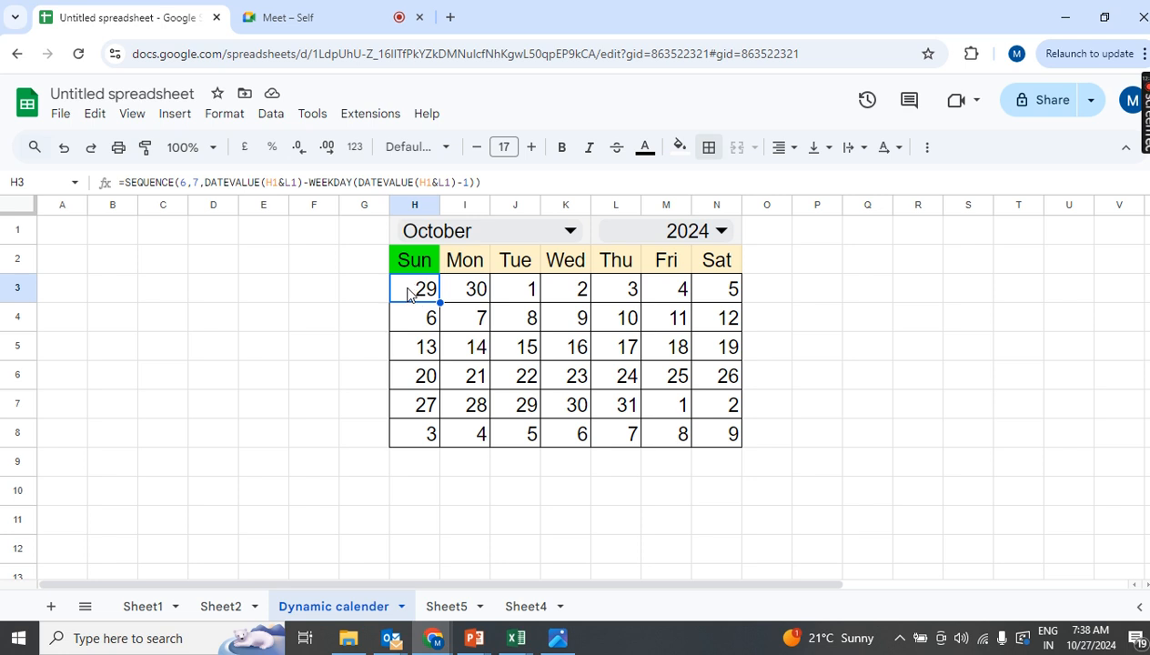
{"action": "left_click_drag", "start_coordinate": [430, 305], "coordinate": [719, 434]}
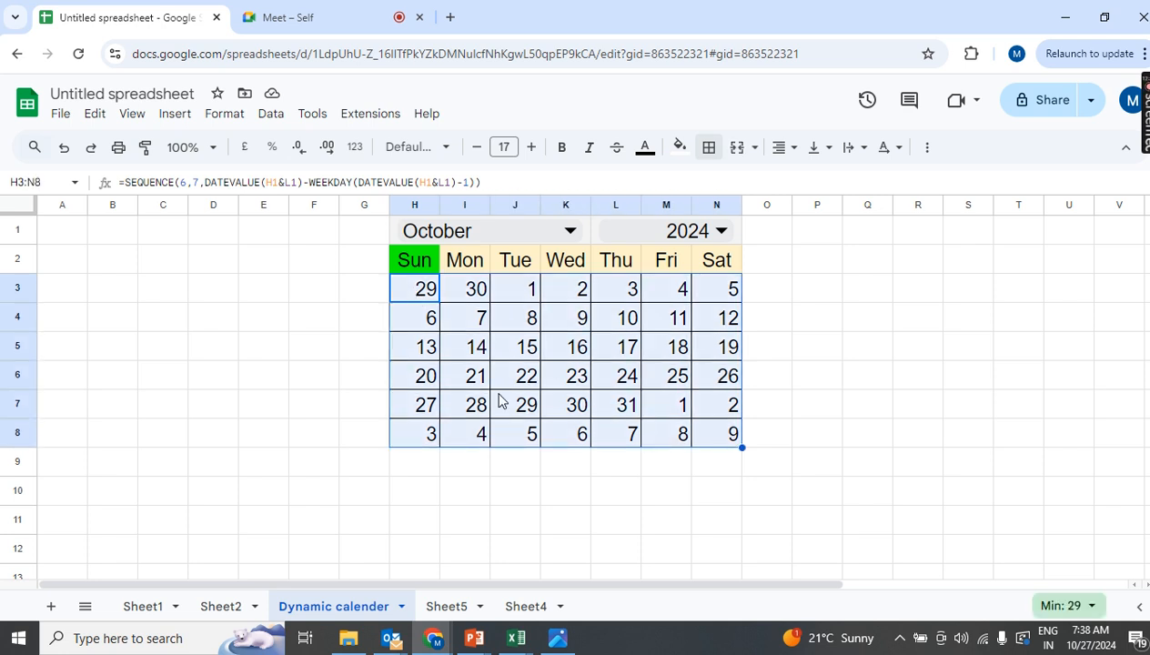
{"action": "left_click", "coordinate": [235, 123]}
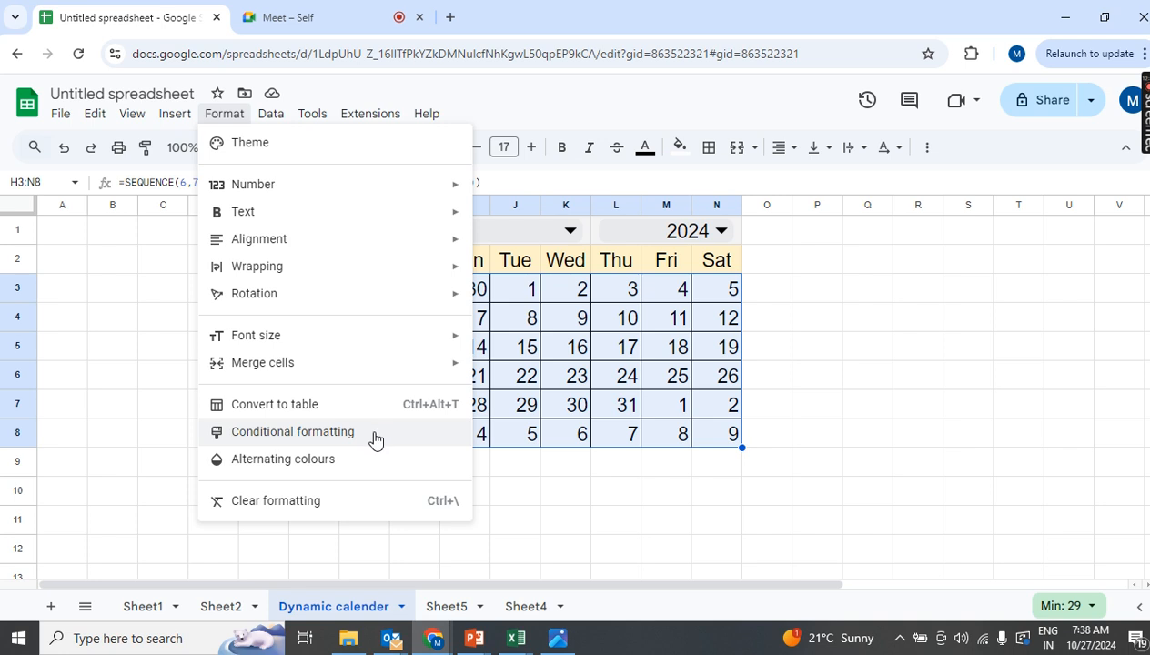
{"action": "left_click", "coordinate": [375, 441]}
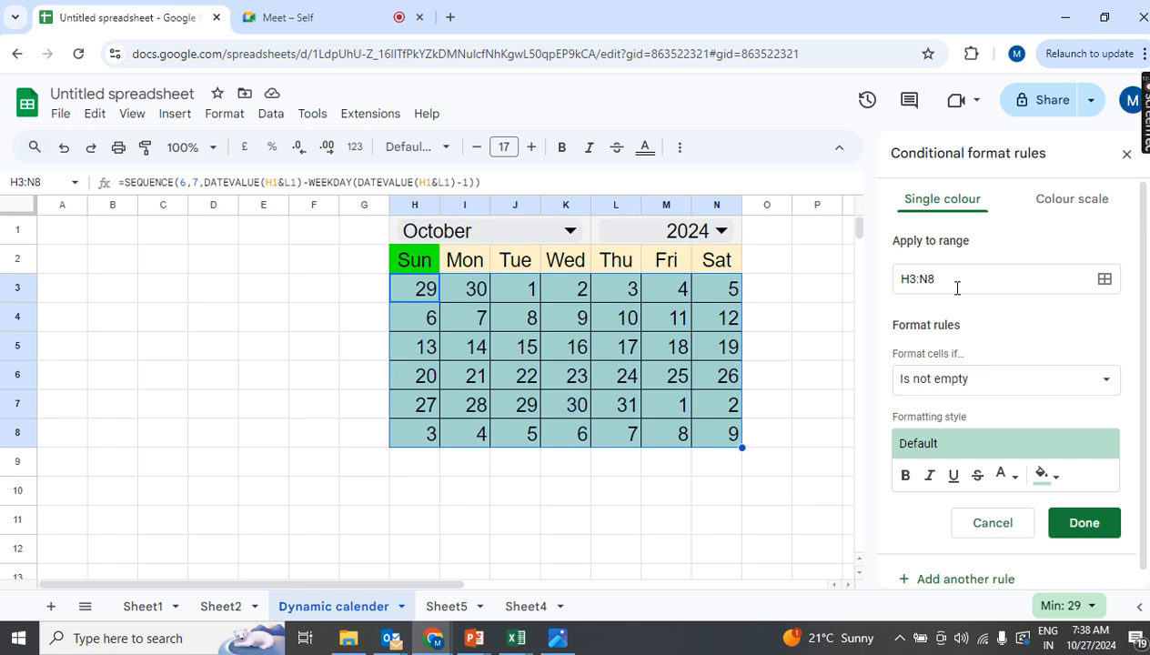
{"action": "left_click", "coordinate": [1051, 390]}
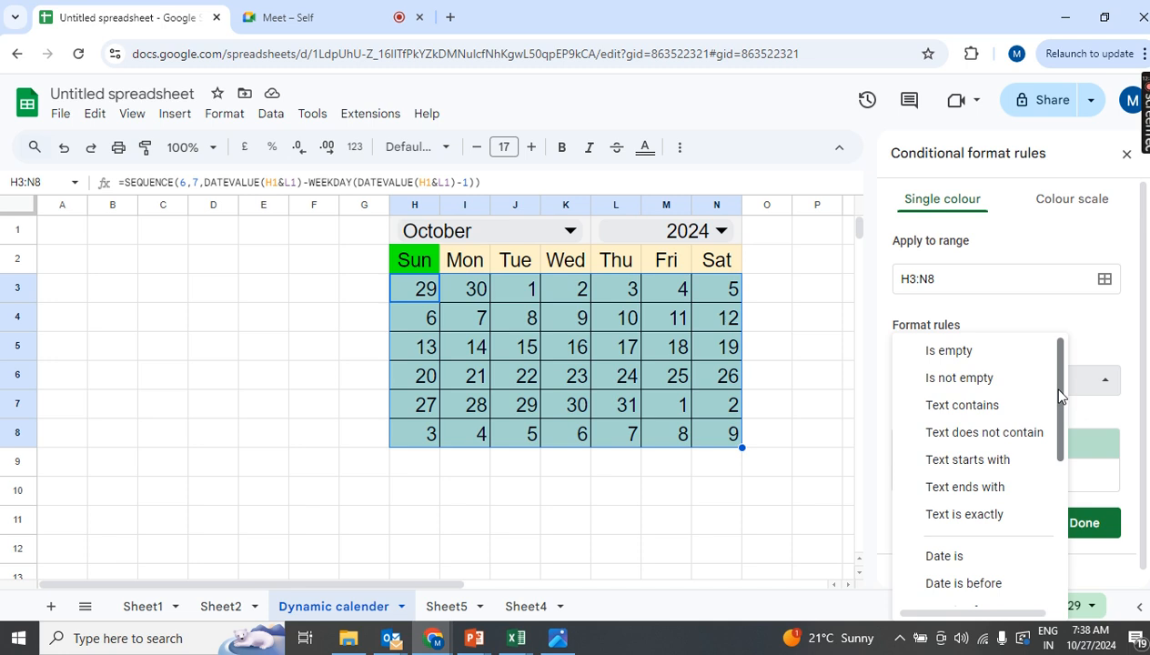
{"action": "left_click_drag", "start_coordinate": [1060, 394], "coordinate": [1053, 597]}
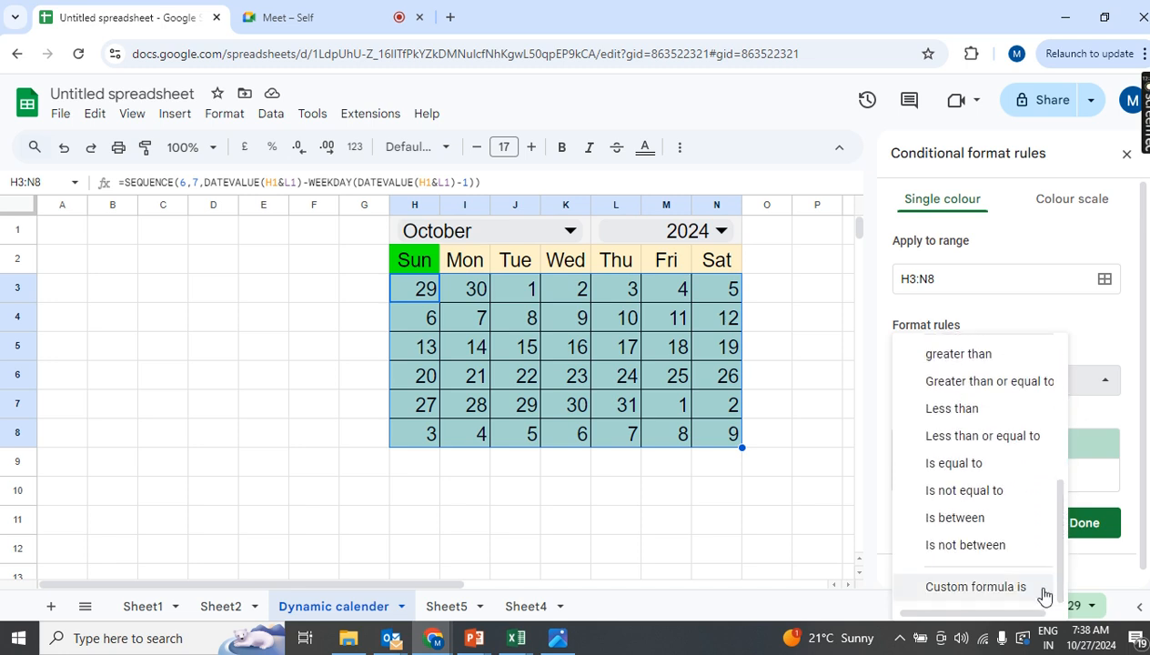
{"action": "left_click", "coordinate": [992, 587]}
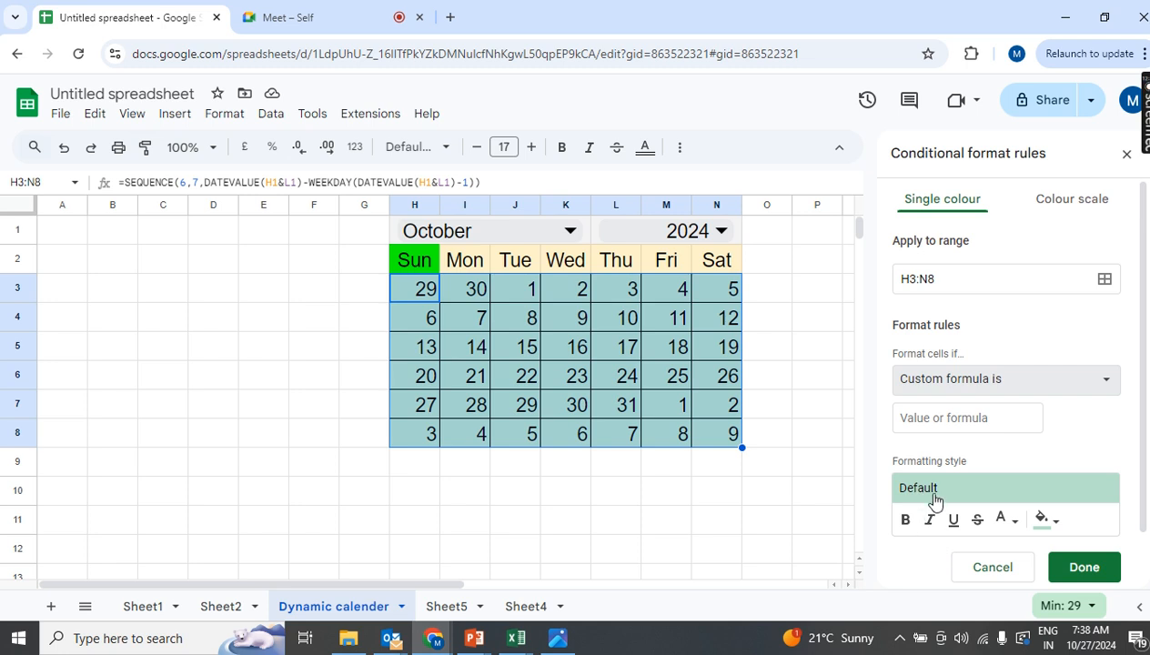
Step: Enter =Month(H3) as the start of the rule's custom formula, referring to the grid's first date cell
{"action": "left_click", "coordinate": [919, 419]}
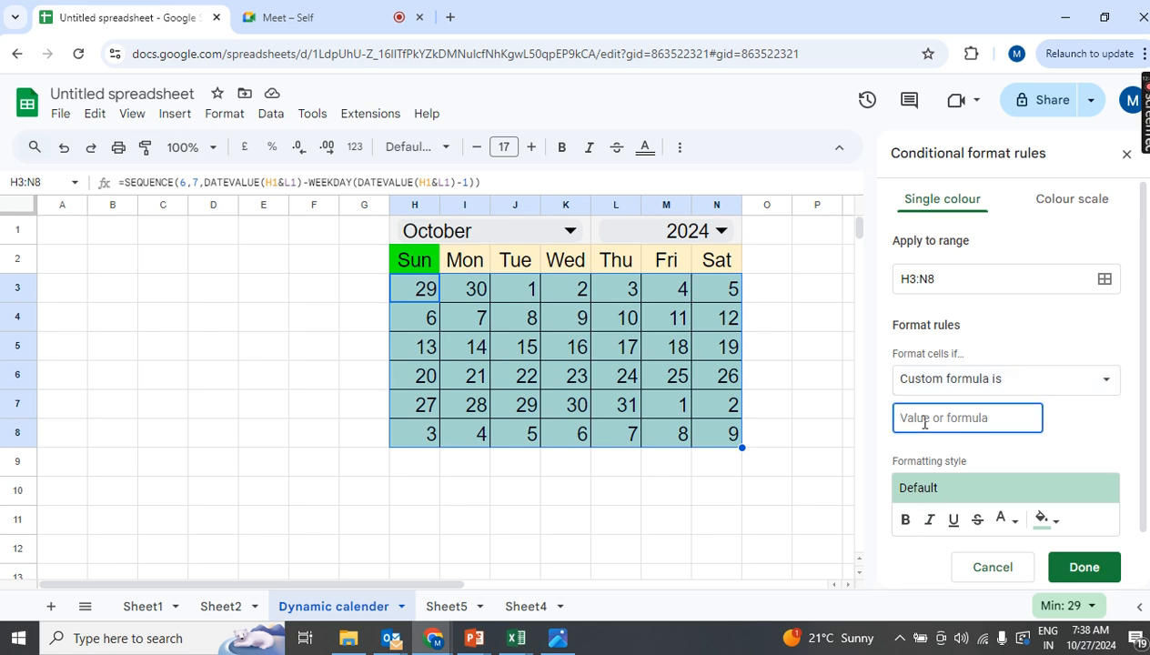
{"action": "type", "text": "="}
{"action": "type", "text": "Month"}
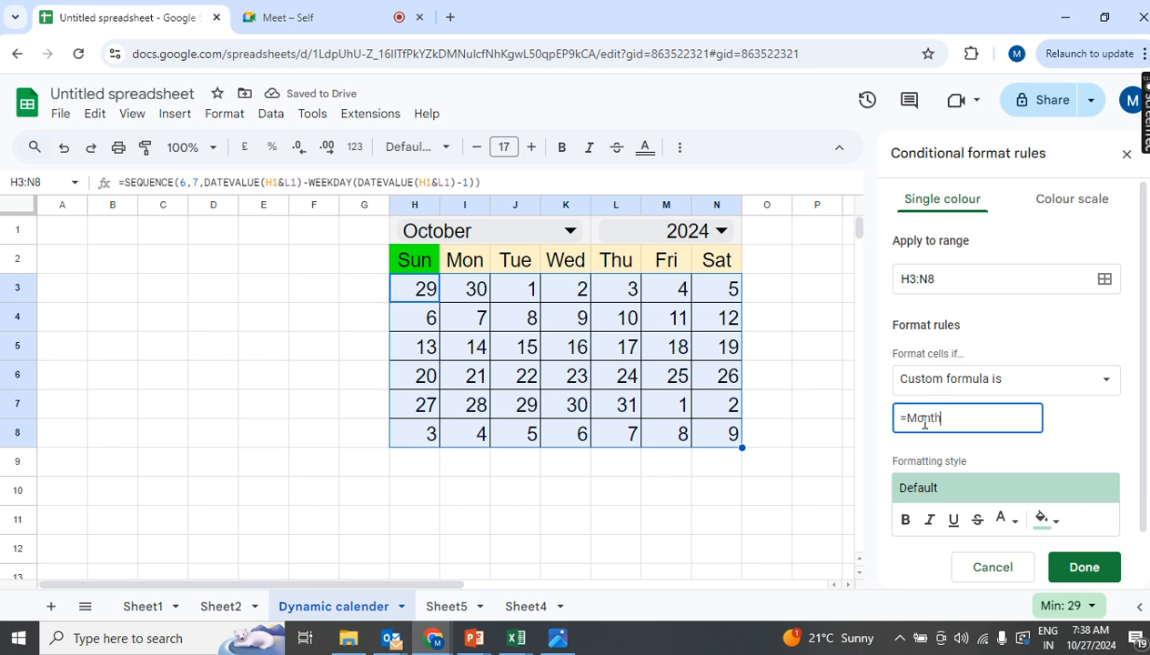
{"action": "type", "text": "("}
{"action": "left_click", "coordinate": [435, 301]}
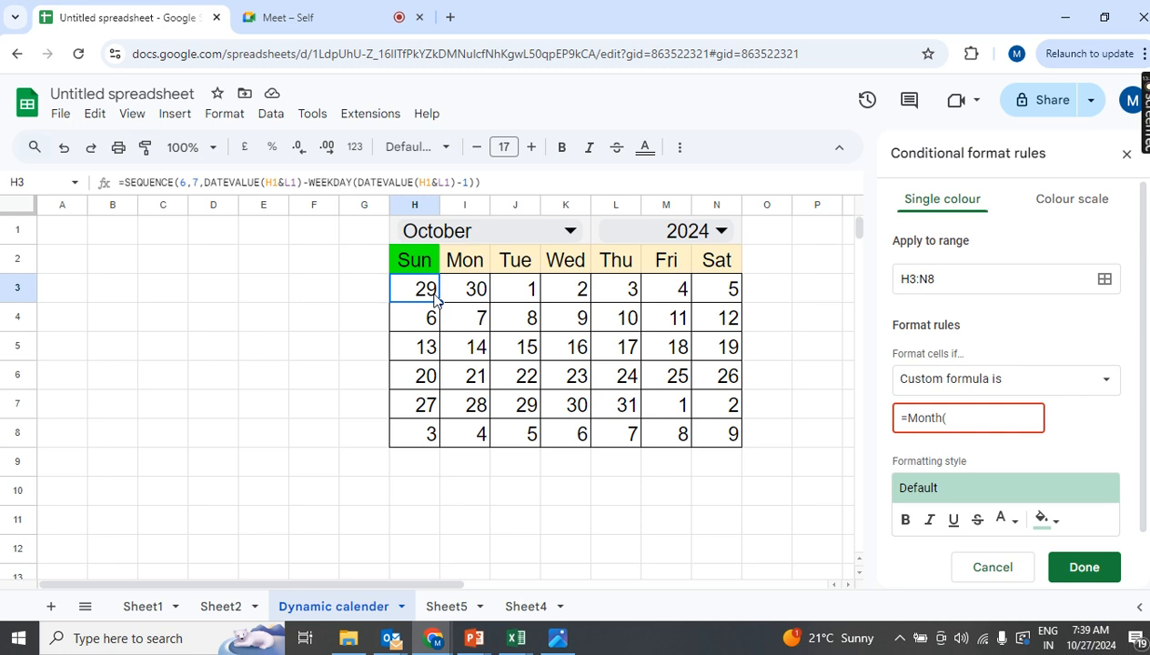
{"action": "left_click", "coordinate": [953, 420]}
{"action": "type", "text": "H3)"}
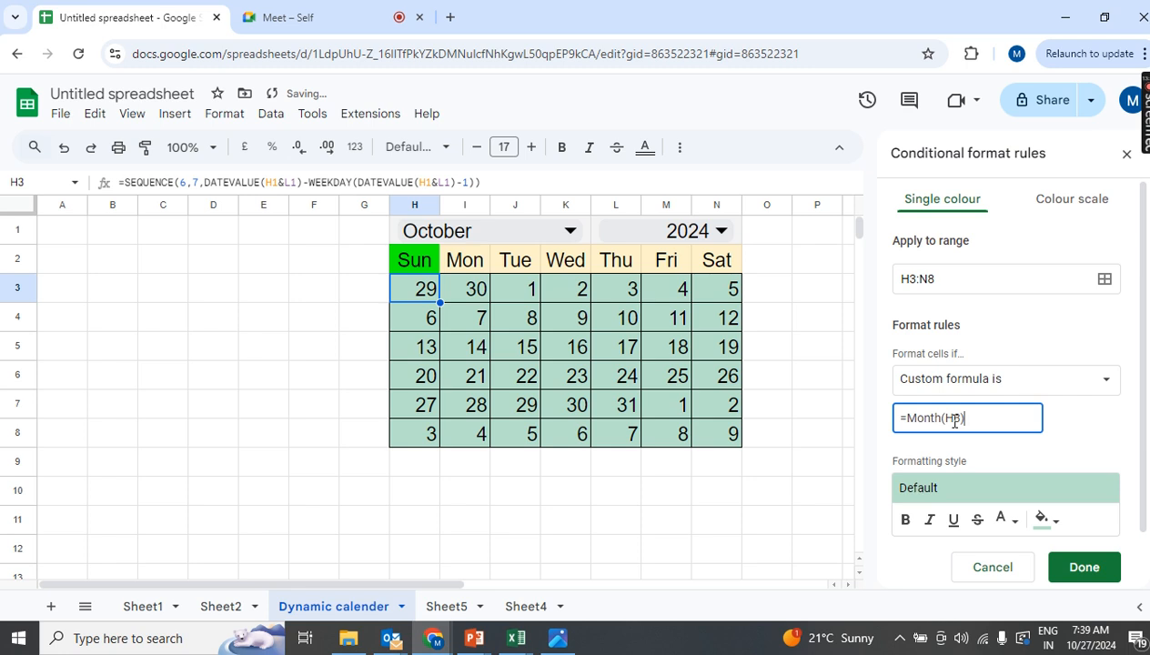
Step: Extend the rule's custom formula with <>Month($H$1& so it compares each date's month with the selected month
{"action": "type", "text": "<"}
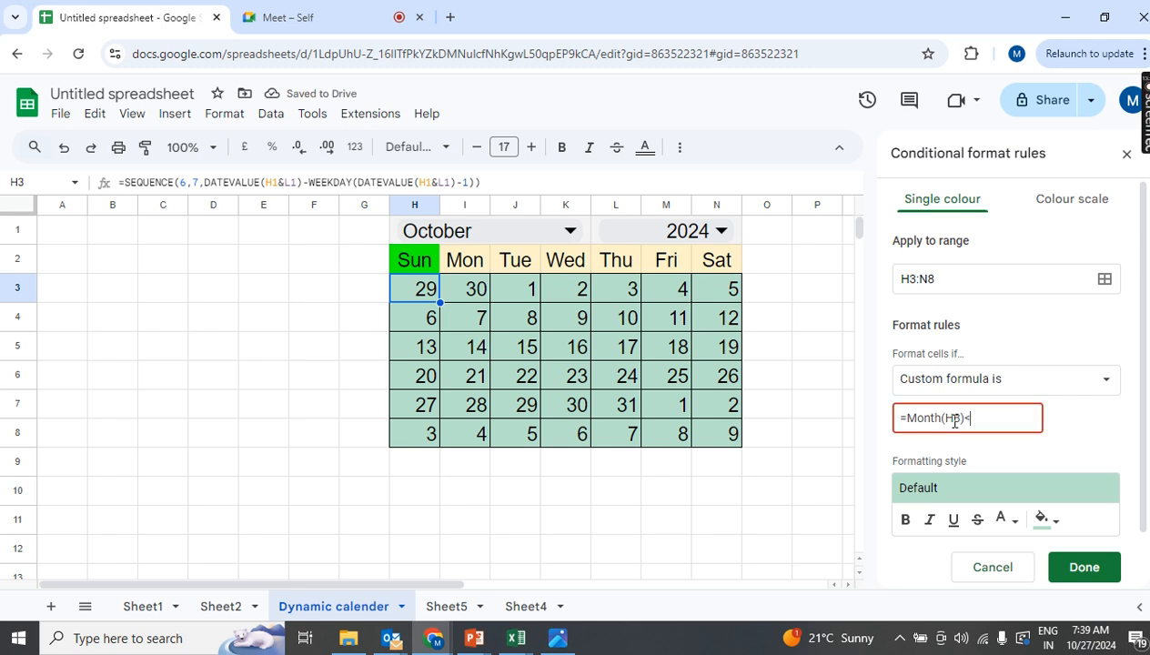
{"action": "type", "text": ">"}
{"action": "type", "text": "Mo"}
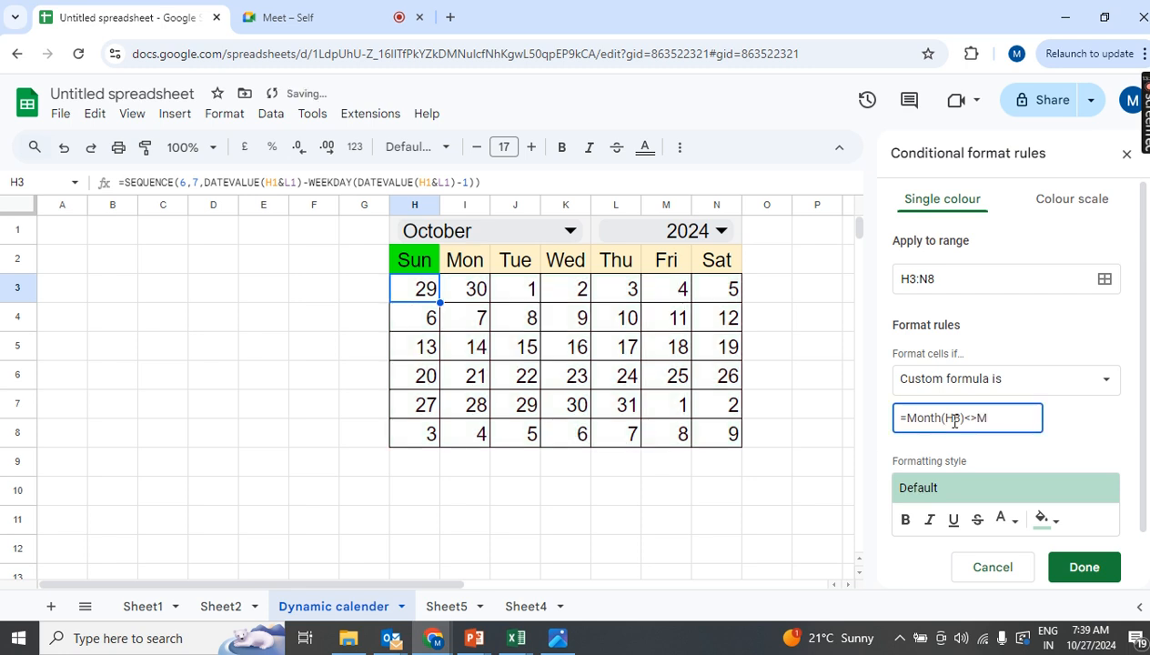
{"action": "type", "text": "nth("}
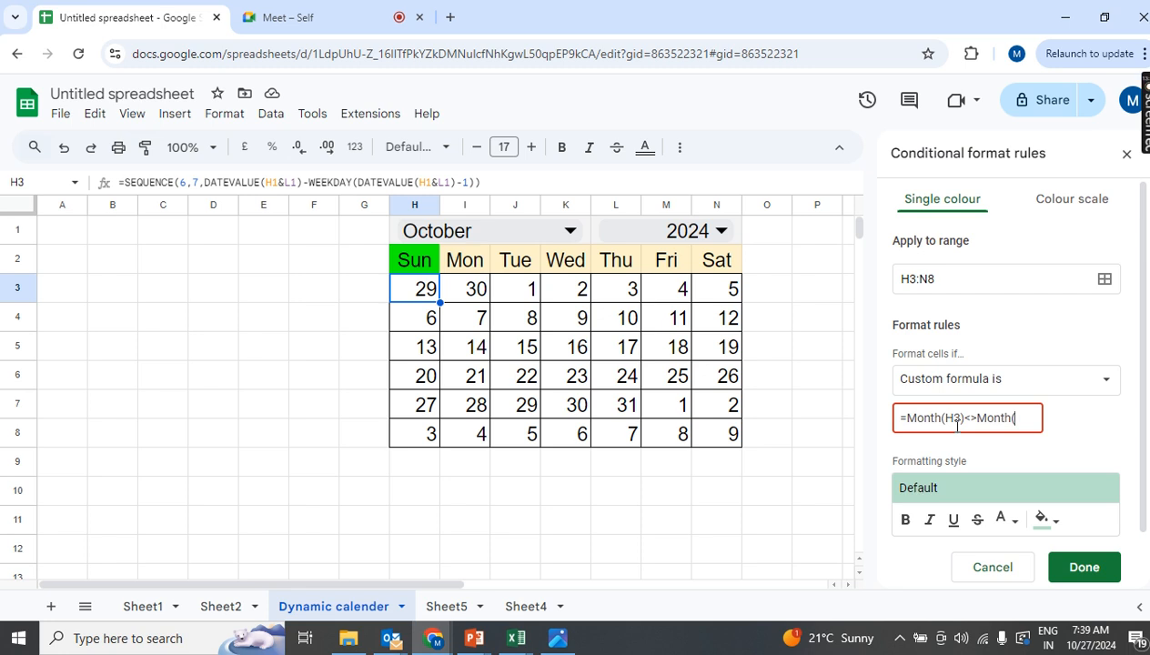
{"action": "type", "text": "$H$1"}
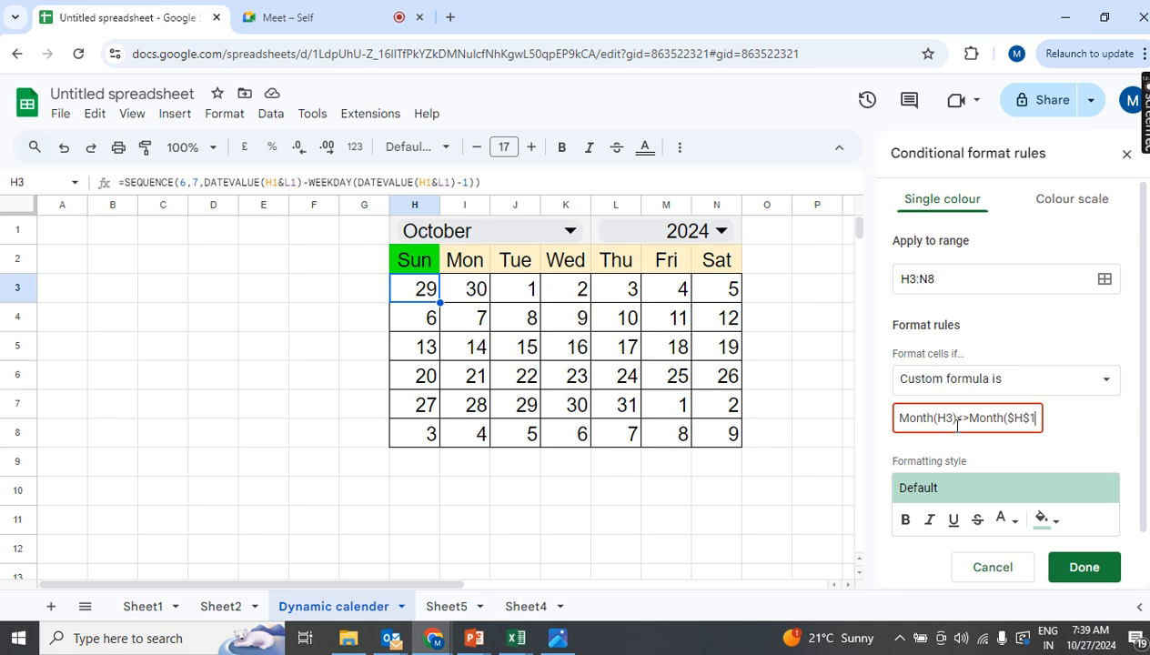
{"action": "type", "text": "&"}
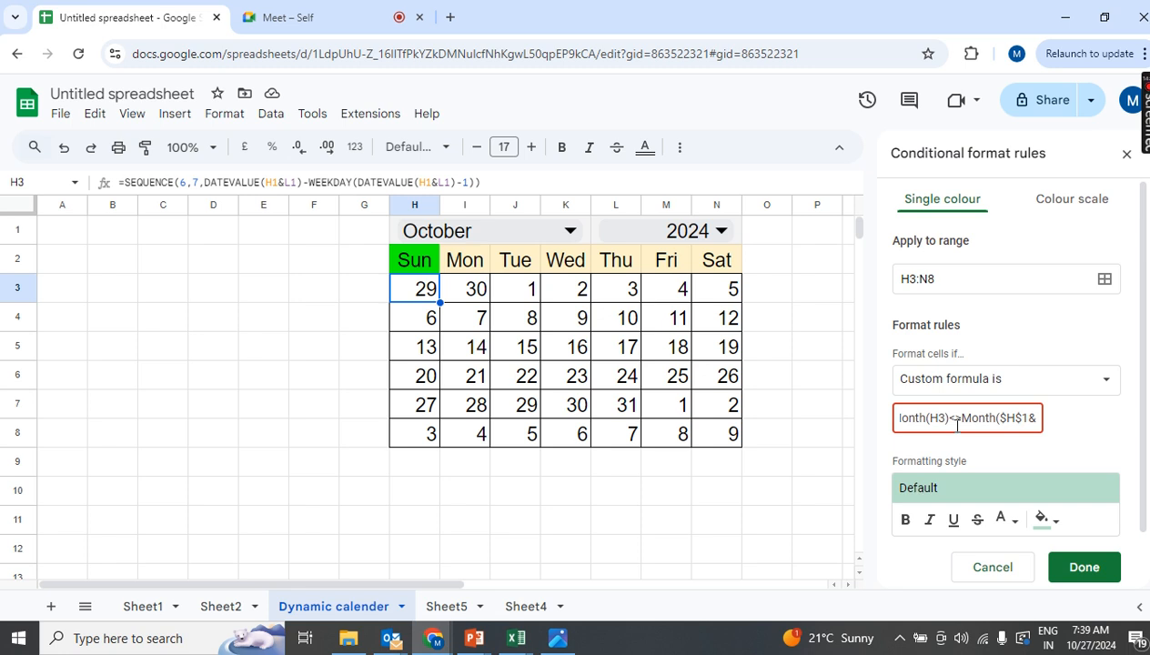
Step: Complete the custom formula with $L$1) as the year reference and save the conditional formatting rule
{"action": "type", "text": "$L1"}
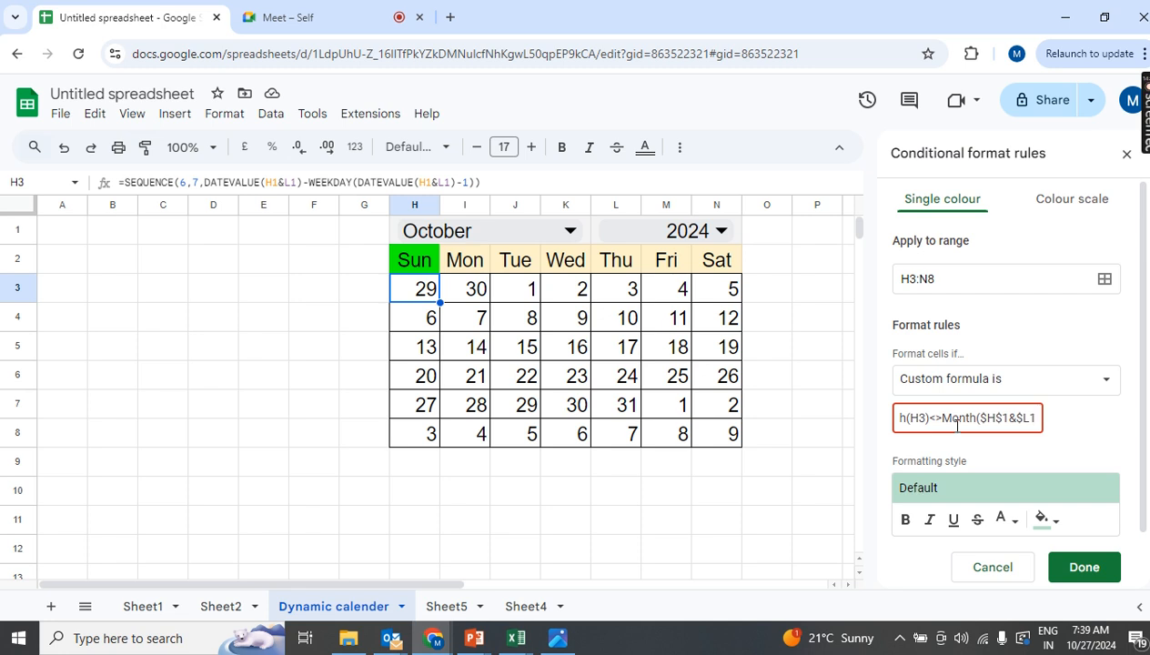
{"action": "key", "text": "BackSpace"}
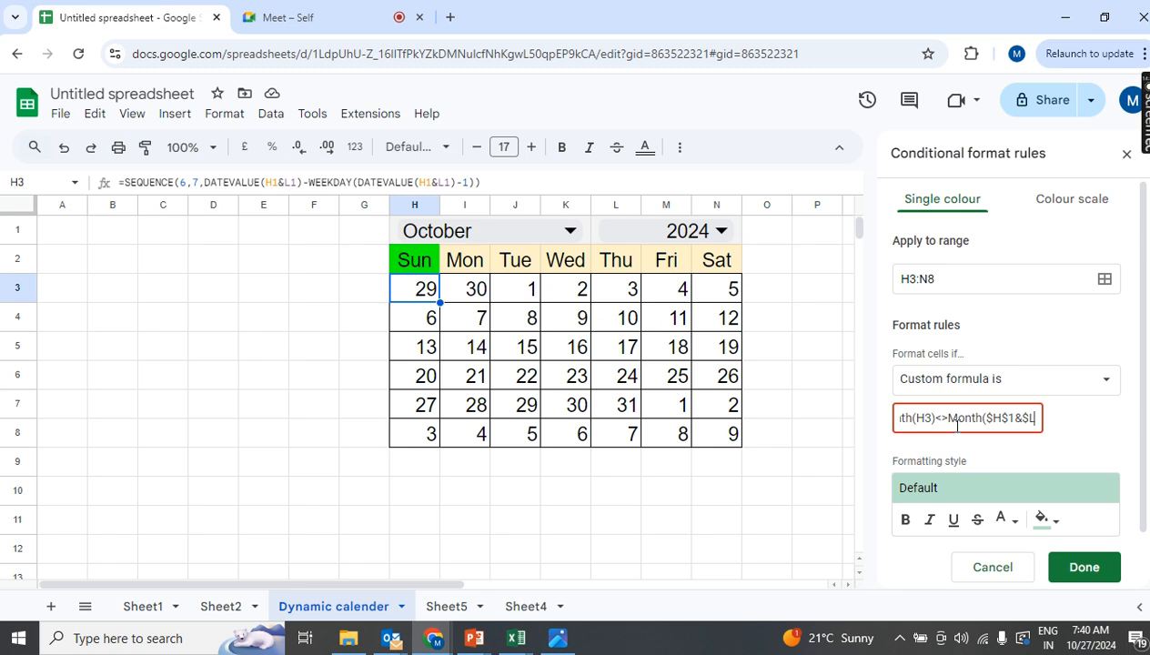
{"action": "type", "text": "&"}
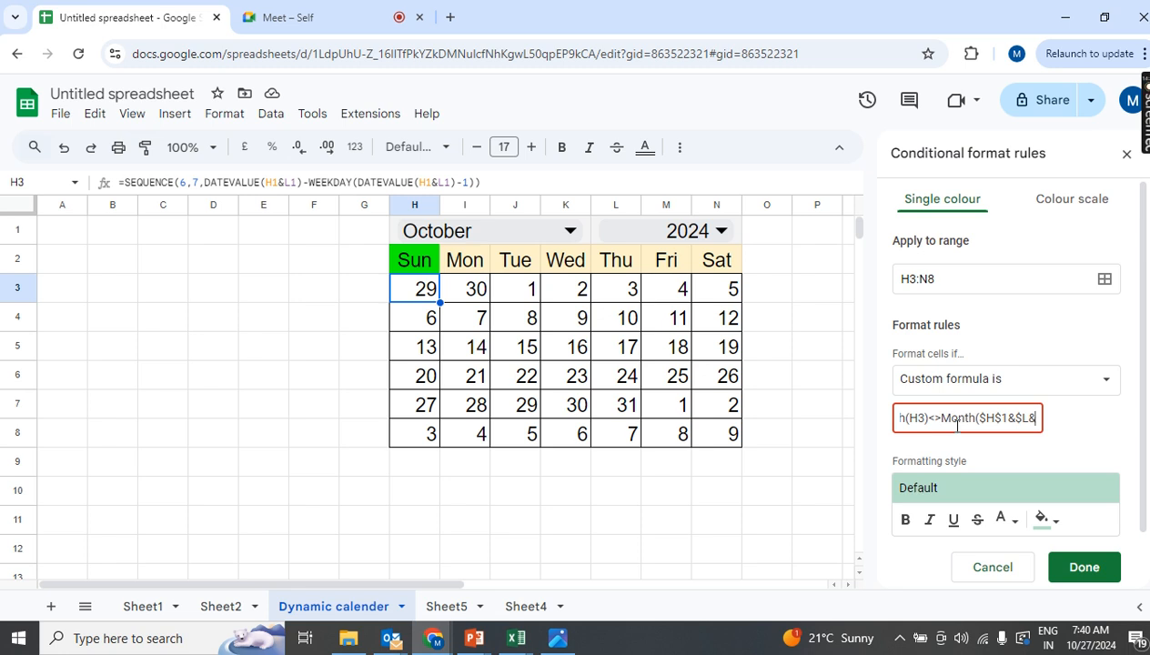
{"action": "type", "text": "1"}
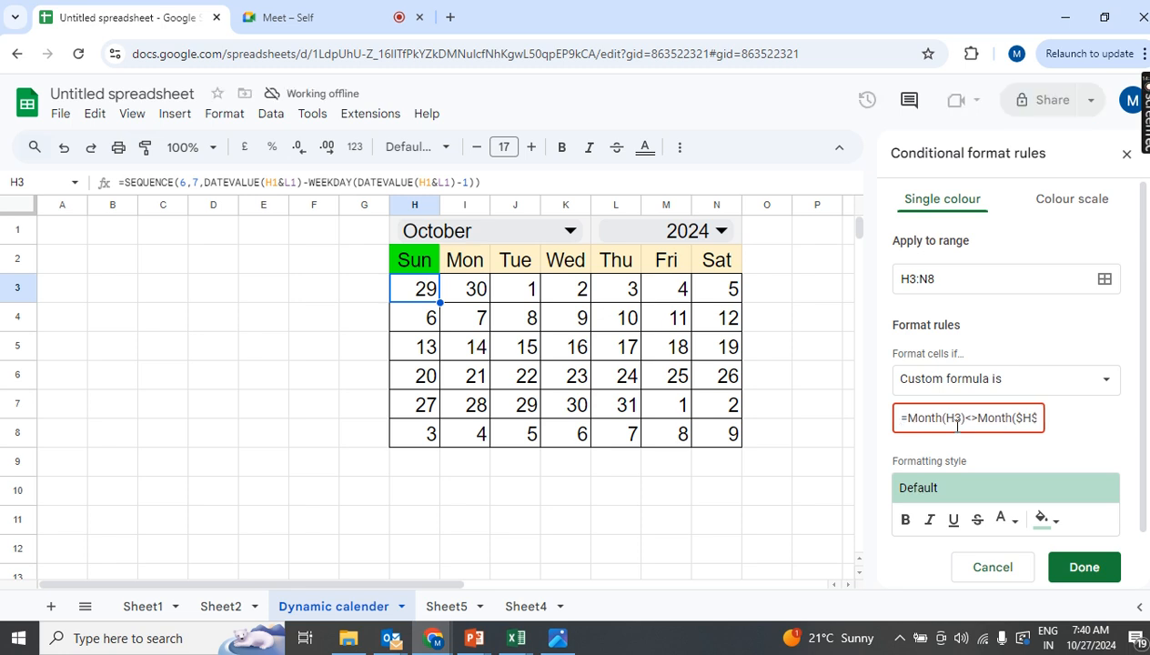
{"action": "type", "text": ")"}
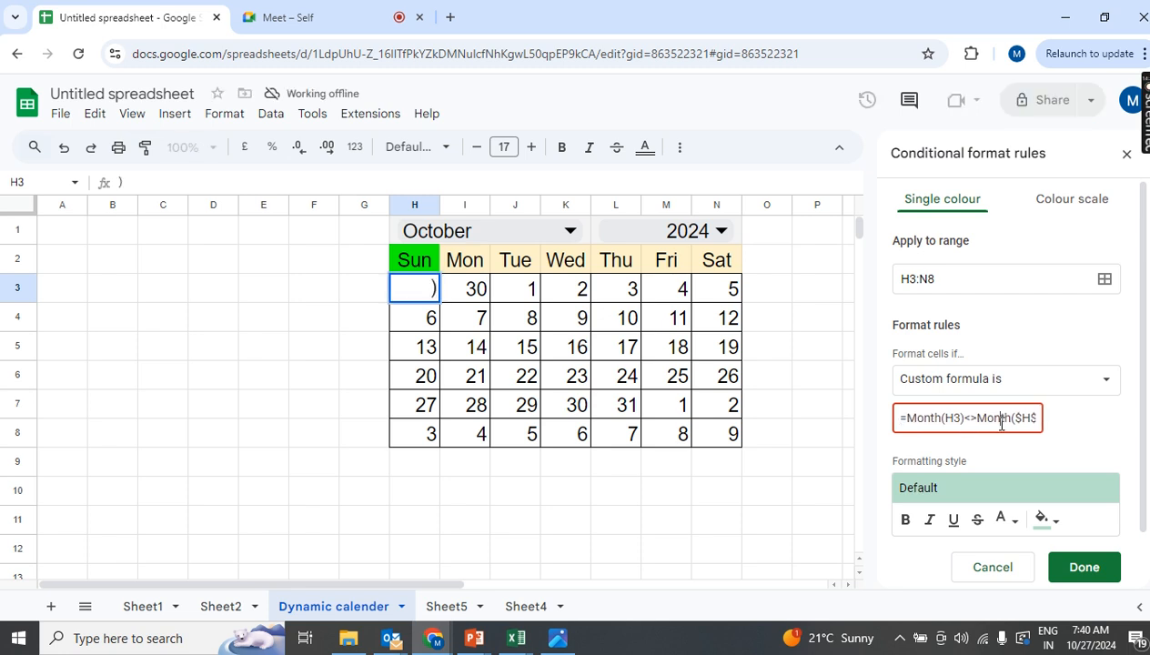
{"action": "type", "text": "1&$L"}
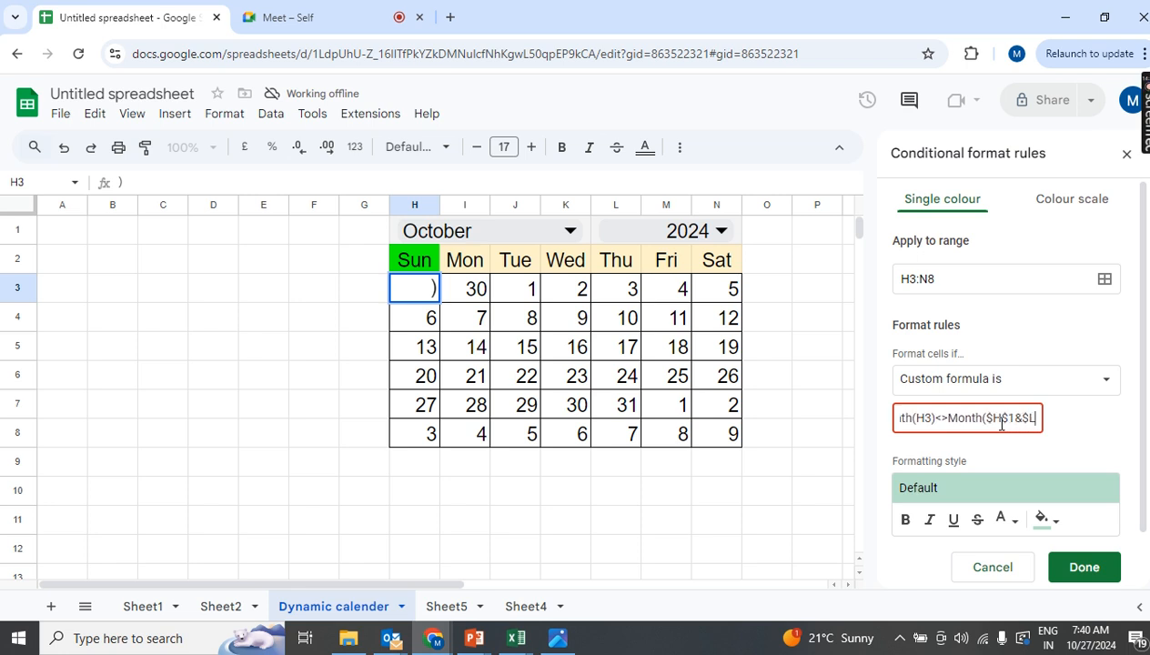
{"action": "type", "text": "&1"}
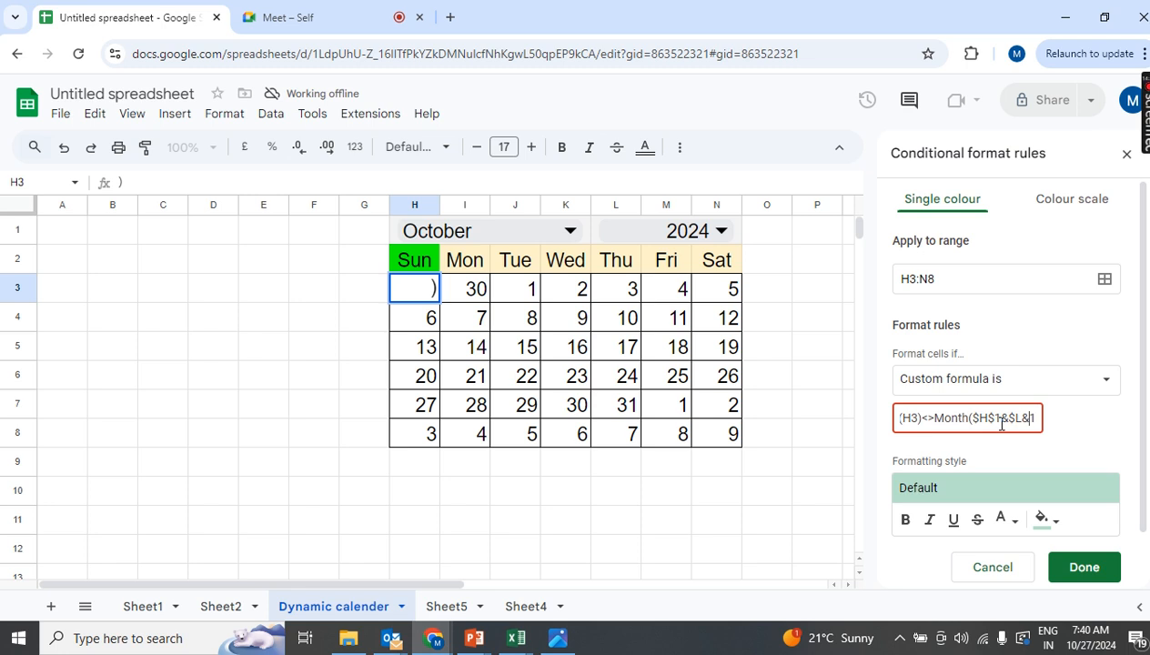
{"action": "key", "text": "Left"}
{"action": "key", "text": "BackSpace"}
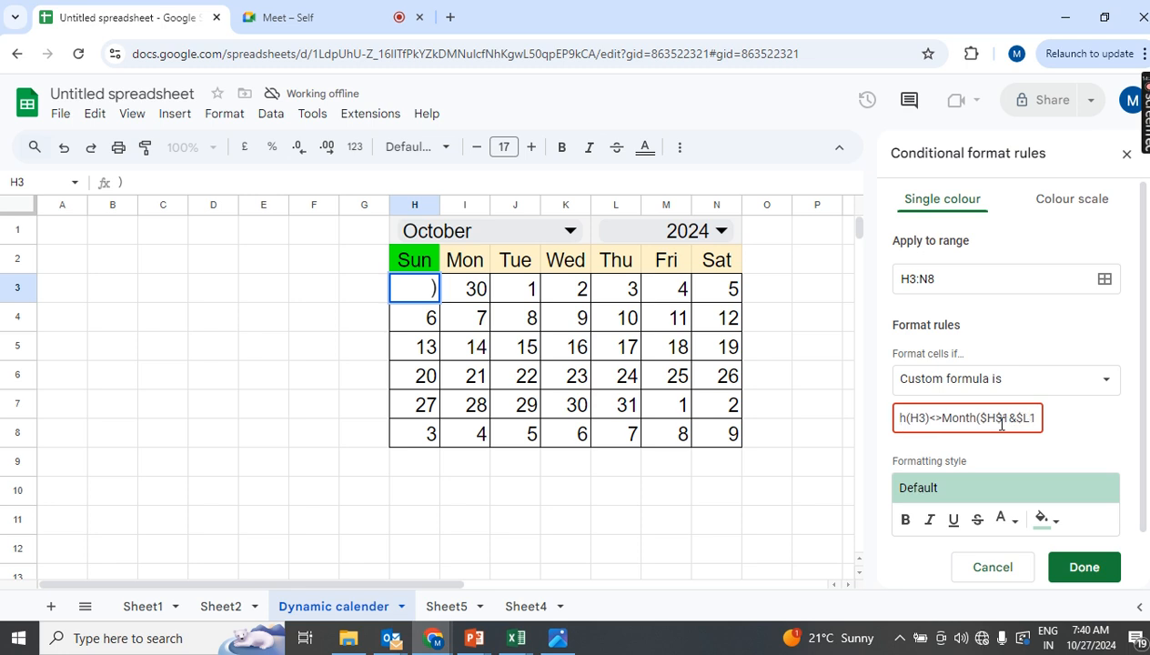
{"action": "key", "text": "Delete"}
{"action": "type", "text": "4"}
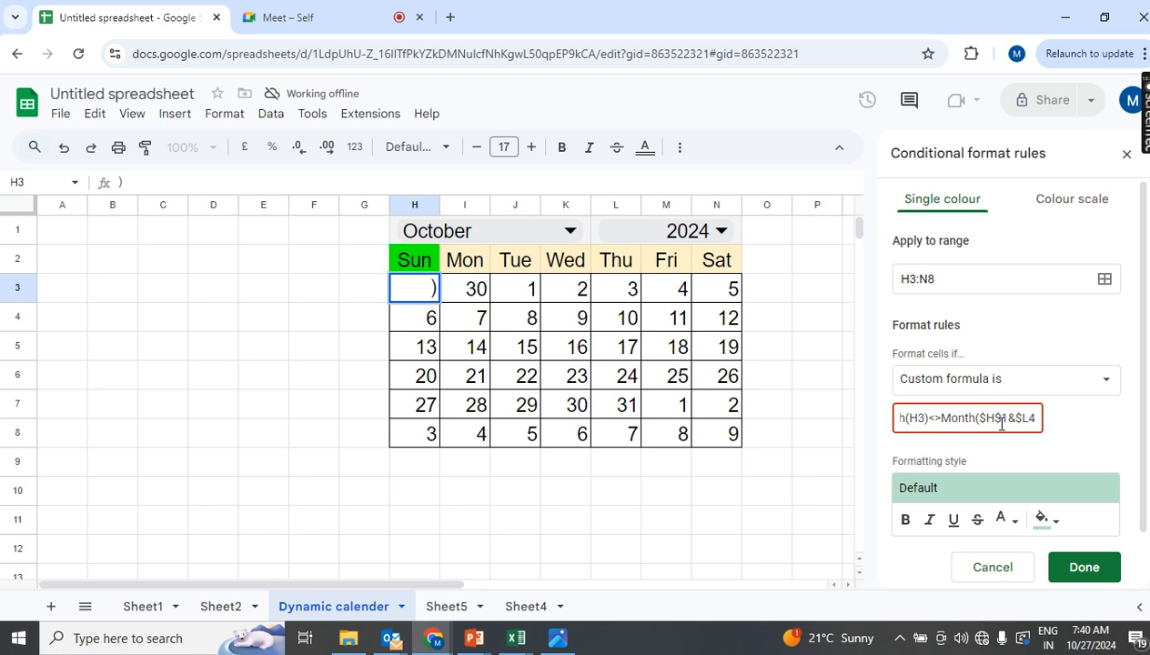
{"action": "key", "text": "BackSpace"}
{"action": "type", "text": "$1"}
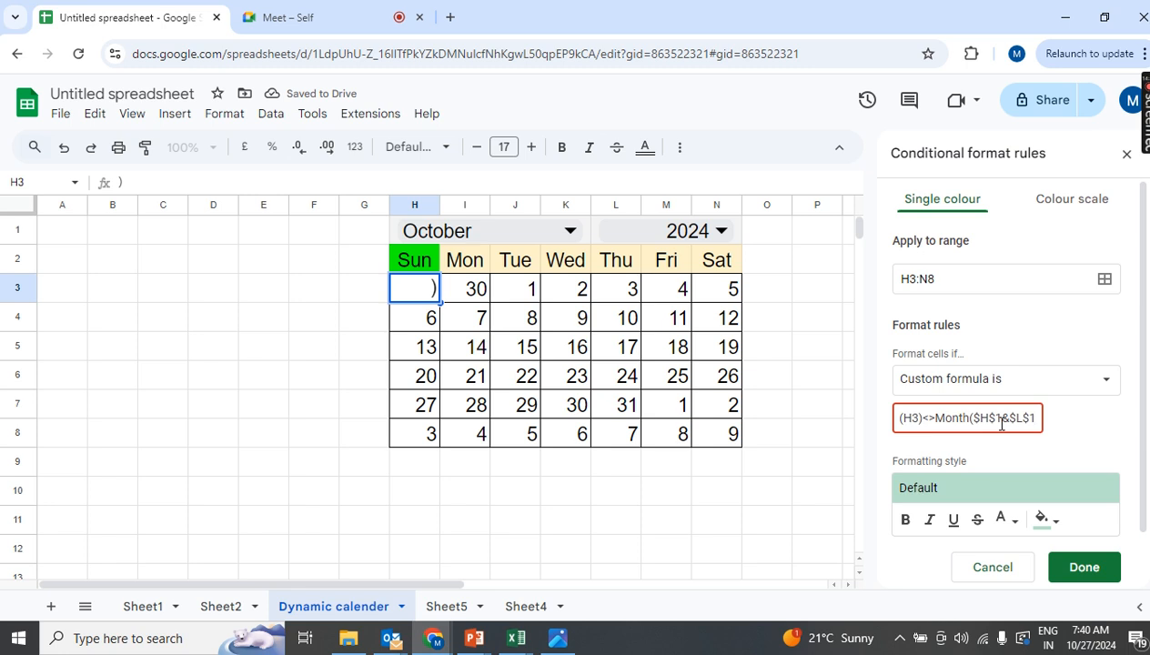
{"action": "type", "text": ")"}
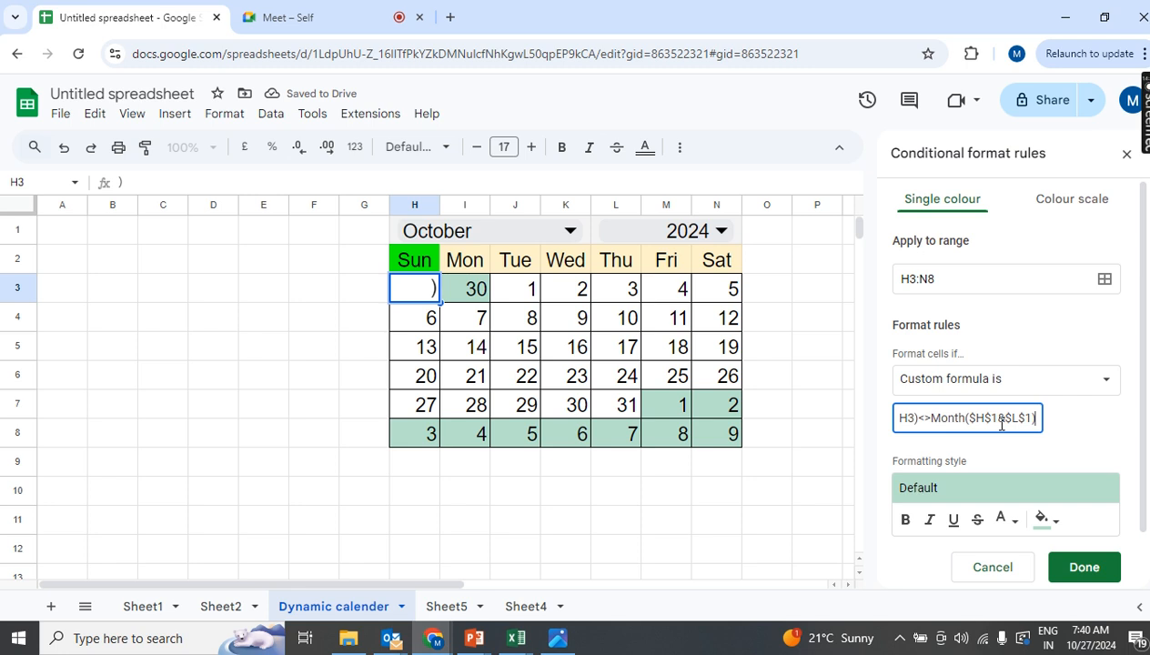
{"action": "left_click", "coordinate": [1078, 570]}
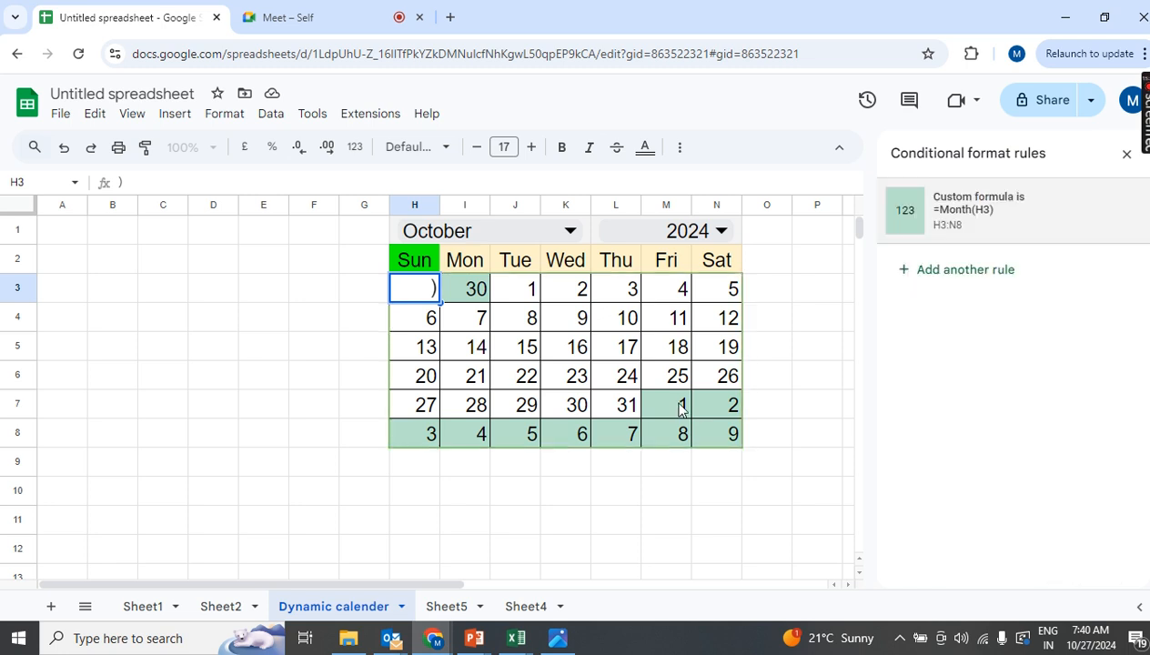
Step: Undo the stray closing bracket entered in cell H3 to restore its SEQUENCE formula
{"action": "left_click", "coordinate": [462, 299]}
{"action": "key", "text": "ctrl+z"}
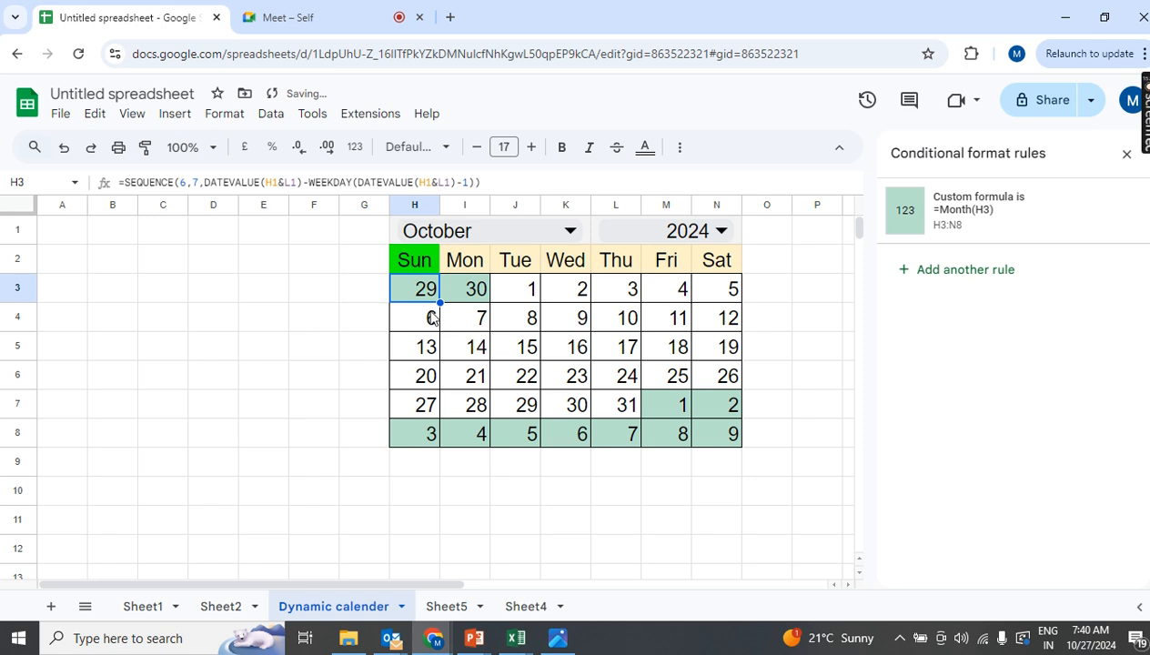
{"action": "left_click", "coordinate": [491, 353]}
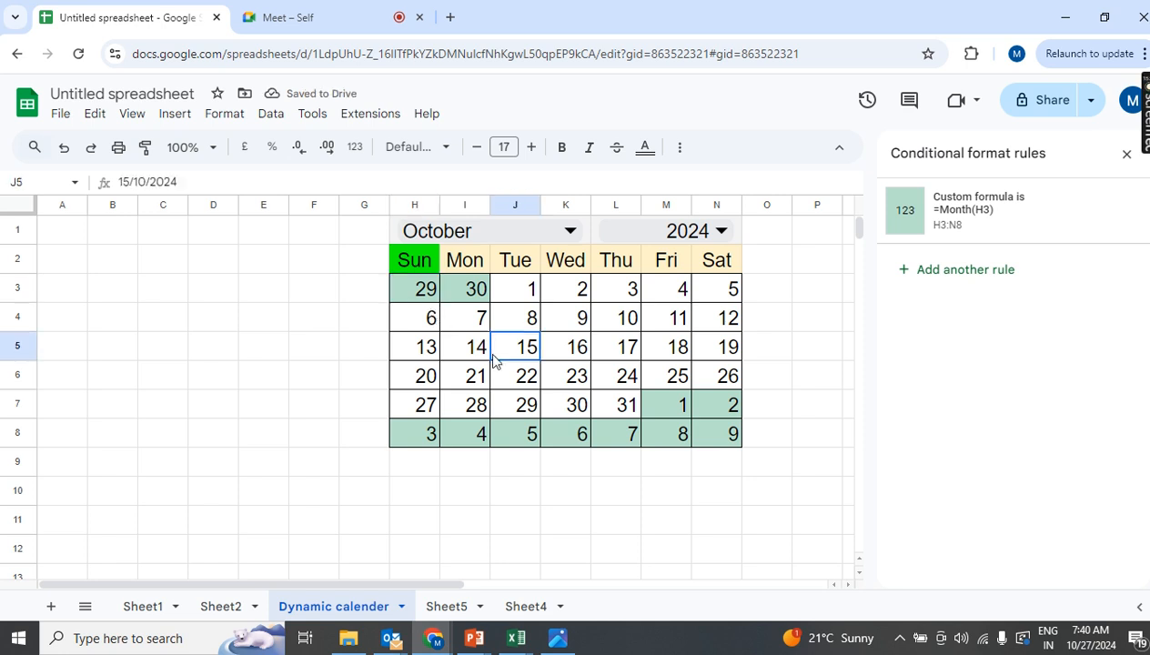
Step: Close the conditional formatting rules and fill the Sunday date cells H3:H8 with green
{"action": "left_click", "coordinate": [426, 323]}
{"action": "left_click_drag", "start_coordinate": [426, 323], "coordinate": [423, 399]}
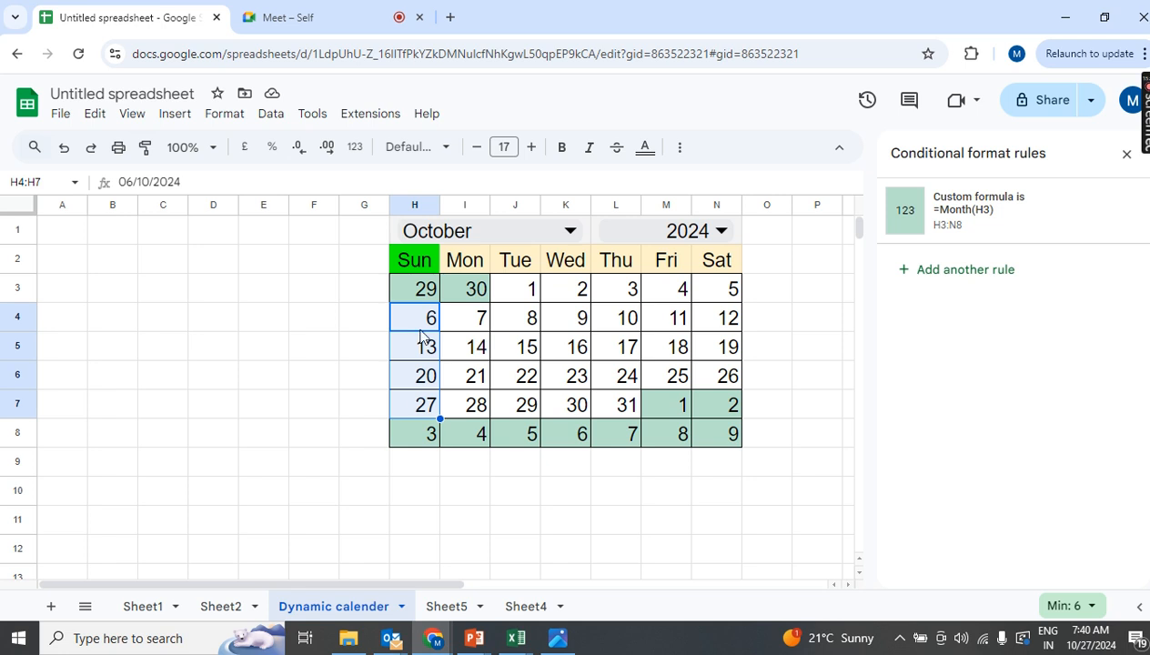
{"action": "left_click_drag", "start_coordinate": [422, 288], "coordinate": [429, 431]}
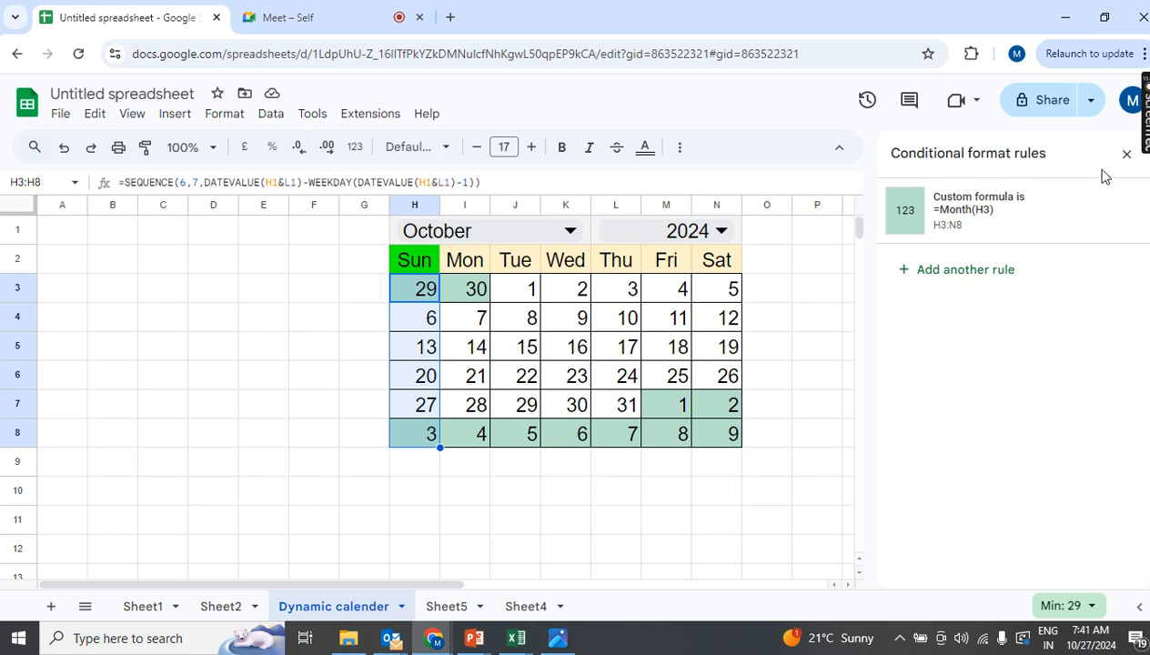
{"action": "left_click", "coordinate": [1128, 157]}
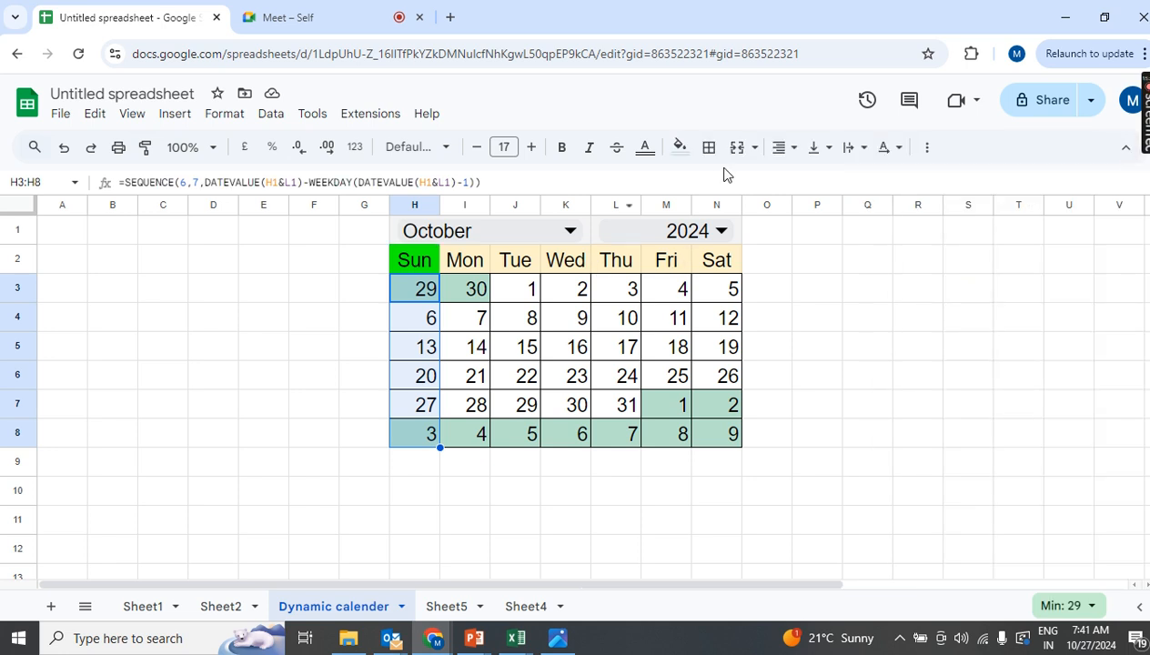
{"action": "left_click", "coordinate": [688, 152]}
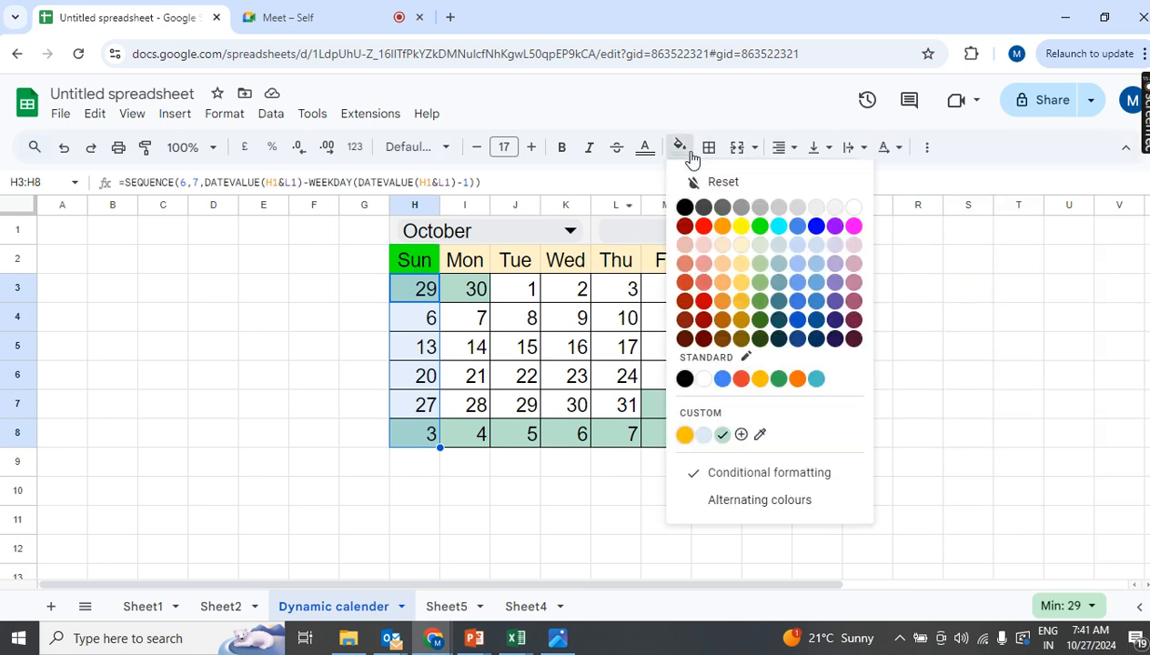
{"action": "left_click", "coordinate": [761, 227]}
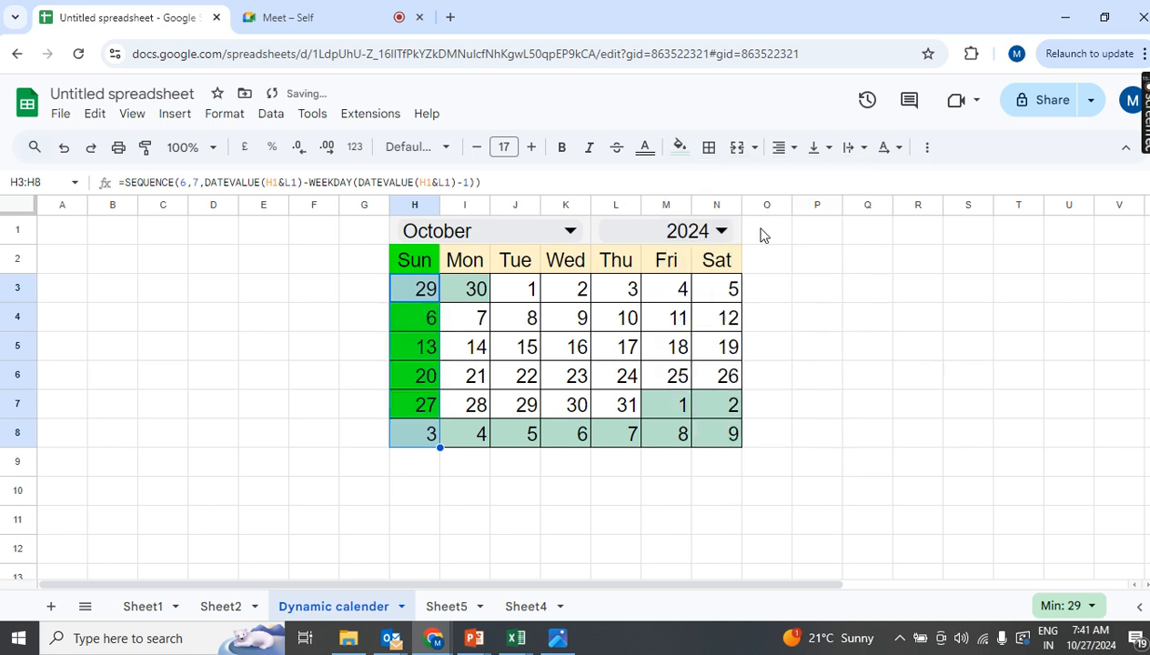
{"action": "left_click", "coordinate": [477, 298]}
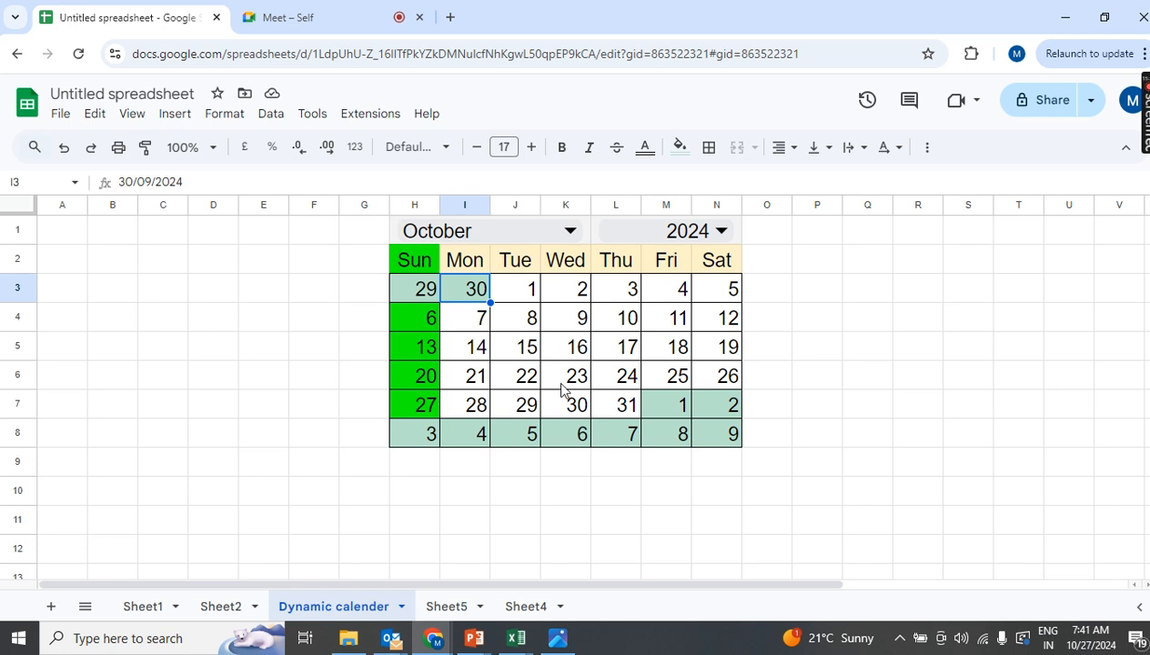
{"action": "left_click", "coordinate": [600, 344]}
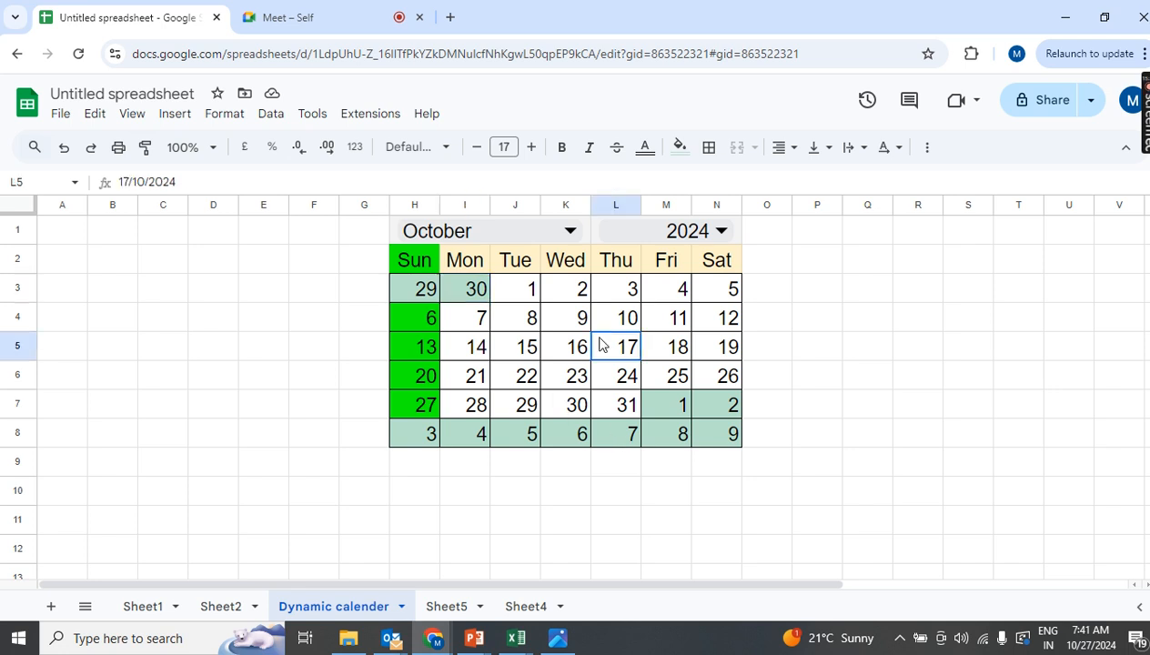
Step: Apply borders to every cell of the whole calendar H1:N8 and centre its contents horizontally
{"action": "left_click", "coordinate": [397, 235]}
{"action": "key", "text": "shift+Right"}
{"action": "key", "text": "shift+Down"}
{"action": "key", "text": "shift+Down"}
{"action": "key", "text": "shift+Down"}
{"action": "key", "text": "shift+Down"}
{"action": "key", "text": "shift+Down"}
{"action": "key", "text": "shift+Down"}
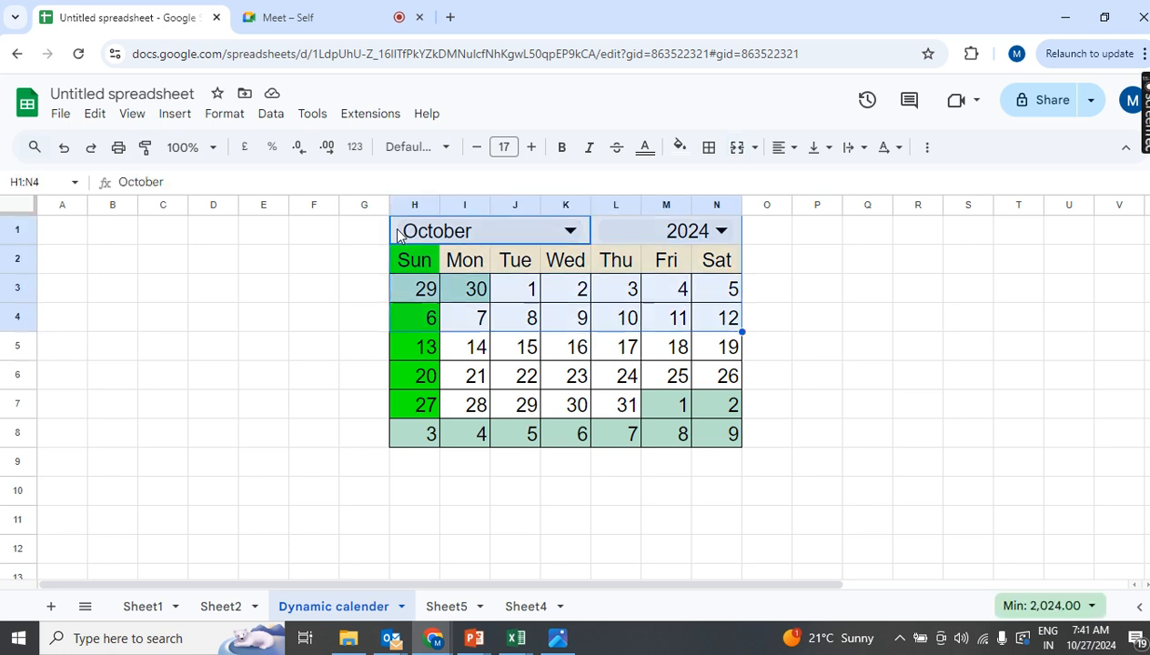
{"action": "key", "text": "shift+Down"}
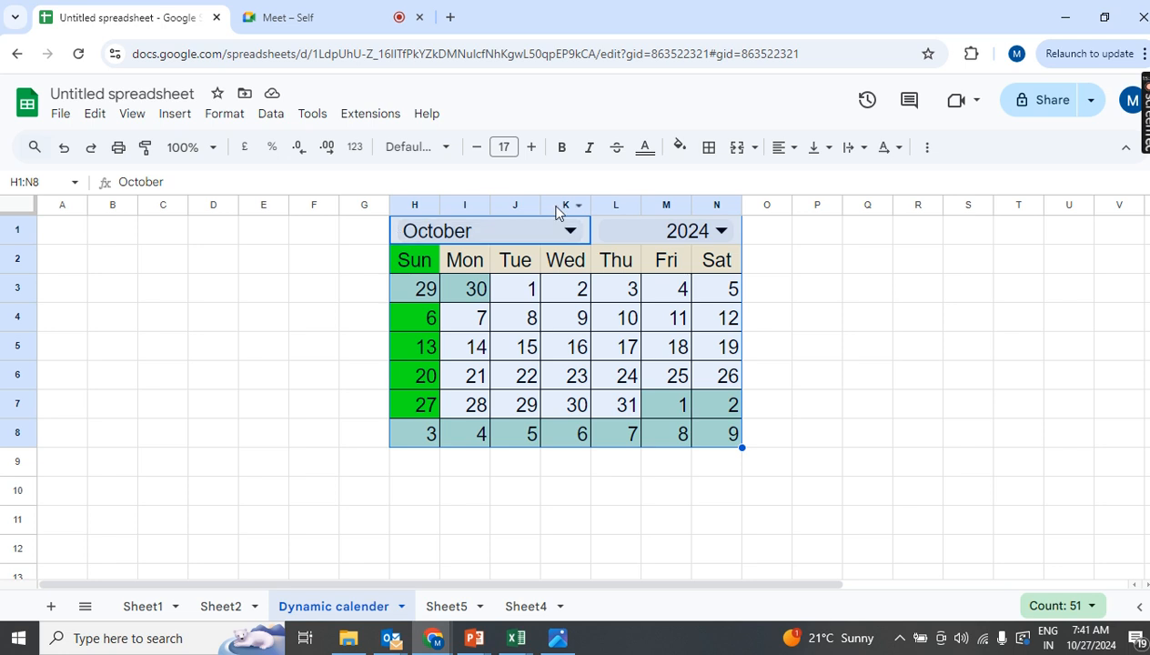
{"action": "left_click", "coordinate": [709, 155]}
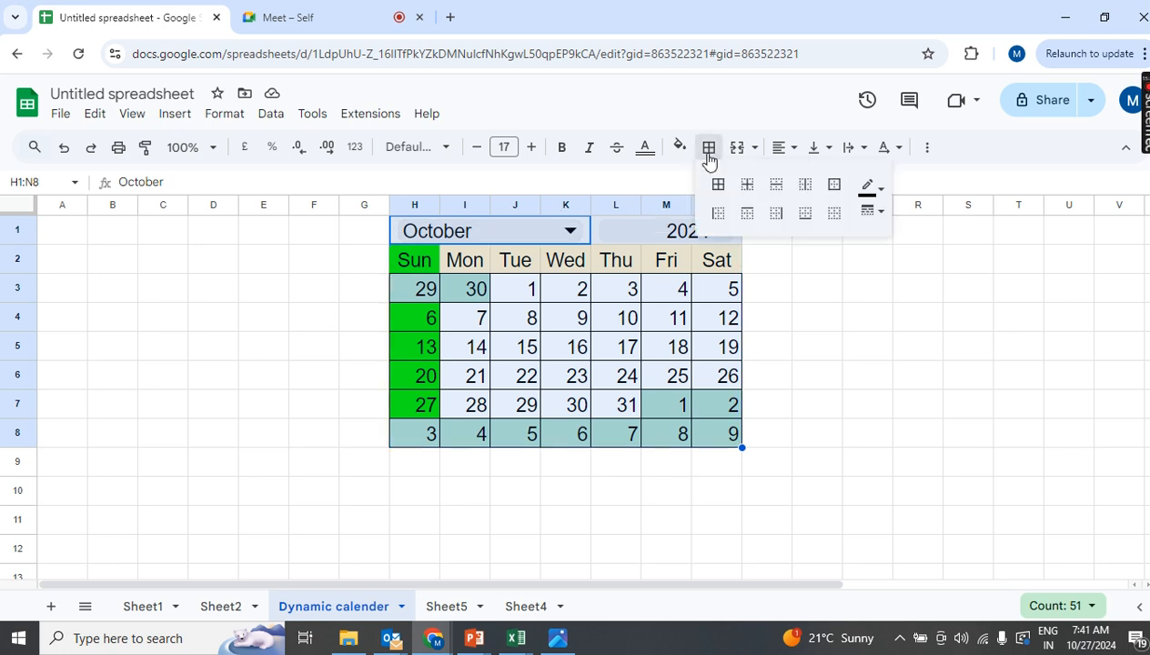
{"action": "left_click", "coordinate": [718, 185]}
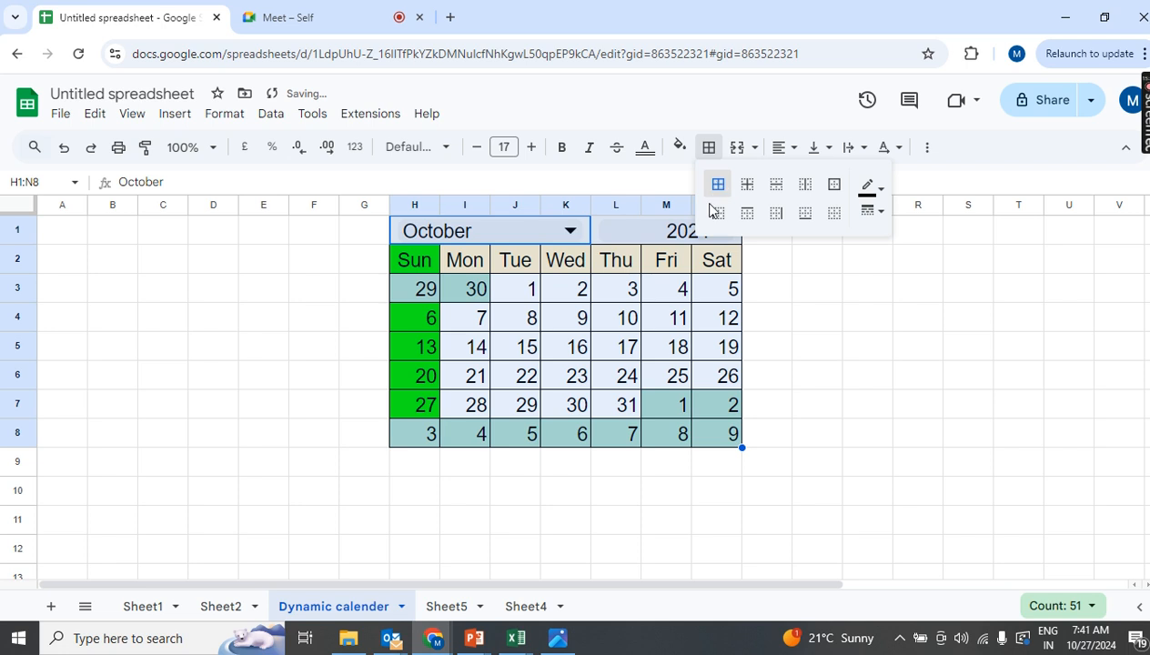
{"action": "left_click", "coordinate": [780, 153]}
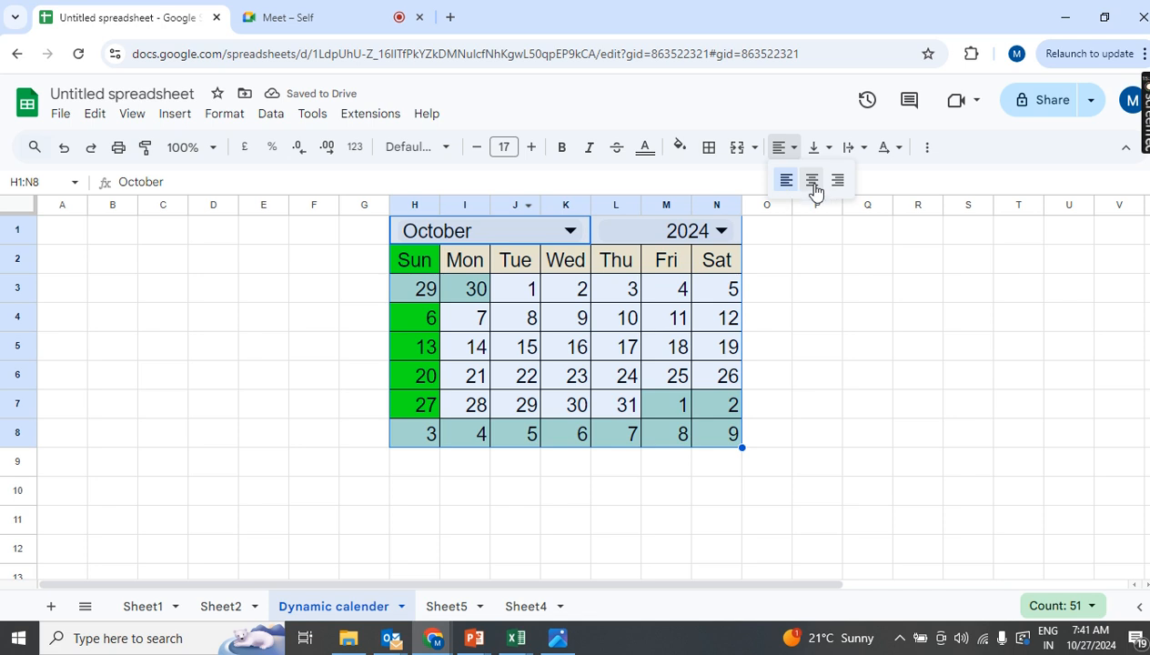
{"action": "left_click", "coordinate": [812, 181]}
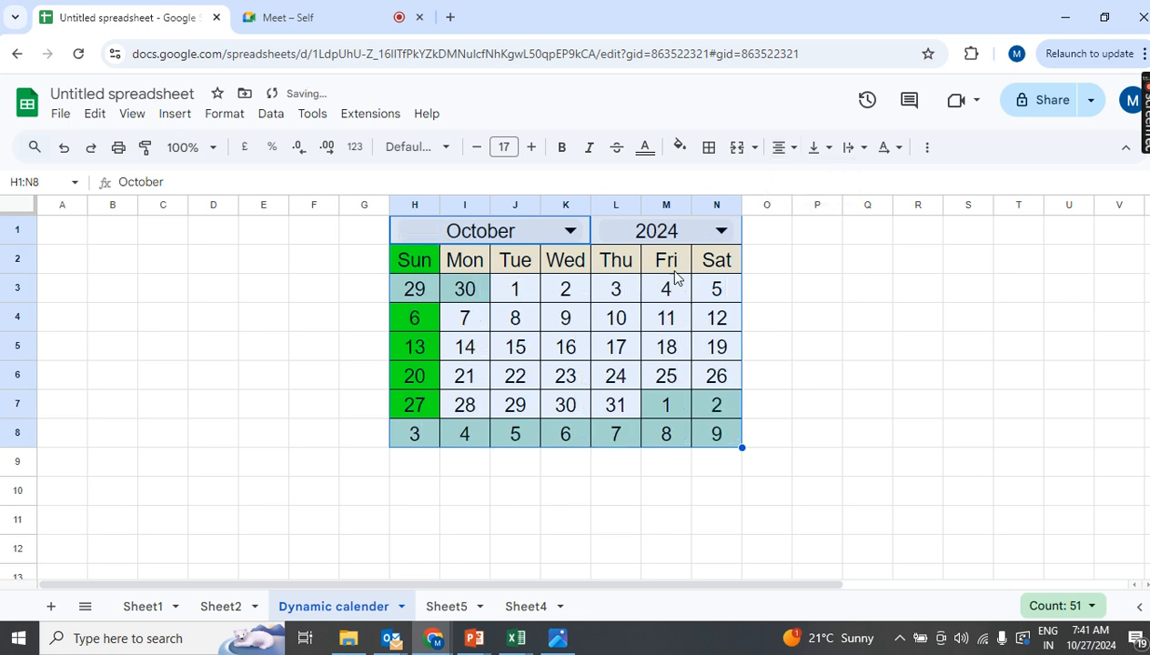
Step: Set the font size of the weekday headers and date cells H2:N8 to 16
{"action": "left_click", "coordinate": [414, 266]}
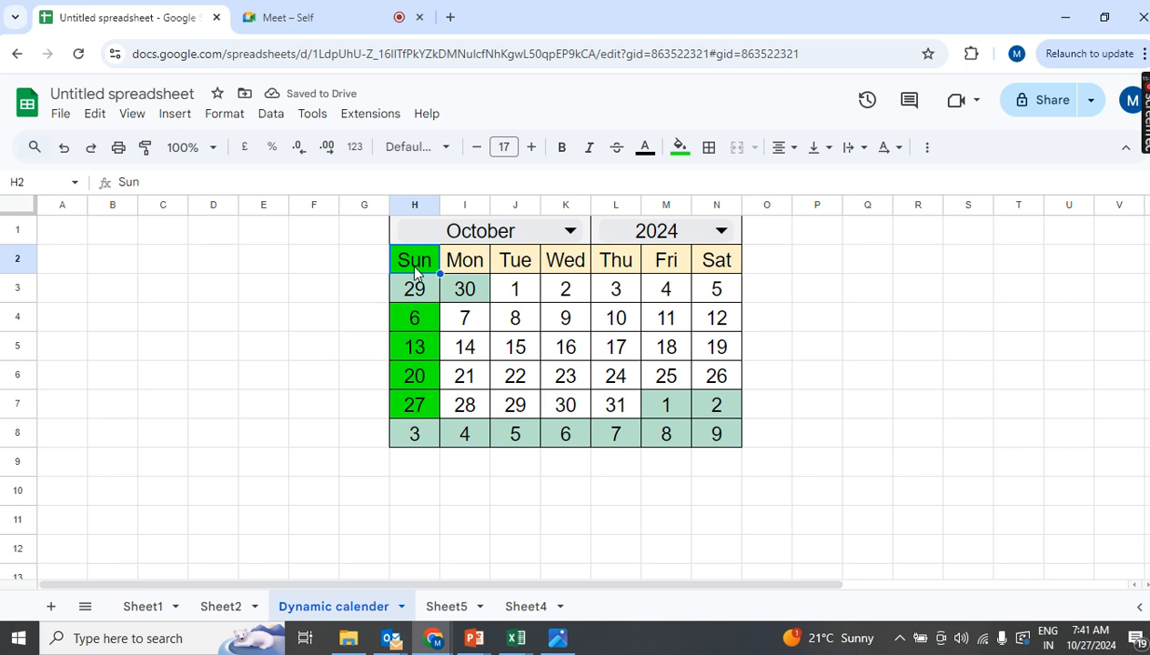
{"action": "key", "text": "shift+Right"}
{"action": "key", "text": "shift+Right"}
{"action": "key", "text": "shift+Right"}
{"action": "key", "text": "shift+Right"}
{"action": "key", "text": "shift+Right"}
{"action": "key", "text": "shift+Right"}
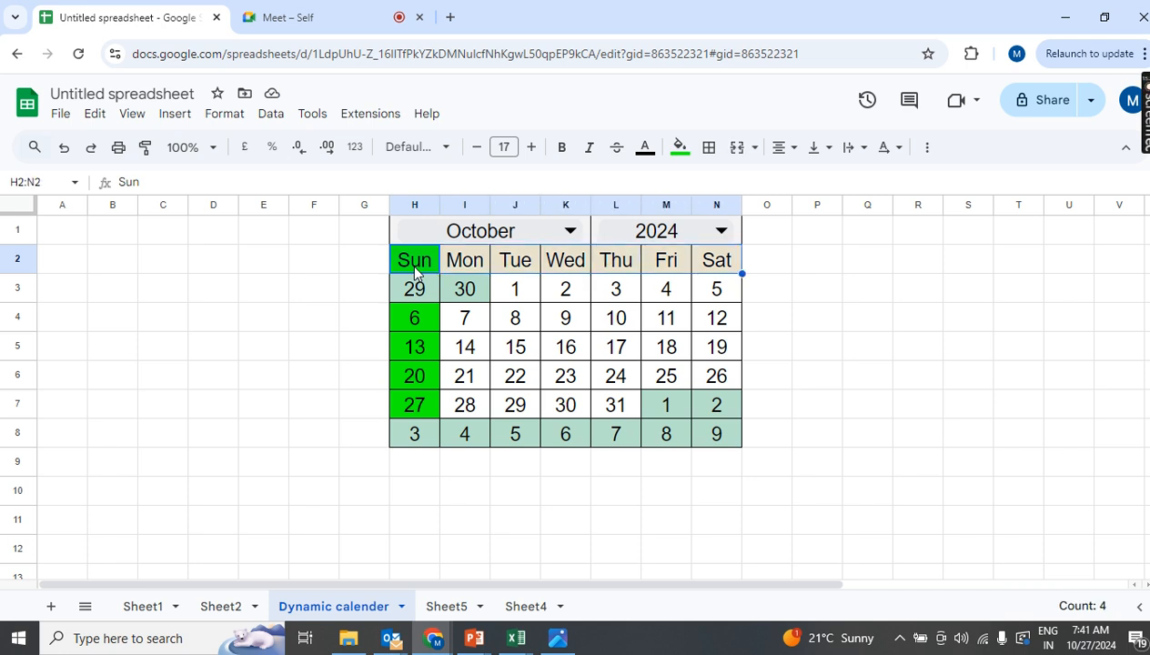
{"action": "key", "text": "shift+Down"}
{"action": "key", "text": "shift+Down"}
{"action": "key", "text": "shift+Down"}
{"action": "key", "text": "shift+Down"}
{"action": "key", "text": "shift+Down"}
{"action": "key", "text": "shift+Down"}
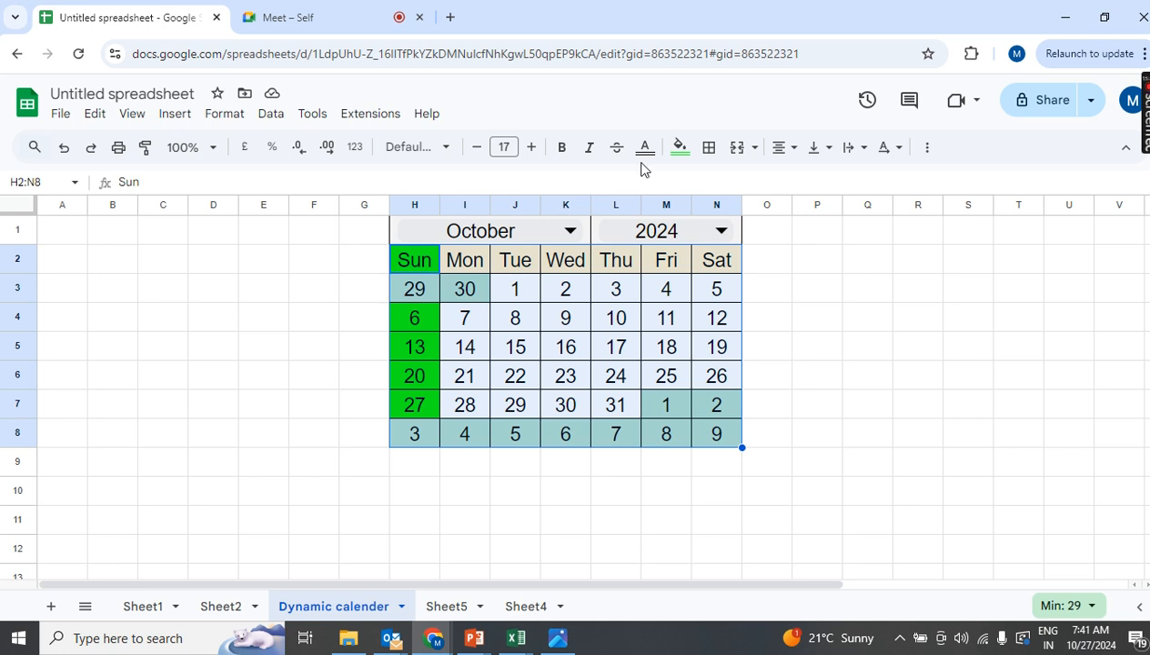
{"action": "left_click", "coordinate": [479, 149]}
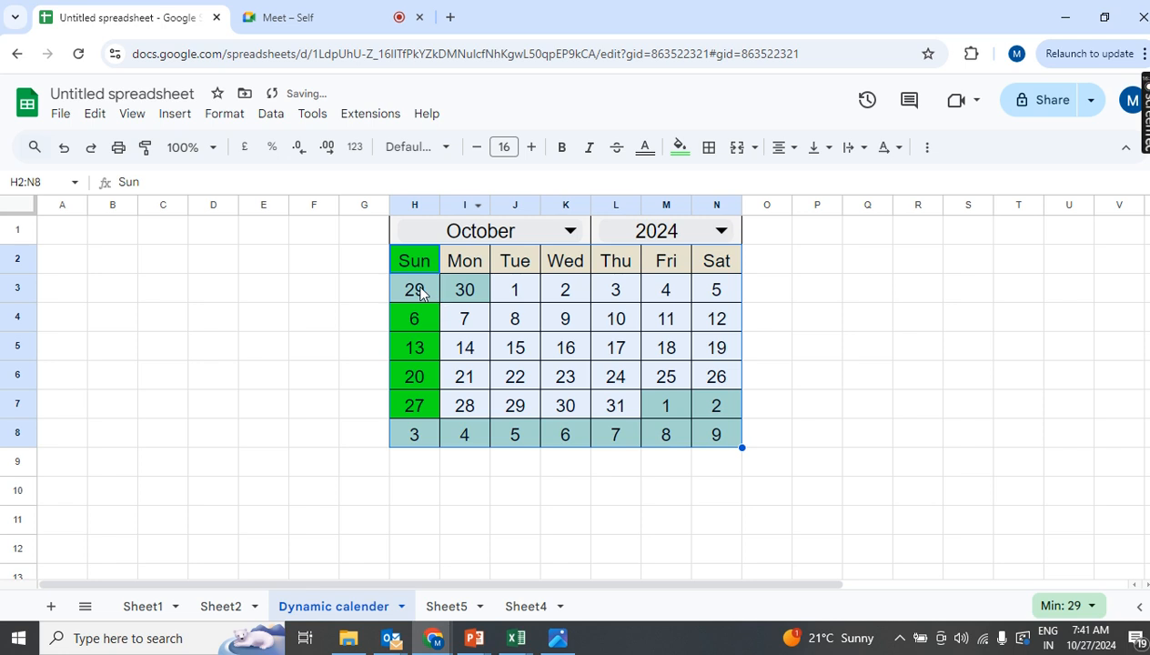
Step: Set the font size of the date cells H3:N8 to 14, leaving the weekday header row out
{"action": "left_click", "coordinate": [420, 293]}
{"action": "key", "text": "shift+Right"}
{"action": "key", "text": "shift+Right"}
{"action": "key", "text": "shift+Right"}
{"action": "key", "text": "shift+Right"}
{"action": "key", "text": "shift+Right"}
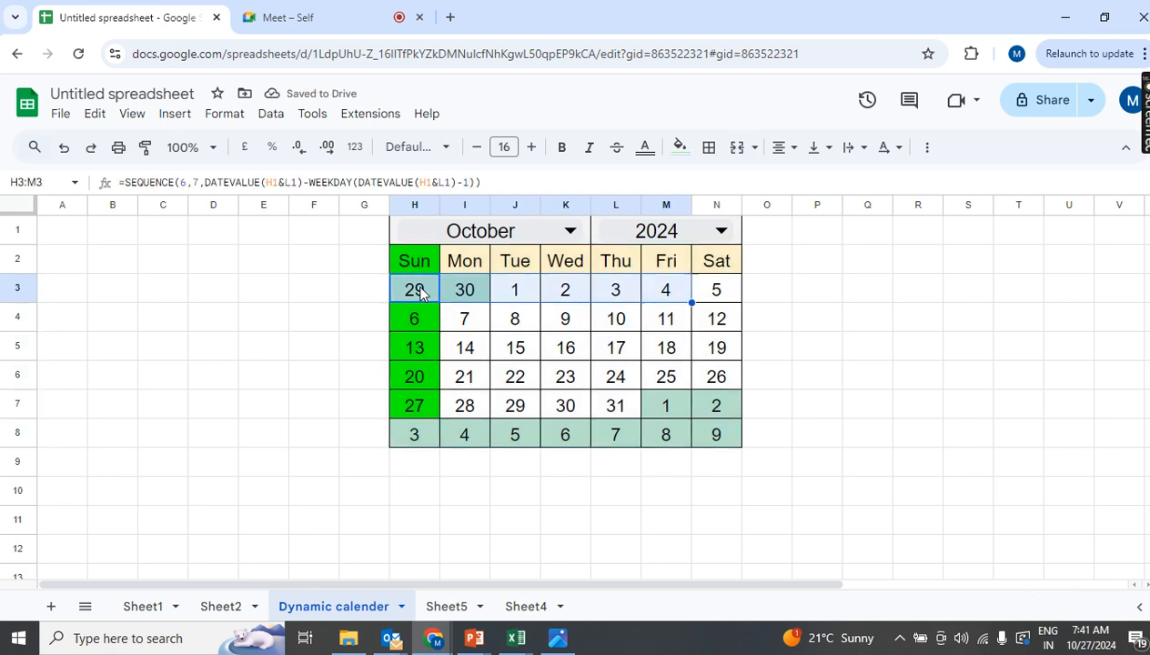
{"action": "key", "text": "shift+Right"}
{"action": "key", "text": "shift+Down"}
{"action": "key", "text": "shift+Down"}
{"action": "key", "text": "shift+Down"}
{"action": "key", "text": "shift+Down"}
{"action": "key", "text": "shift+Down"}
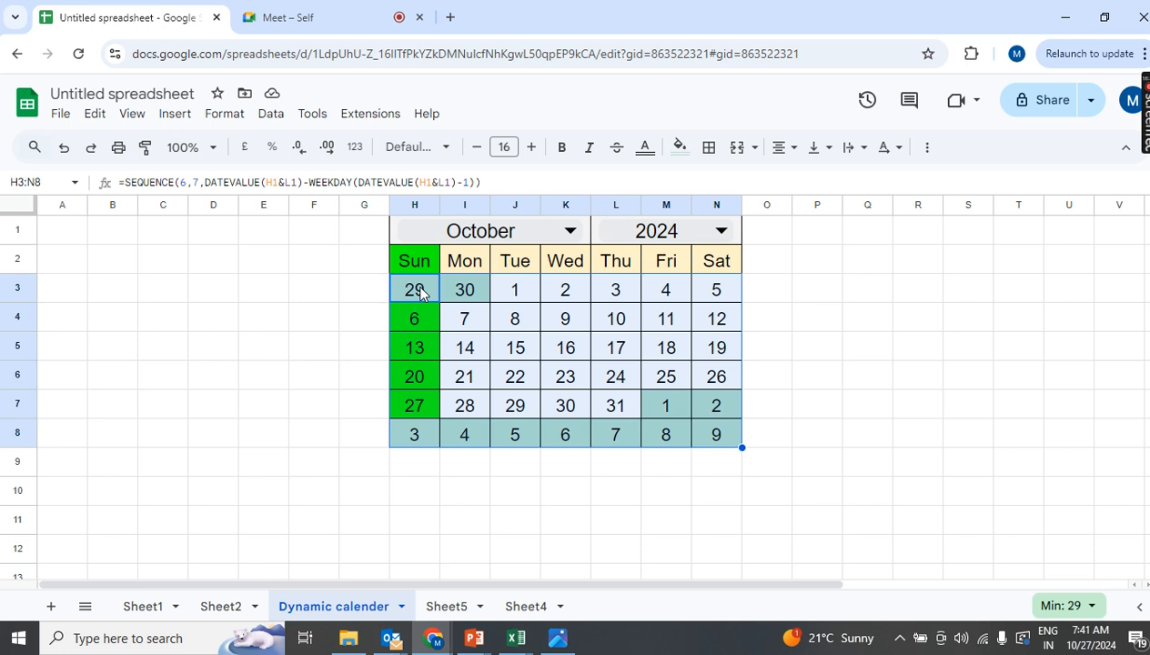
{"action": "left_click", "coordinate": [476, 148]}
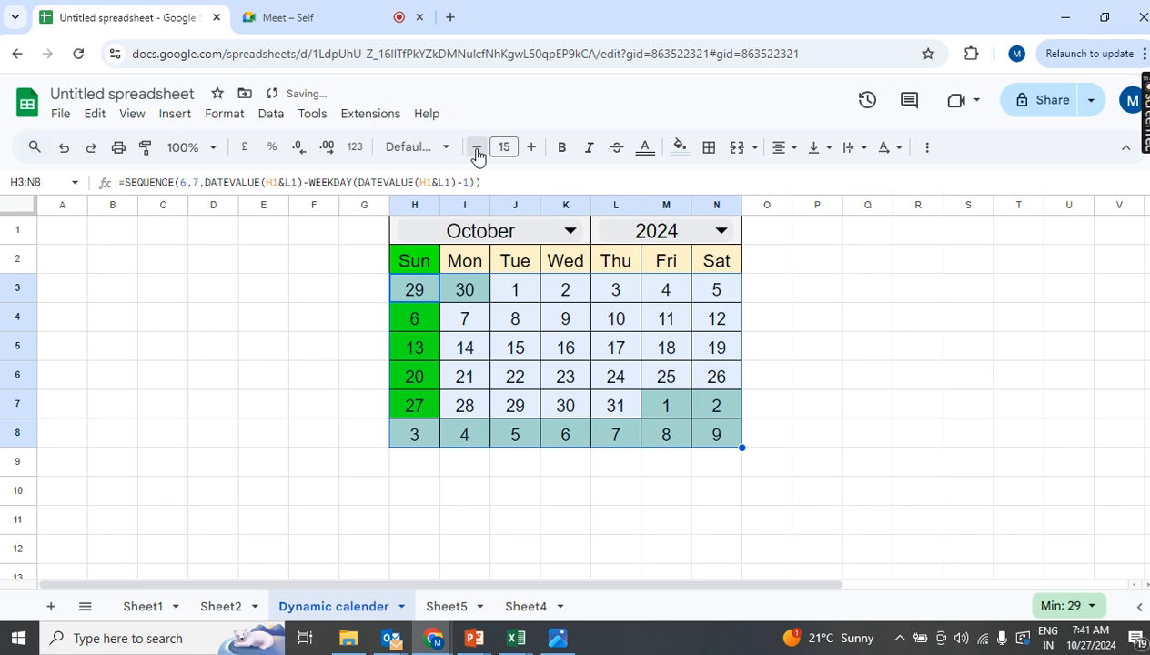
{"action": "left_click", "coordinate": [476, 149]}
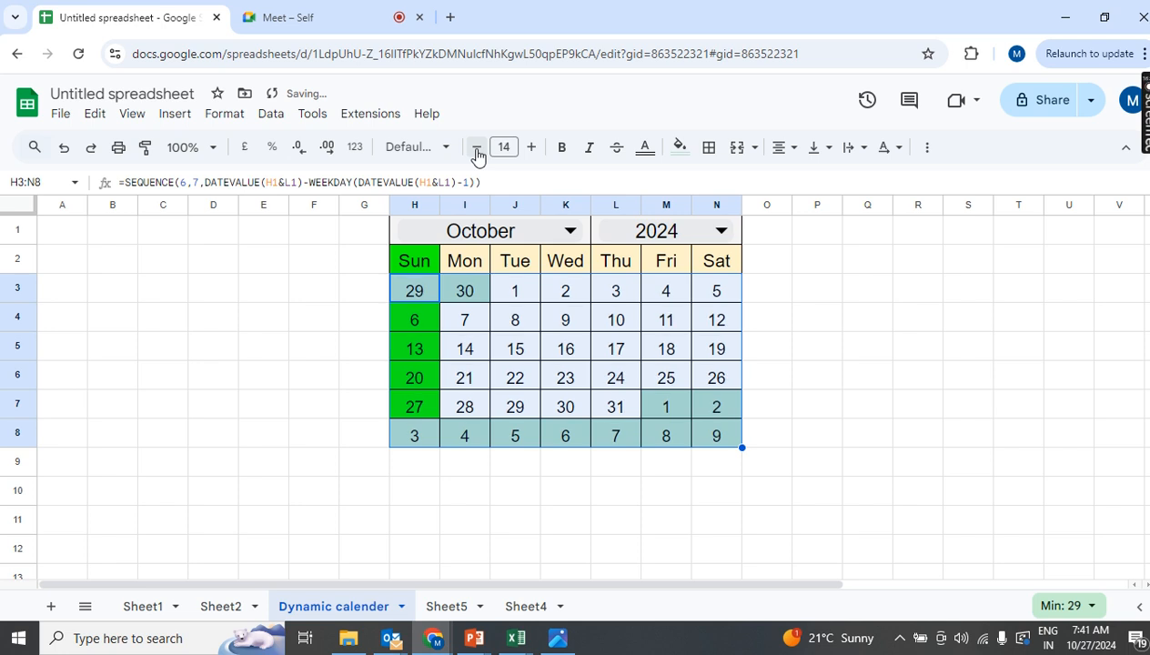
{"action": "left_click", "coordinate": [579, 327]}
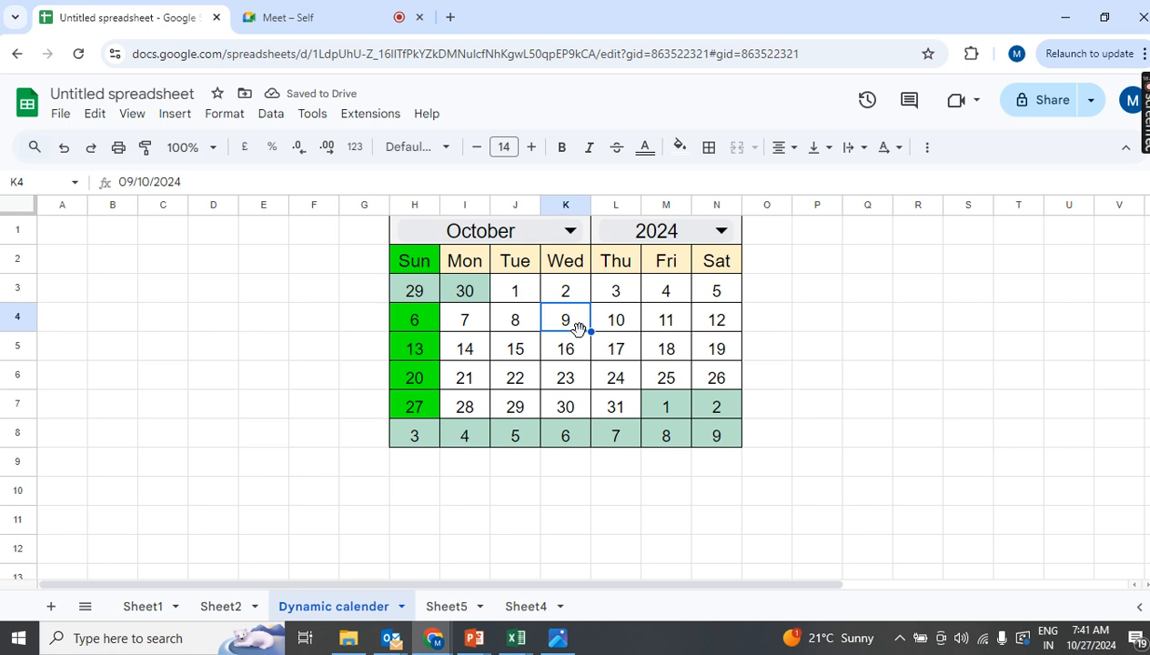
Step: Choose September as the calendar's month and view the year choices without picking another year
{"action": "left_click", "coordinate": [574, 235]}
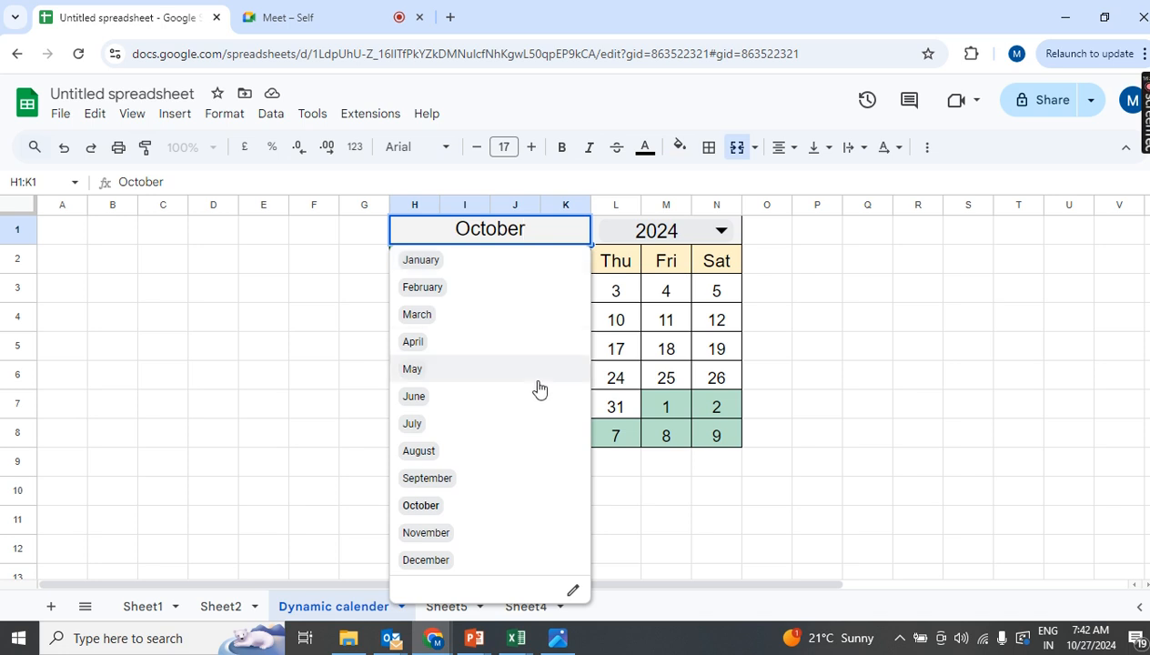
{"action": "left_click", "coordinate": [451, 487]}
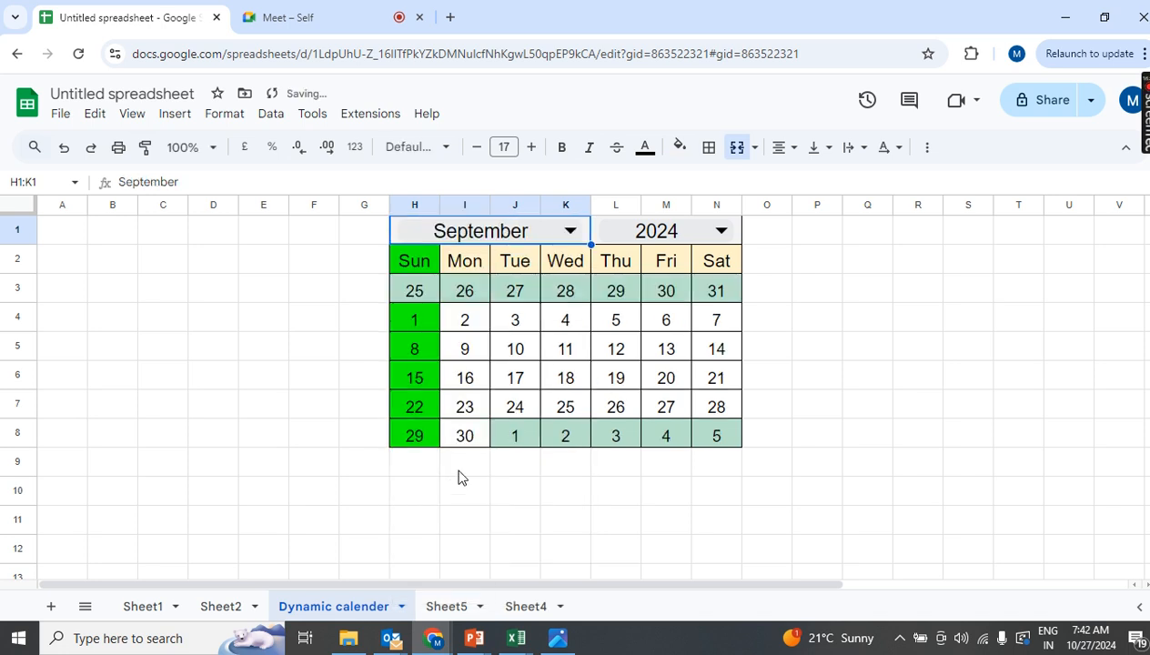
{"action": "left_click", "coordinate": [730, 233]}
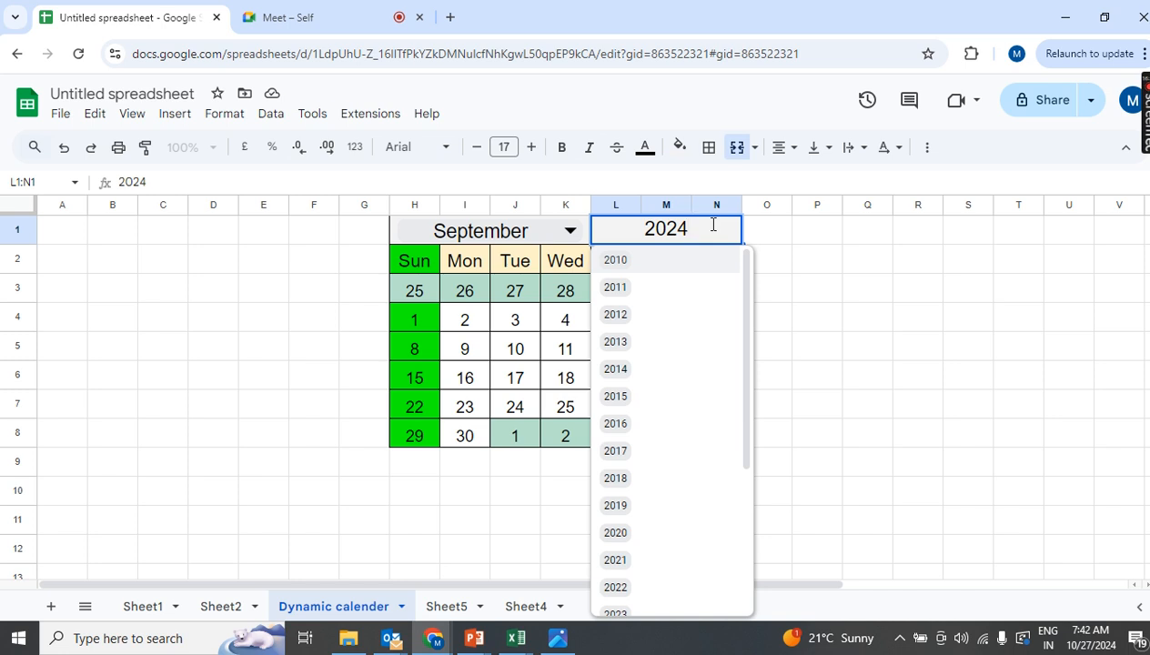
{"action": "left_click", "coordinate": [539, 316]}
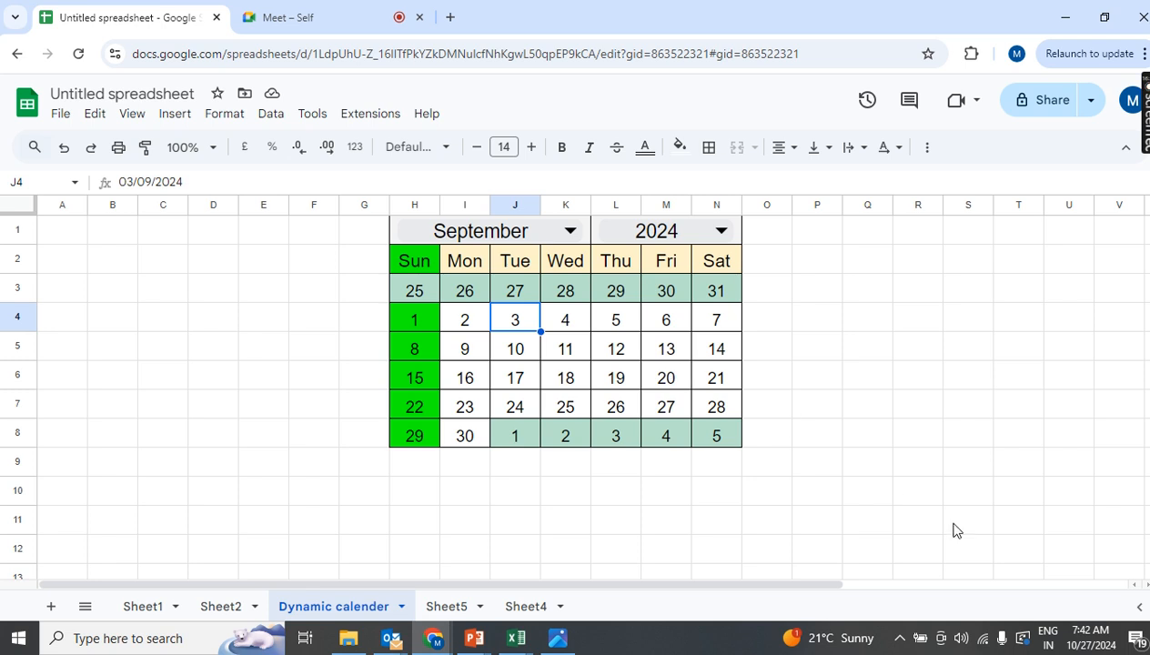
Step: Open the Windows system calendar at September 2024 to compare its dates with the sheet's calendar, and close it
{"action": "left_click", "coordinate": [1099, 646]}
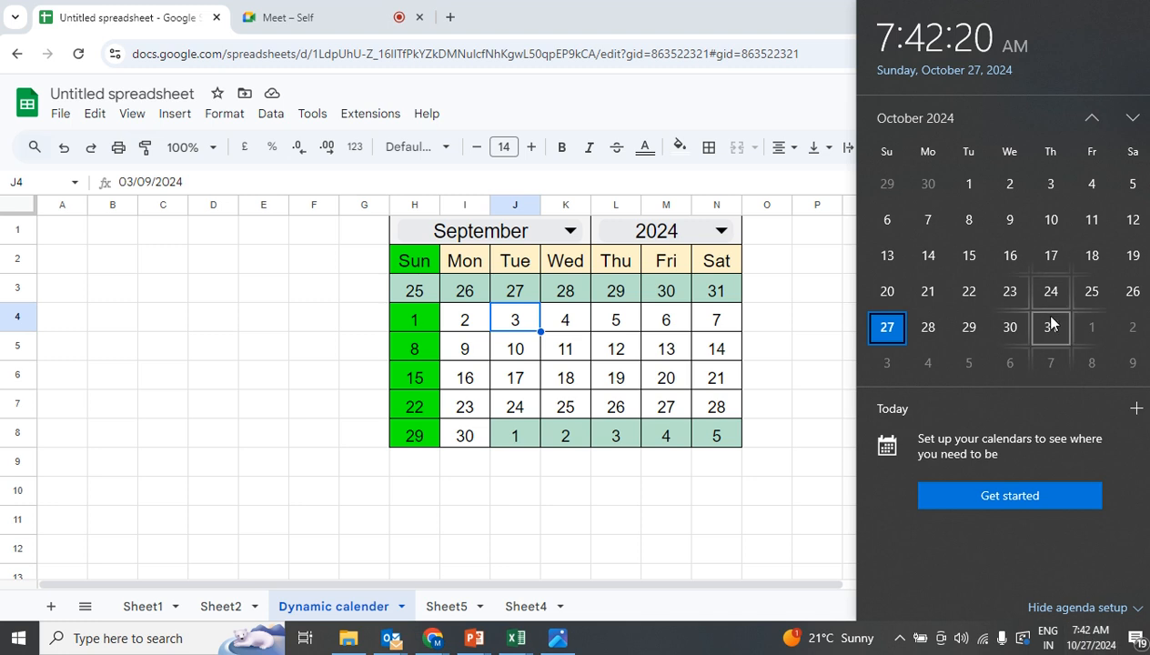
{"action": "left_click", "coordinate": [1092, 118]}
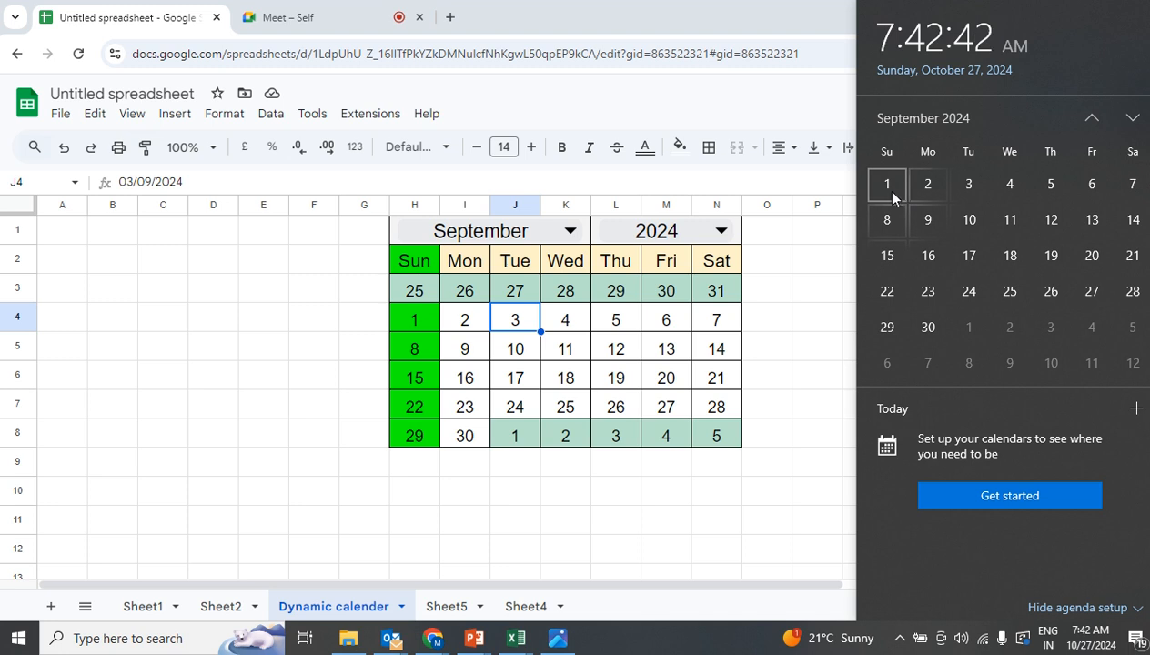
{"action": "left_click", "coordinate": [826, 253]}
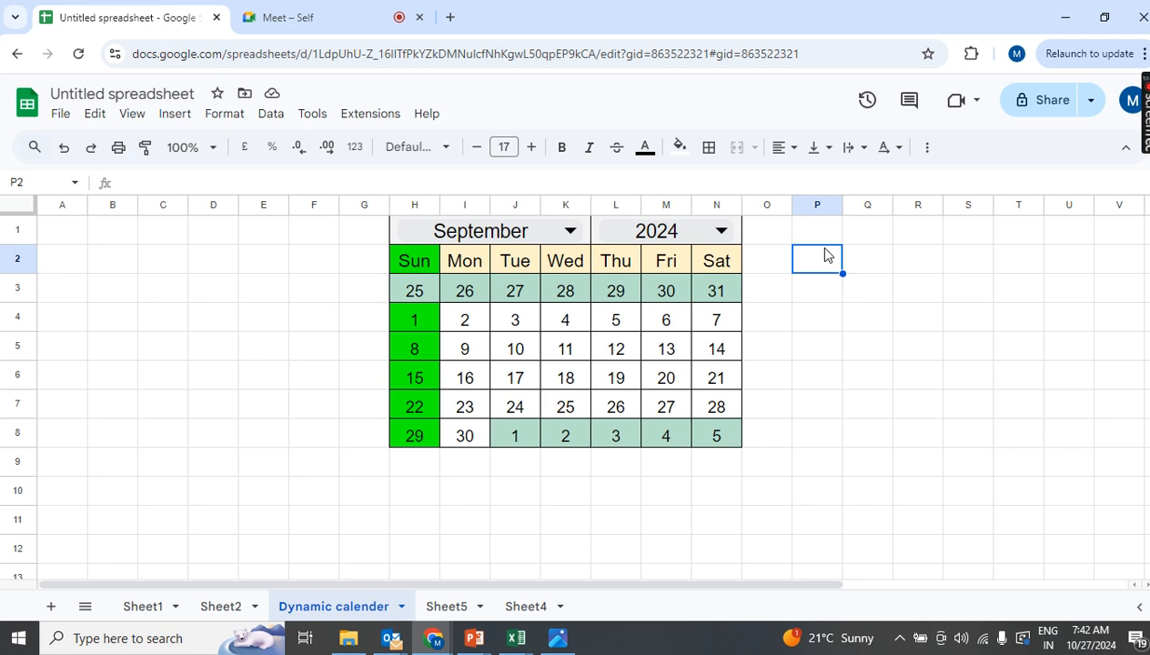